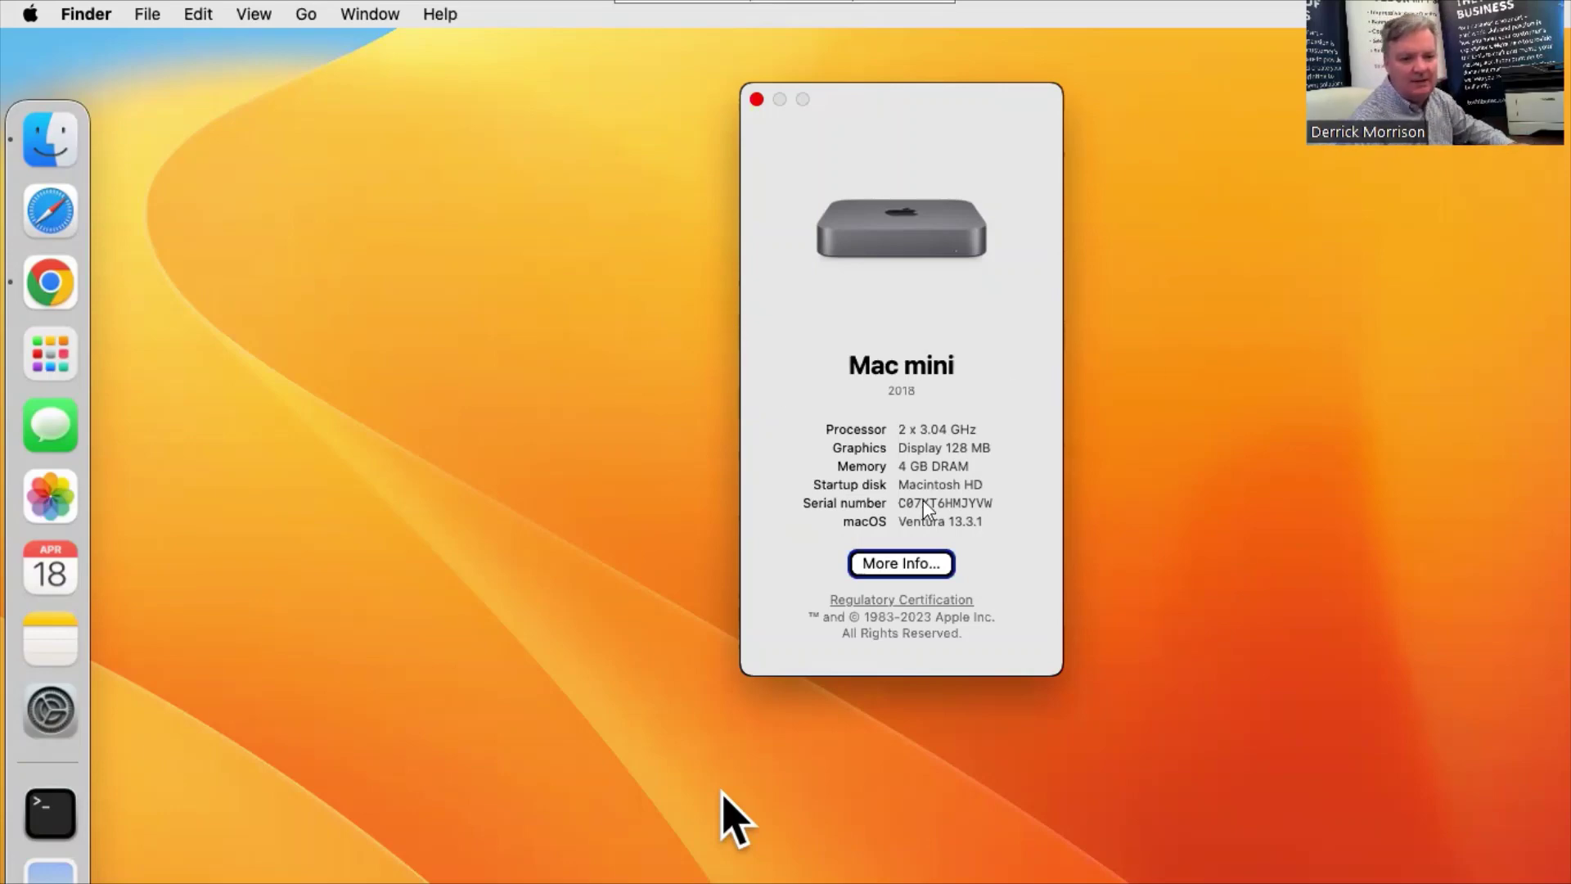
Nudge the About This Mac summary showing macOS Ventura 13.3.1 slightly left.
drag(991, 532, 941, 519)
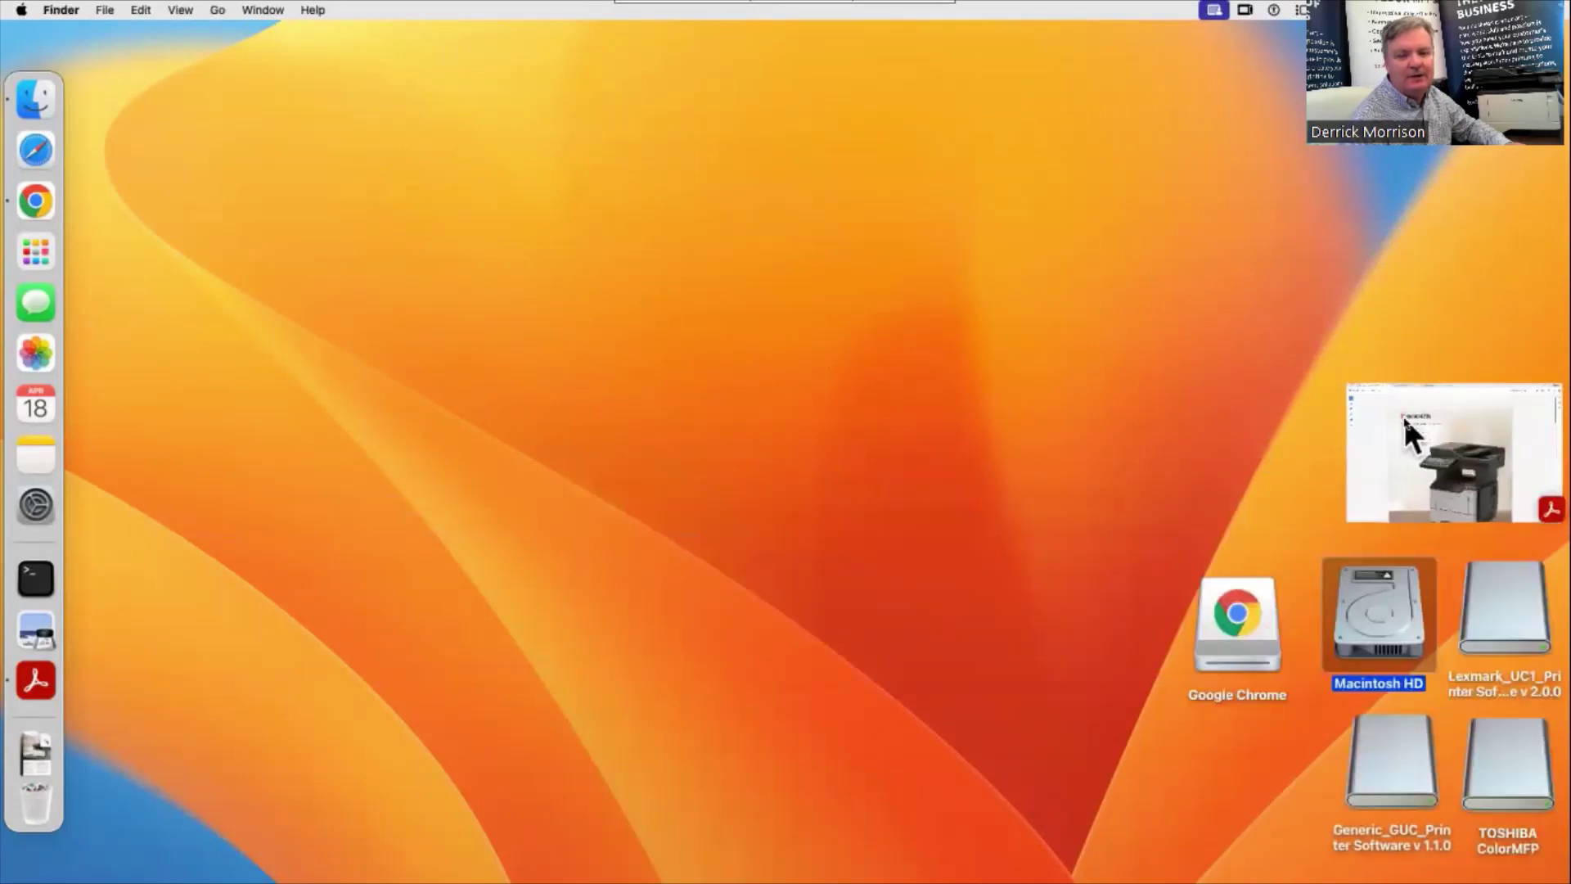
click(1403, 415)
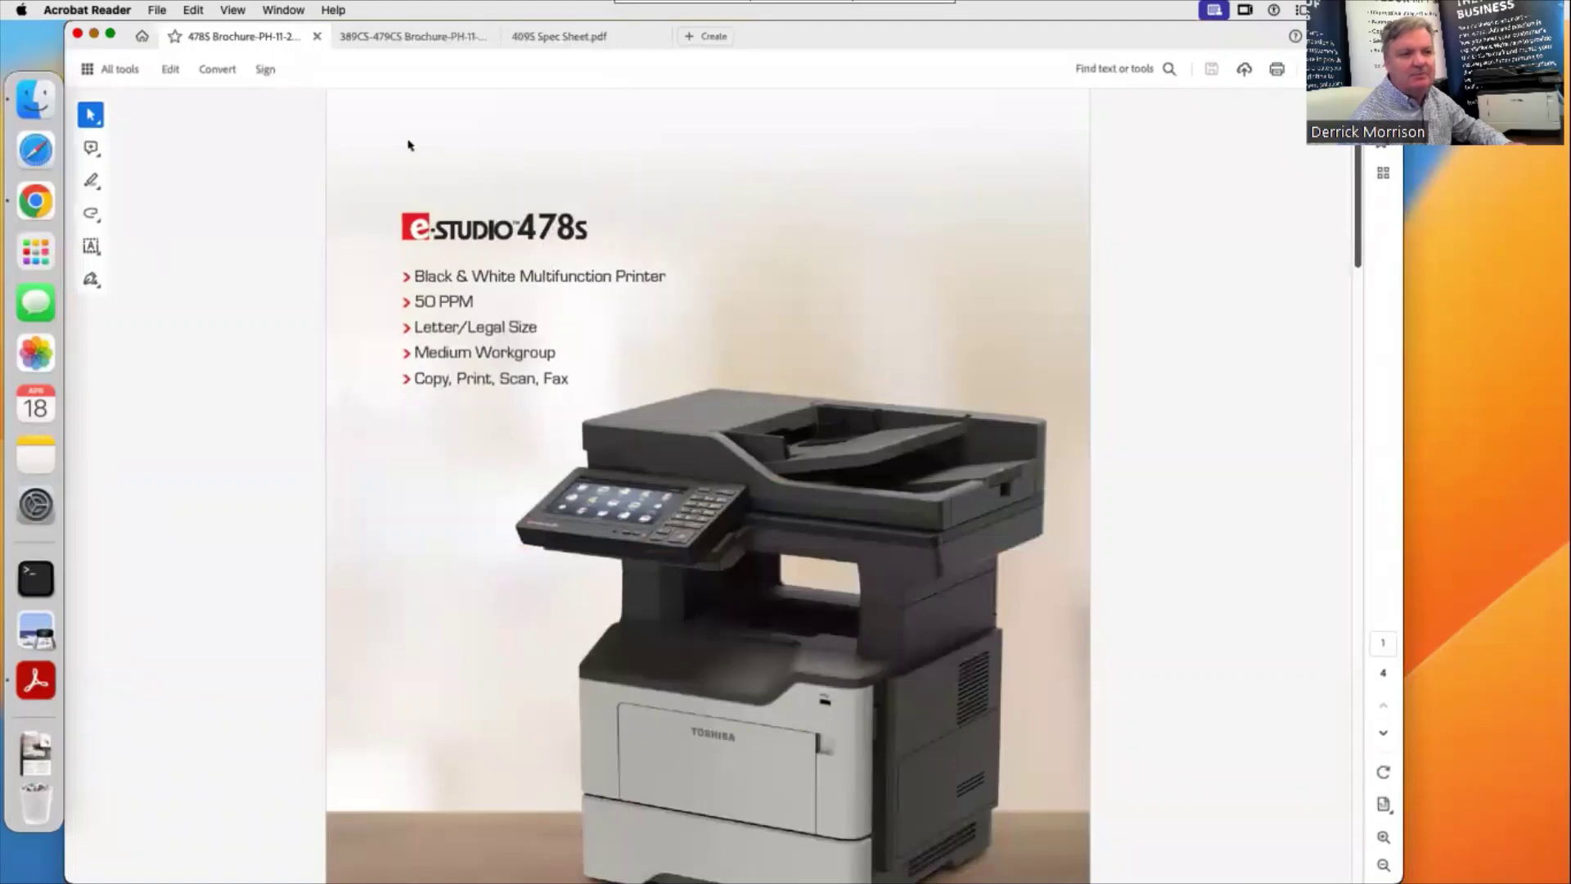
click(371, 37)
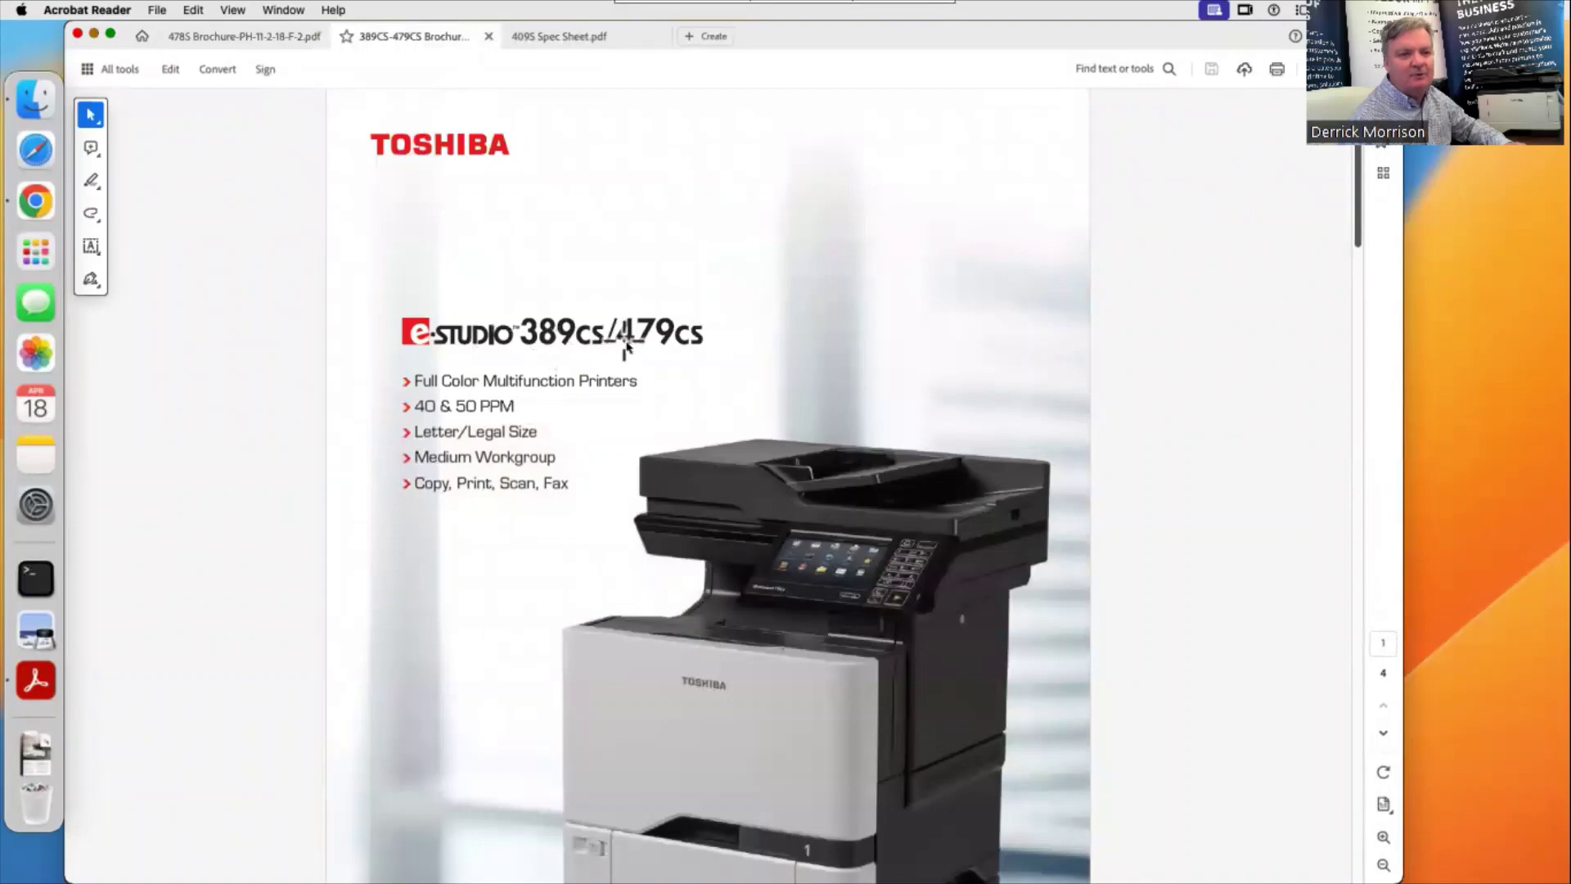
click(583, 38)
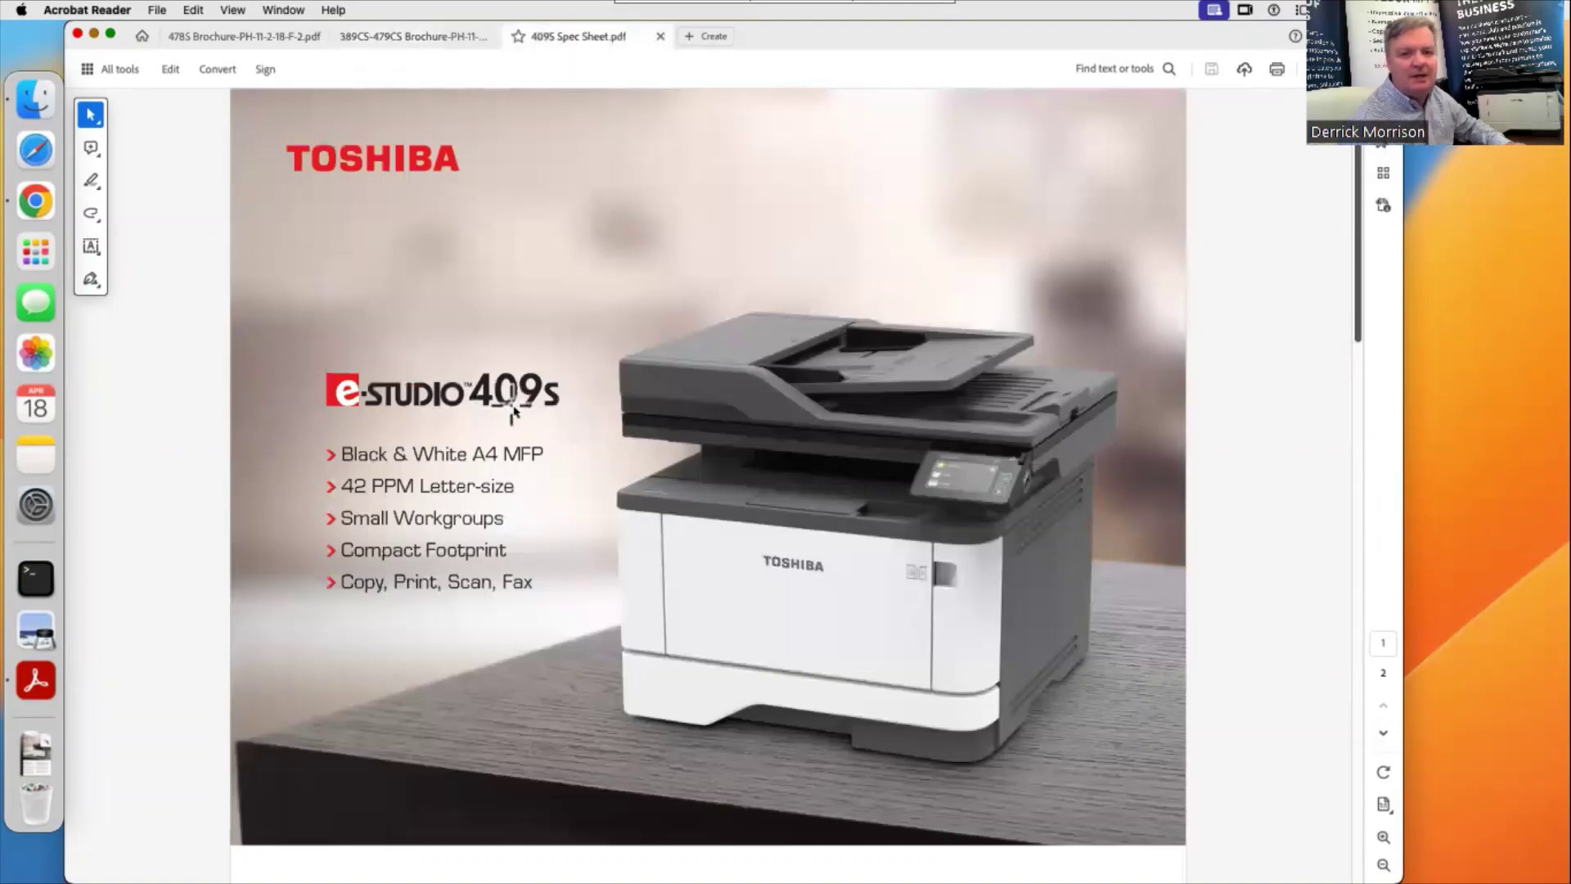
key(super+h)
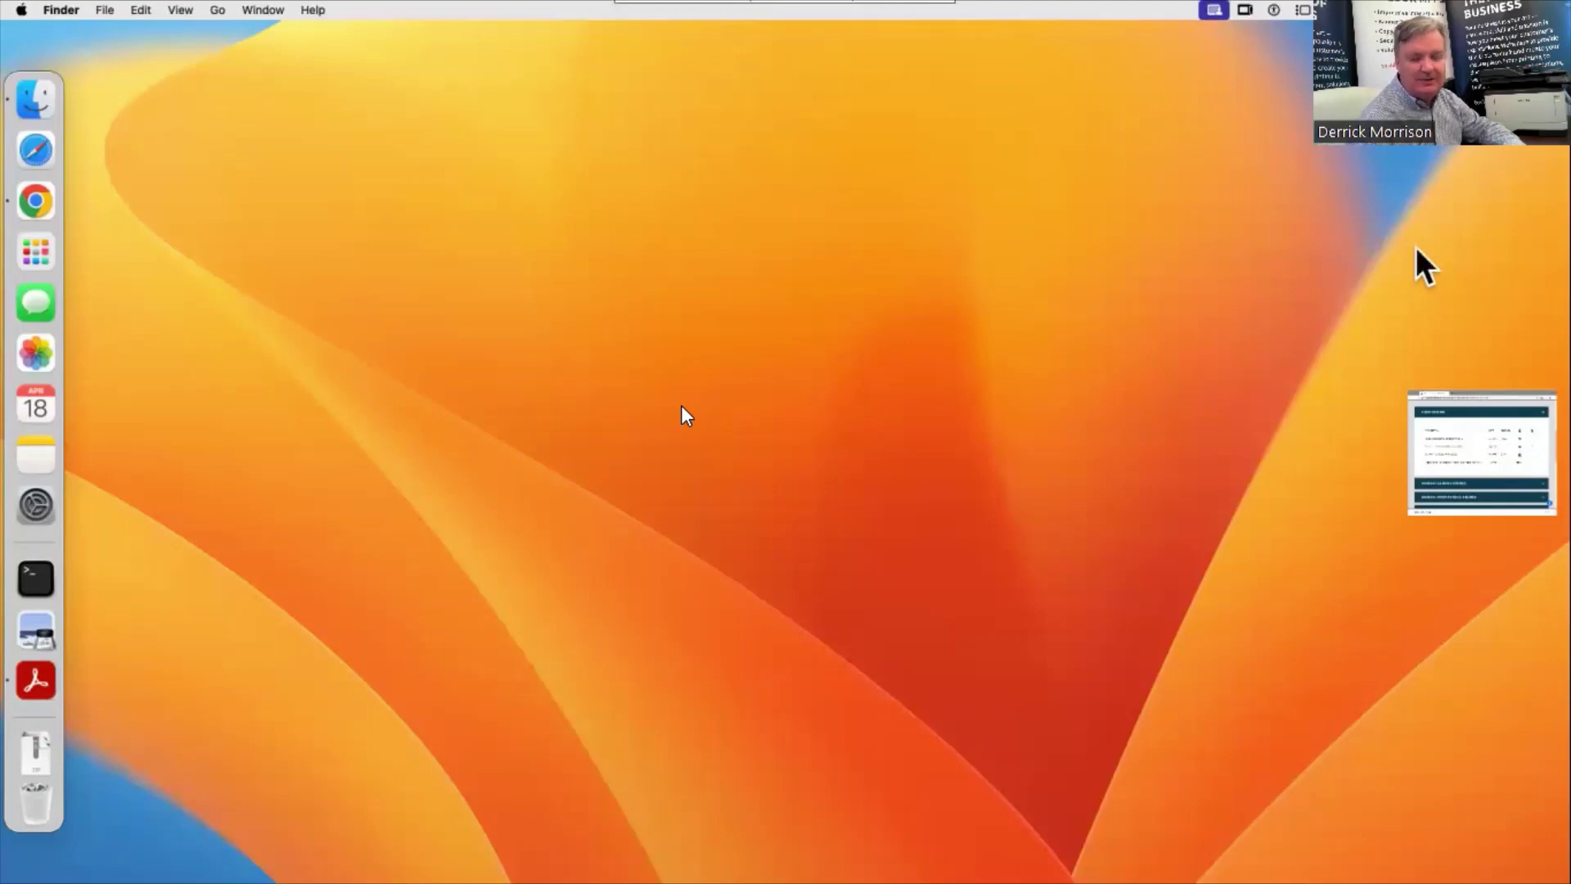
Download the Mac OSX UPD Print Driver Mono ZIP from Toshiba's driver page, then close Chrome.
click(33, 212)
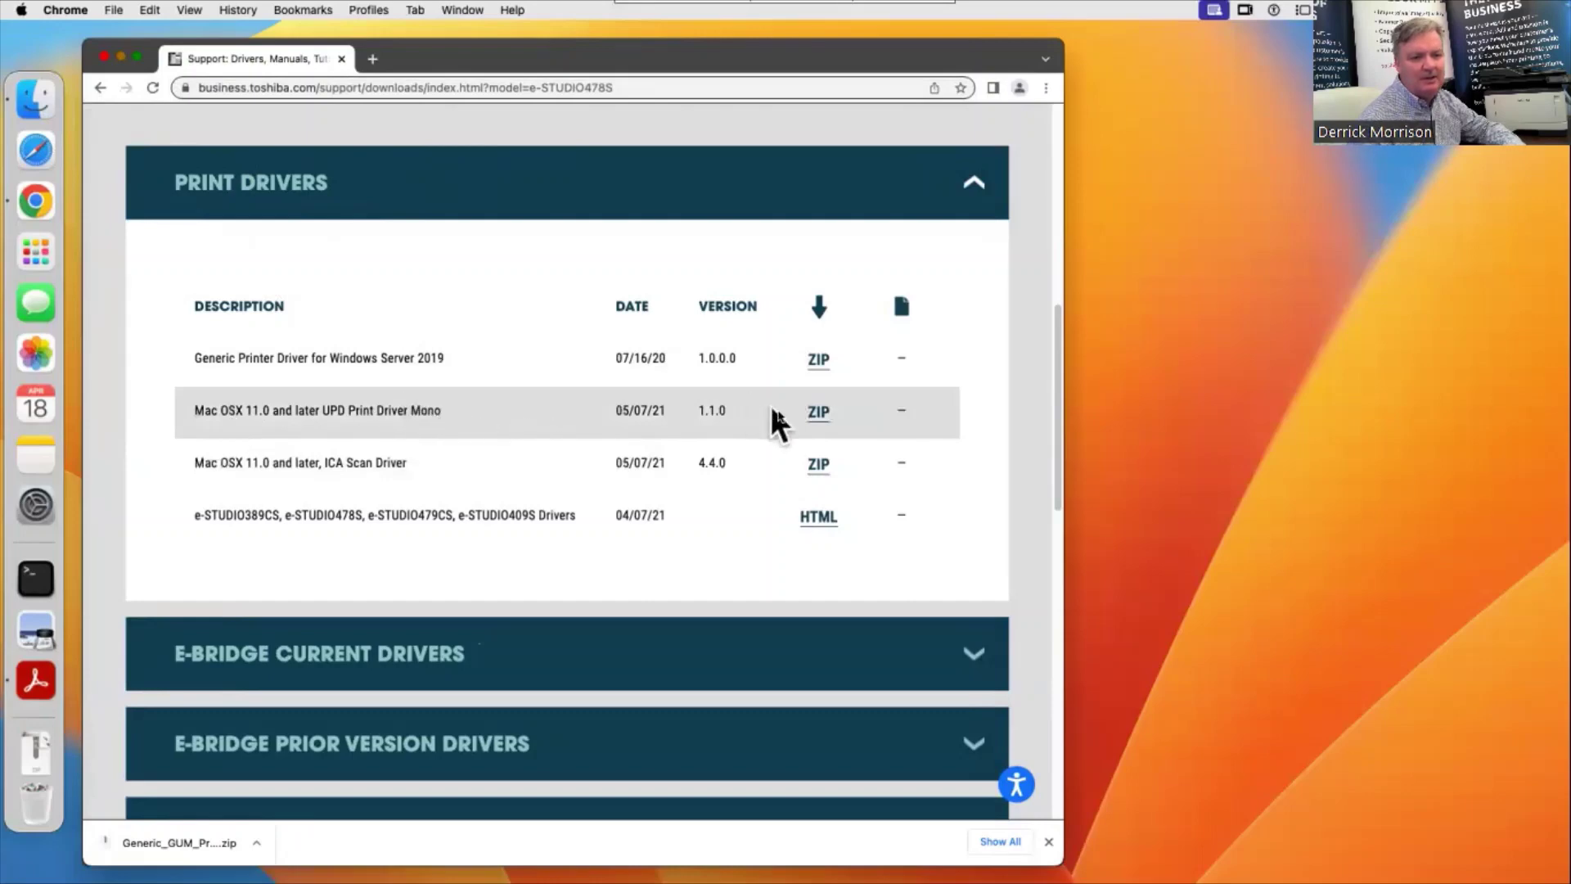
click(820, 419)
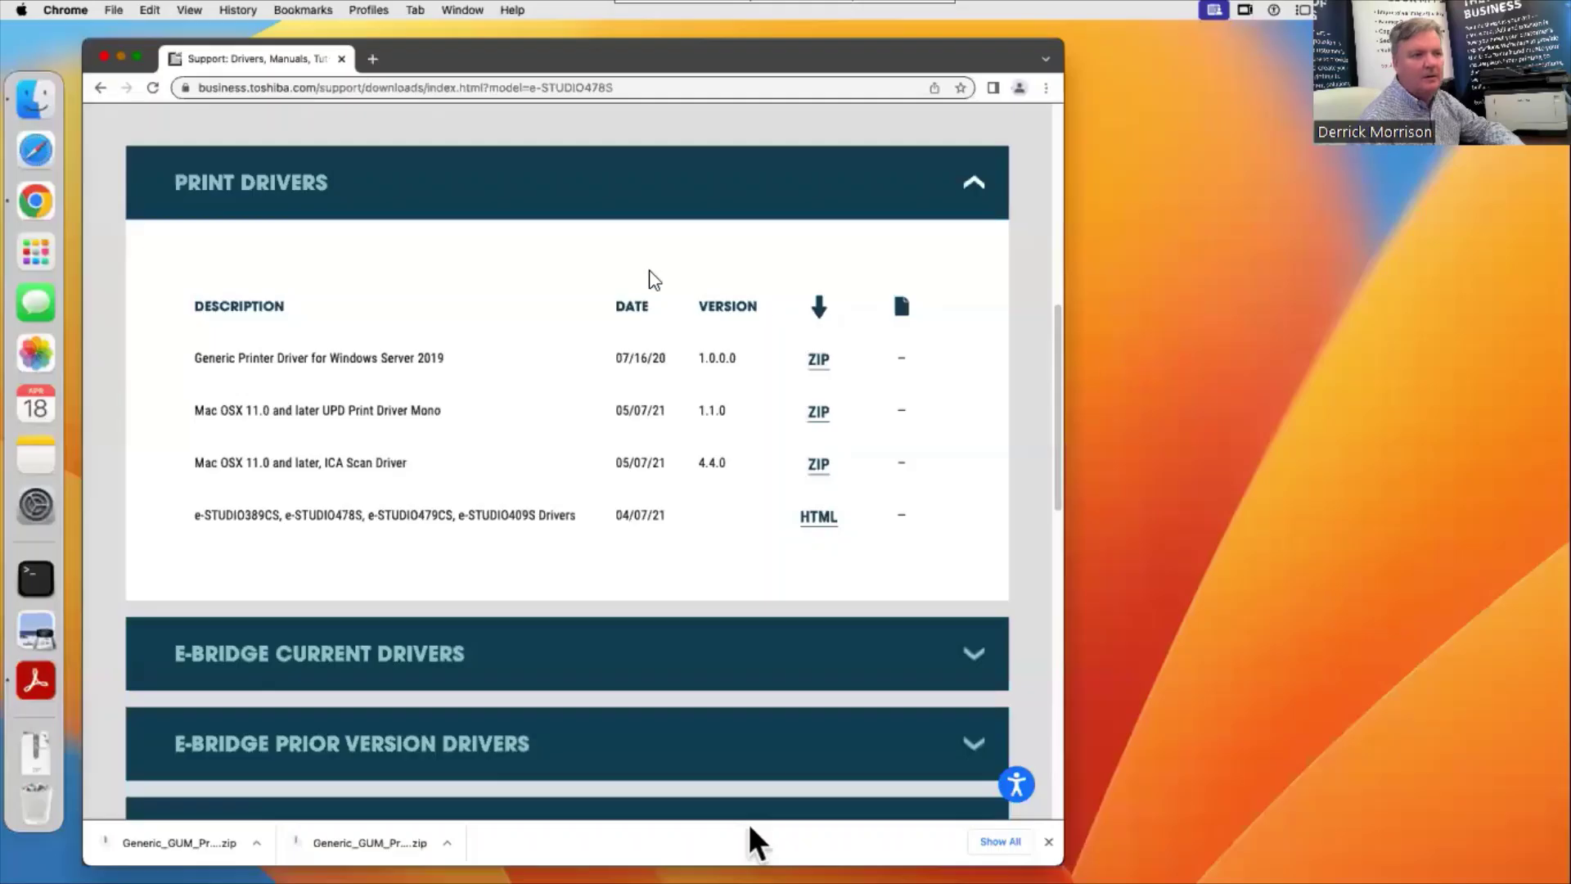
click(104, 57)
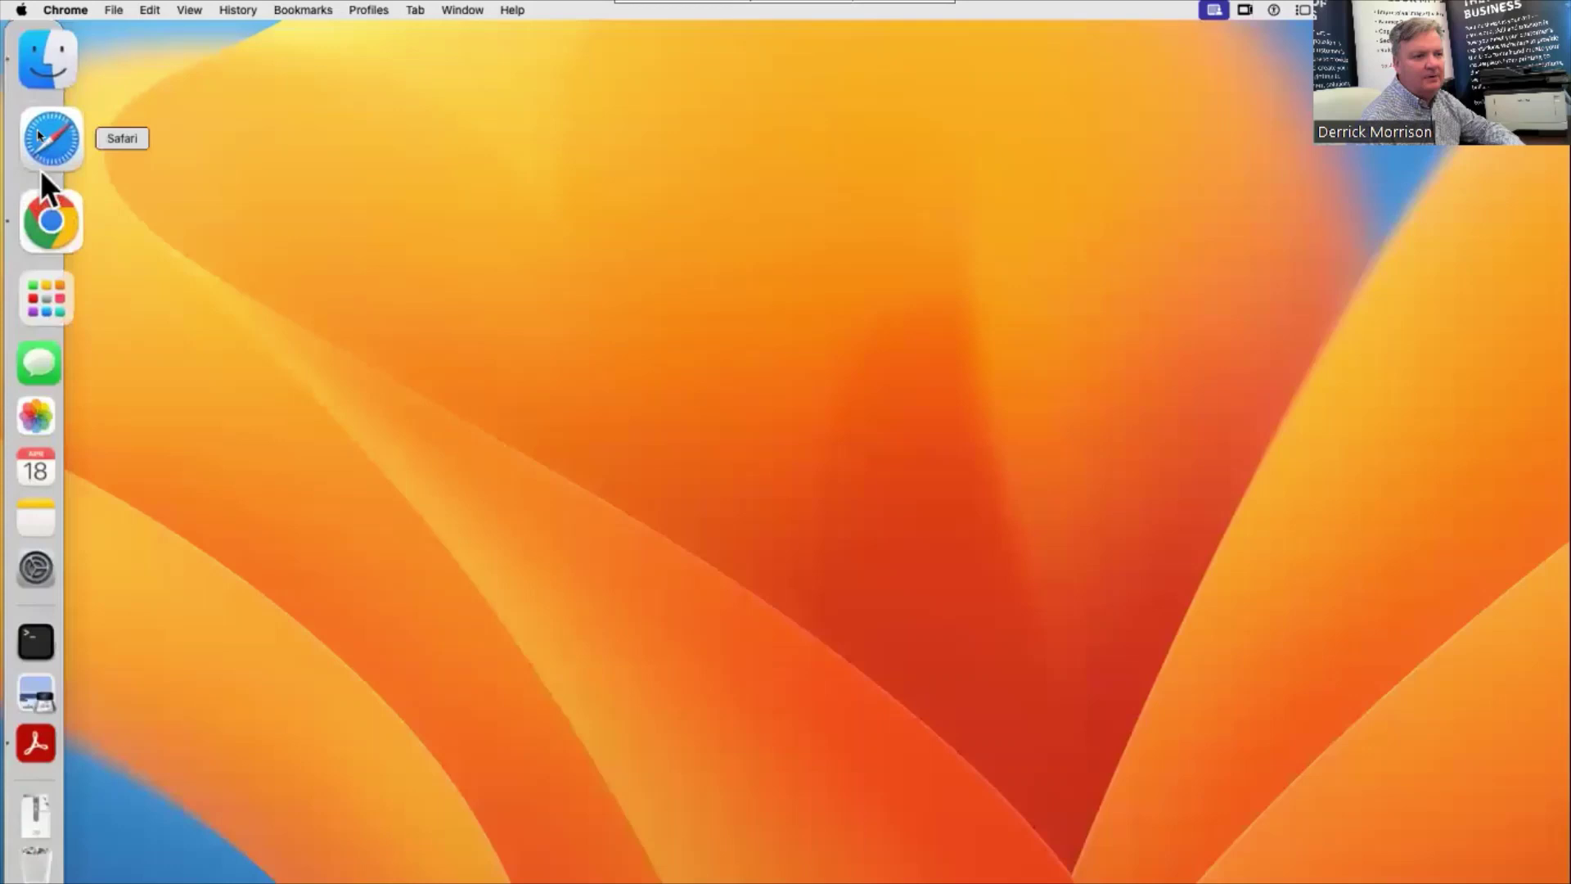
Extract the Generic_GUM zip in Downloads, mount its disk image, and launch Generic_Universal_Mono_Print.pkg.
click(38, 85)
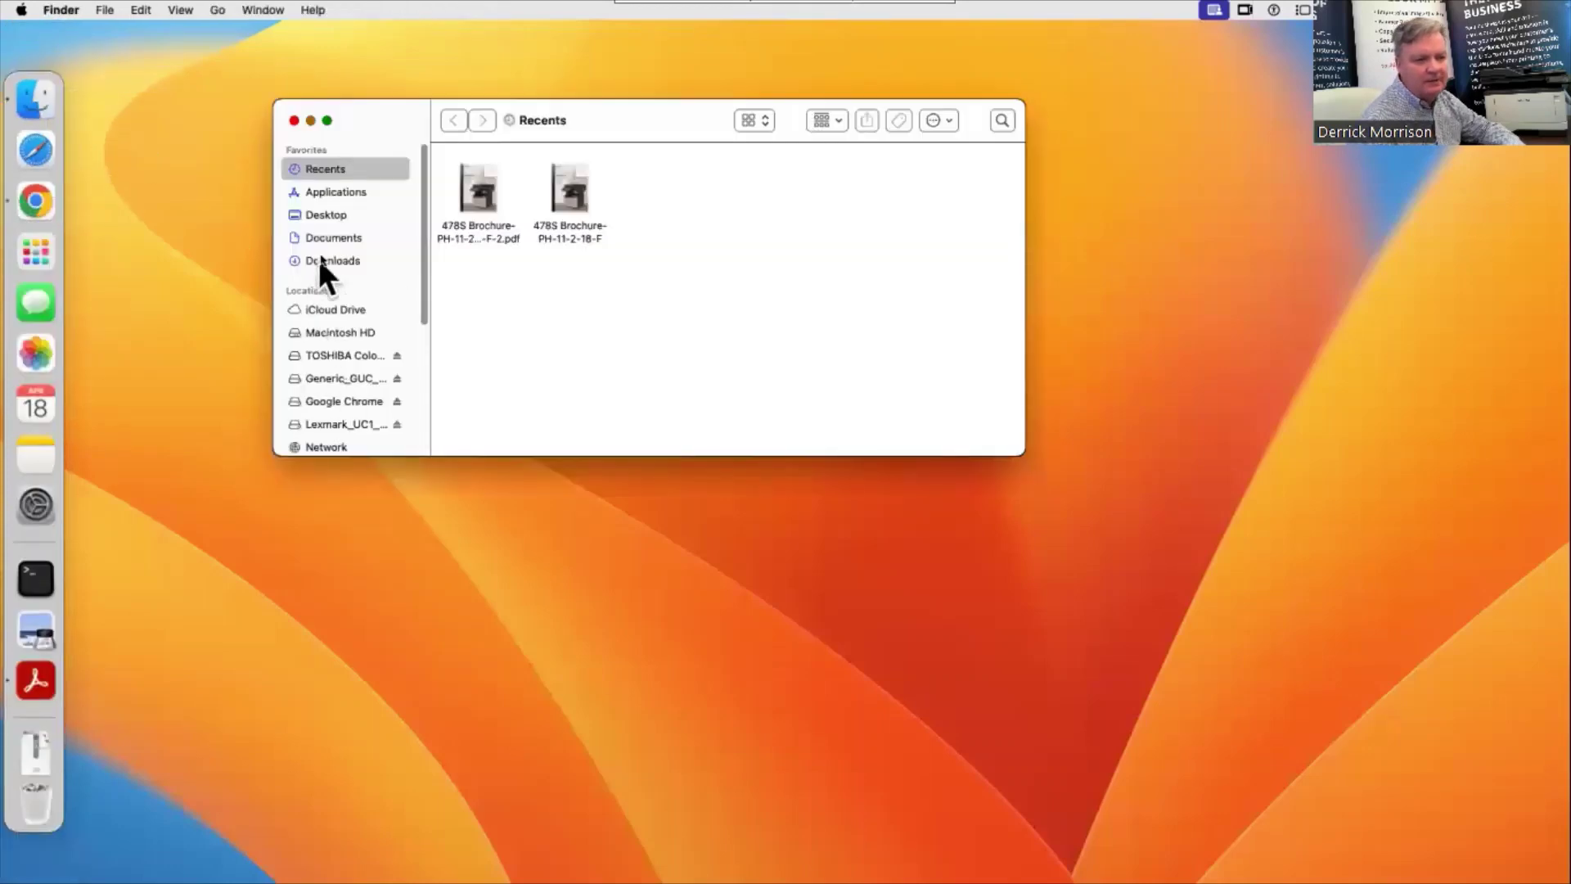
click(324, 260)
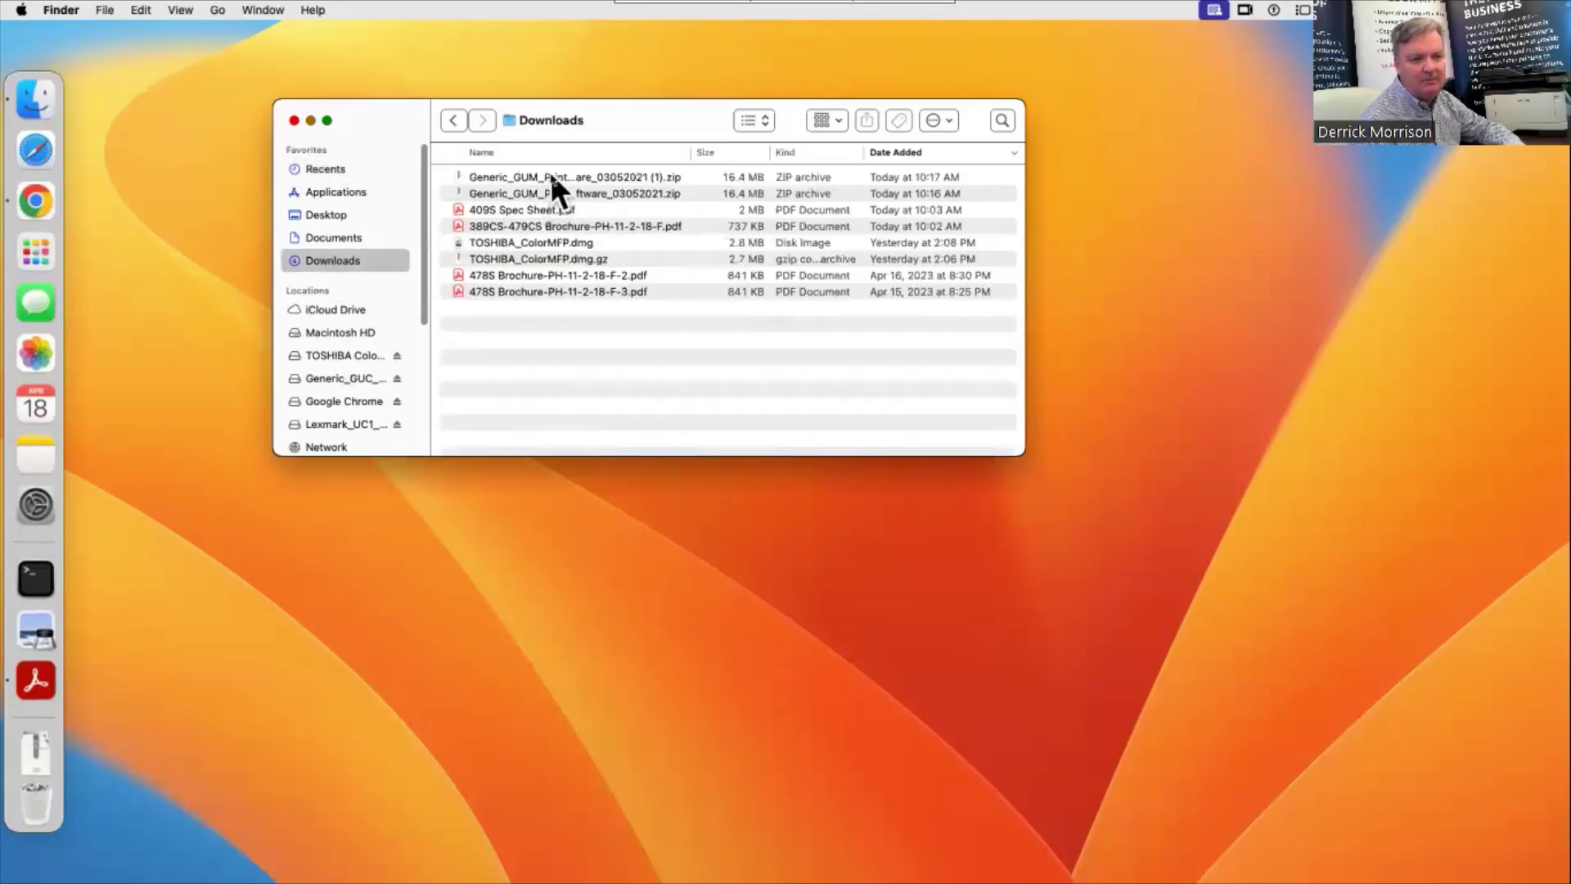
double_click(550, 177)
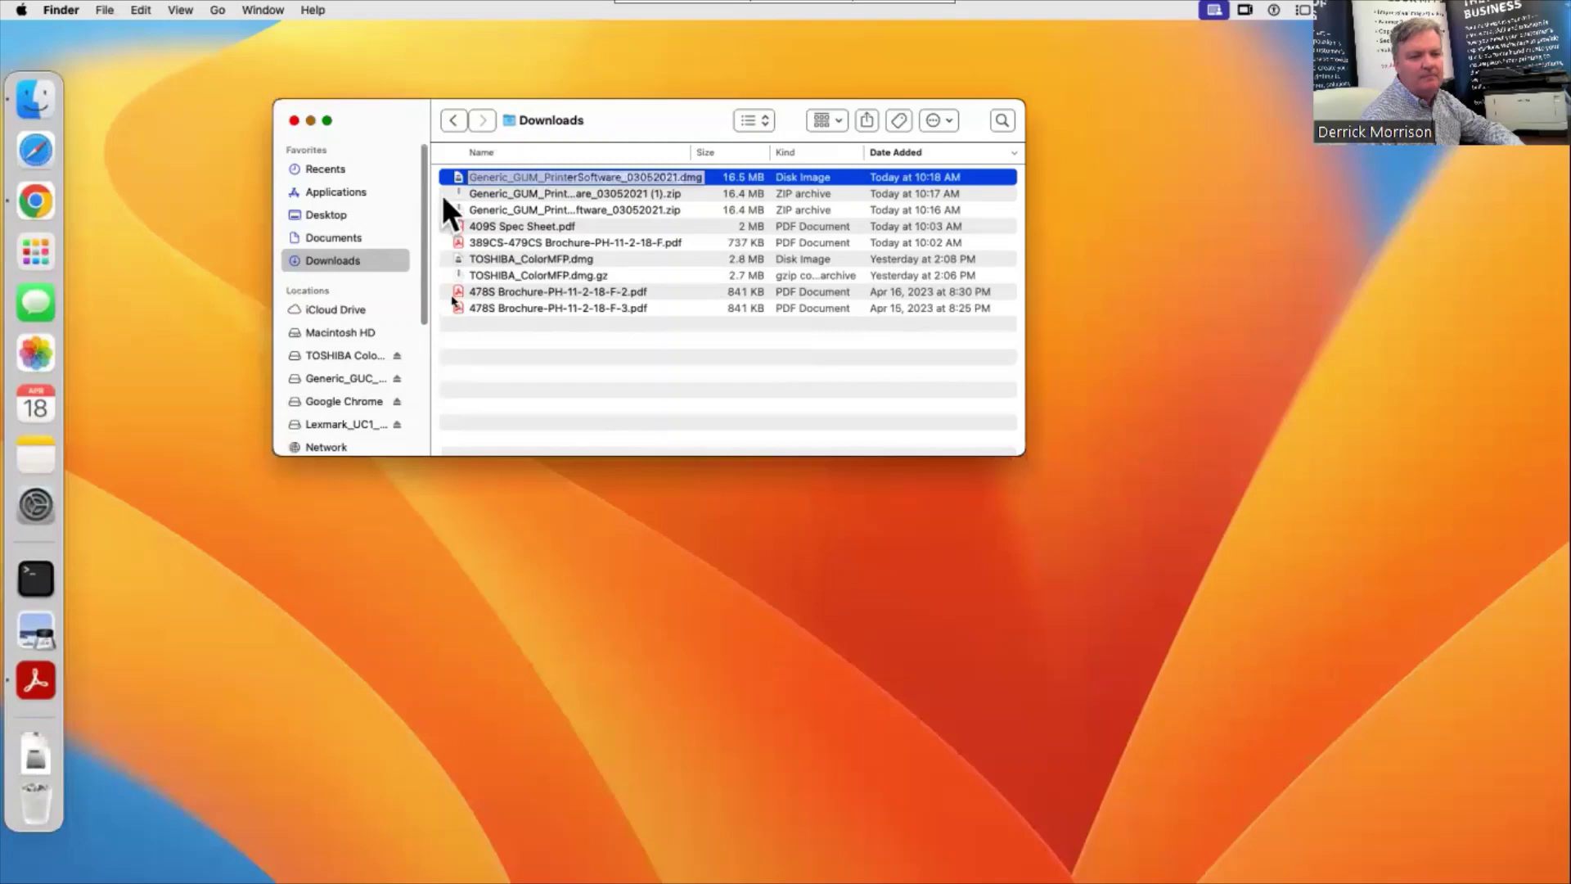
double_click(527, 190)
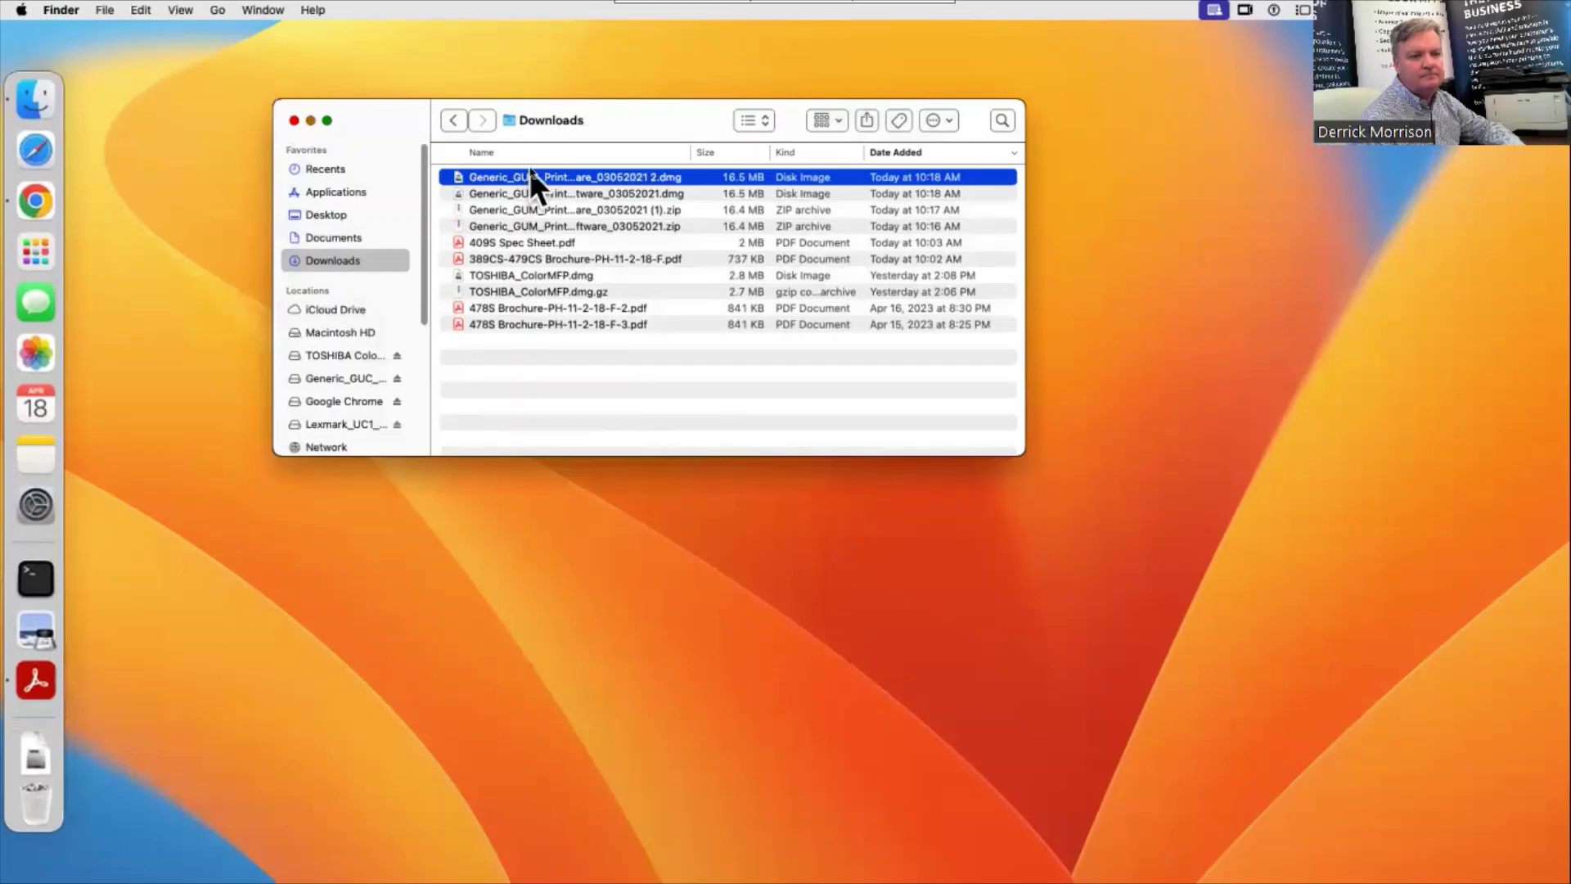
double_click(532, 178)
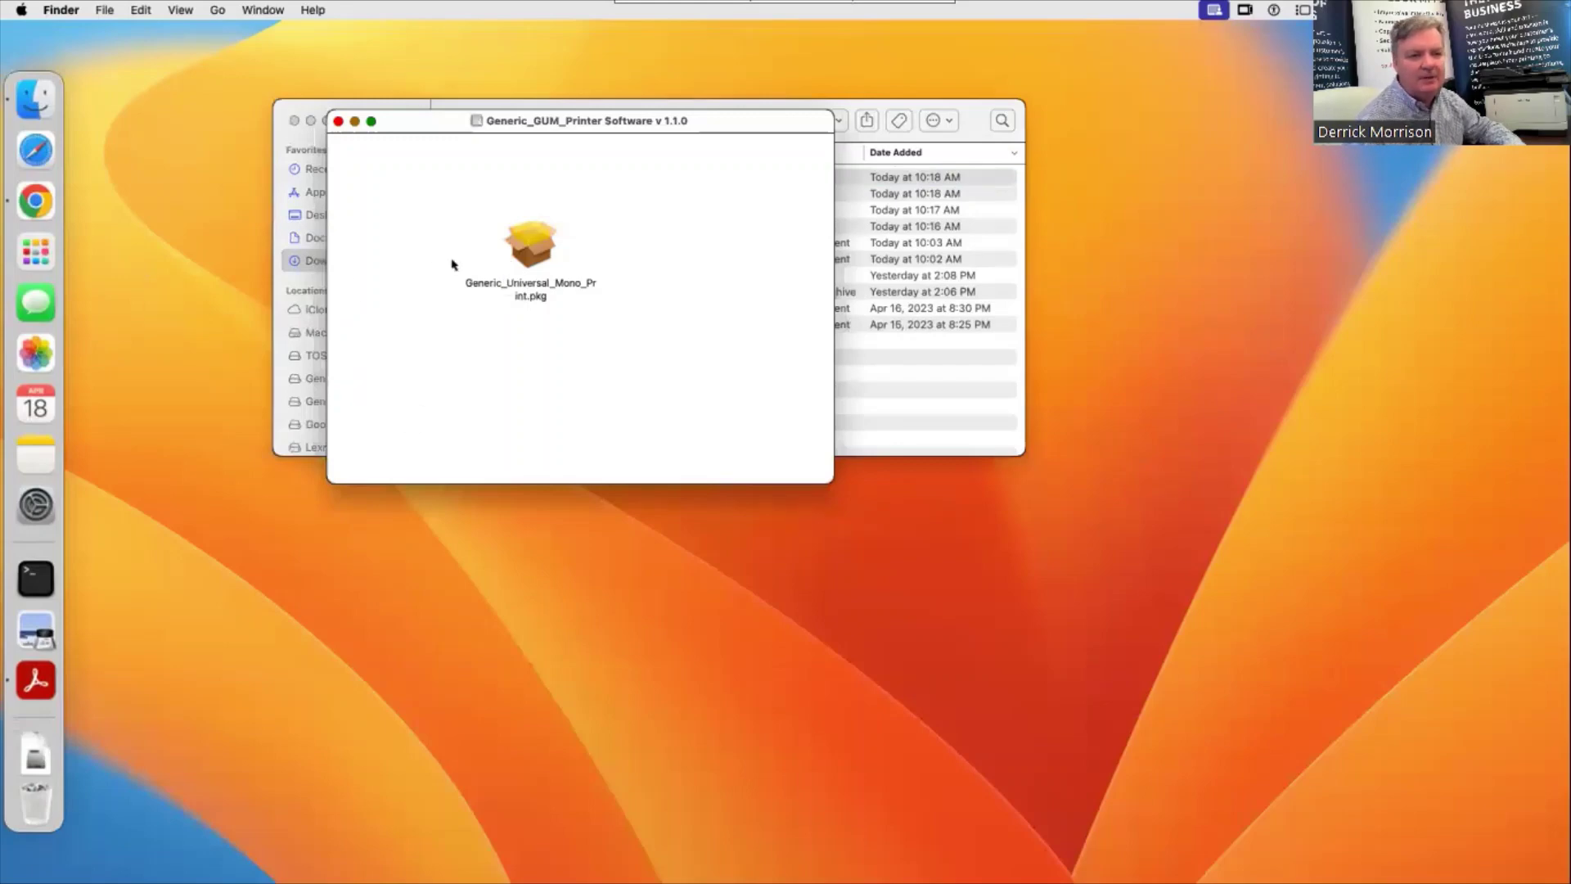
double_click(529, 249)
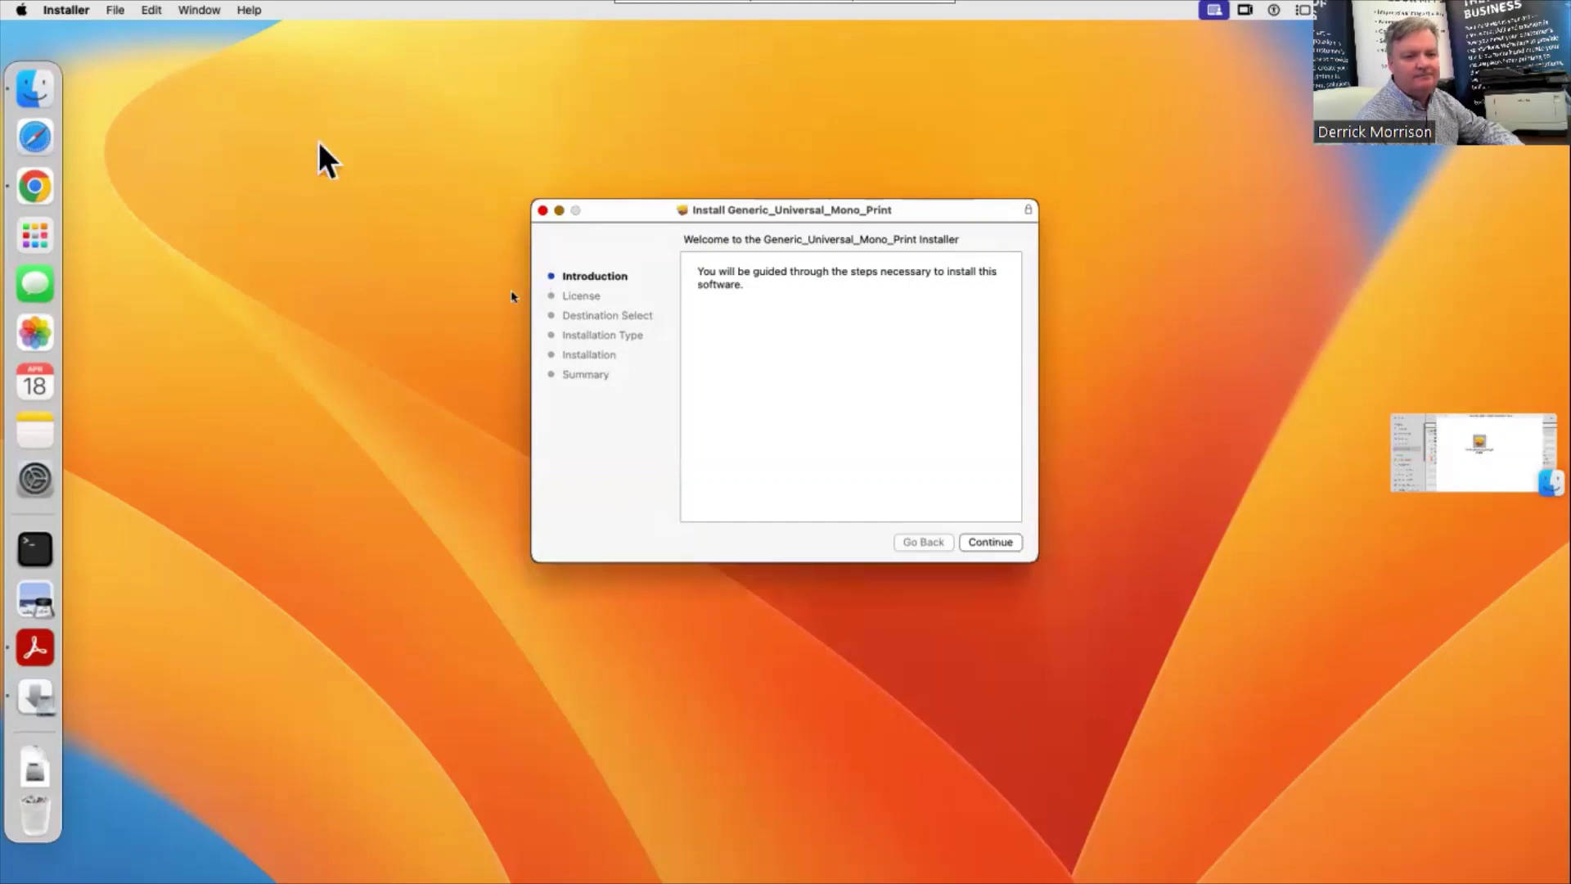
Install Generic_Universal_Mono_Print on Macintosh HD, accepting the license and authorizing with the admin password.
click(988, 543)
click(986, 543)
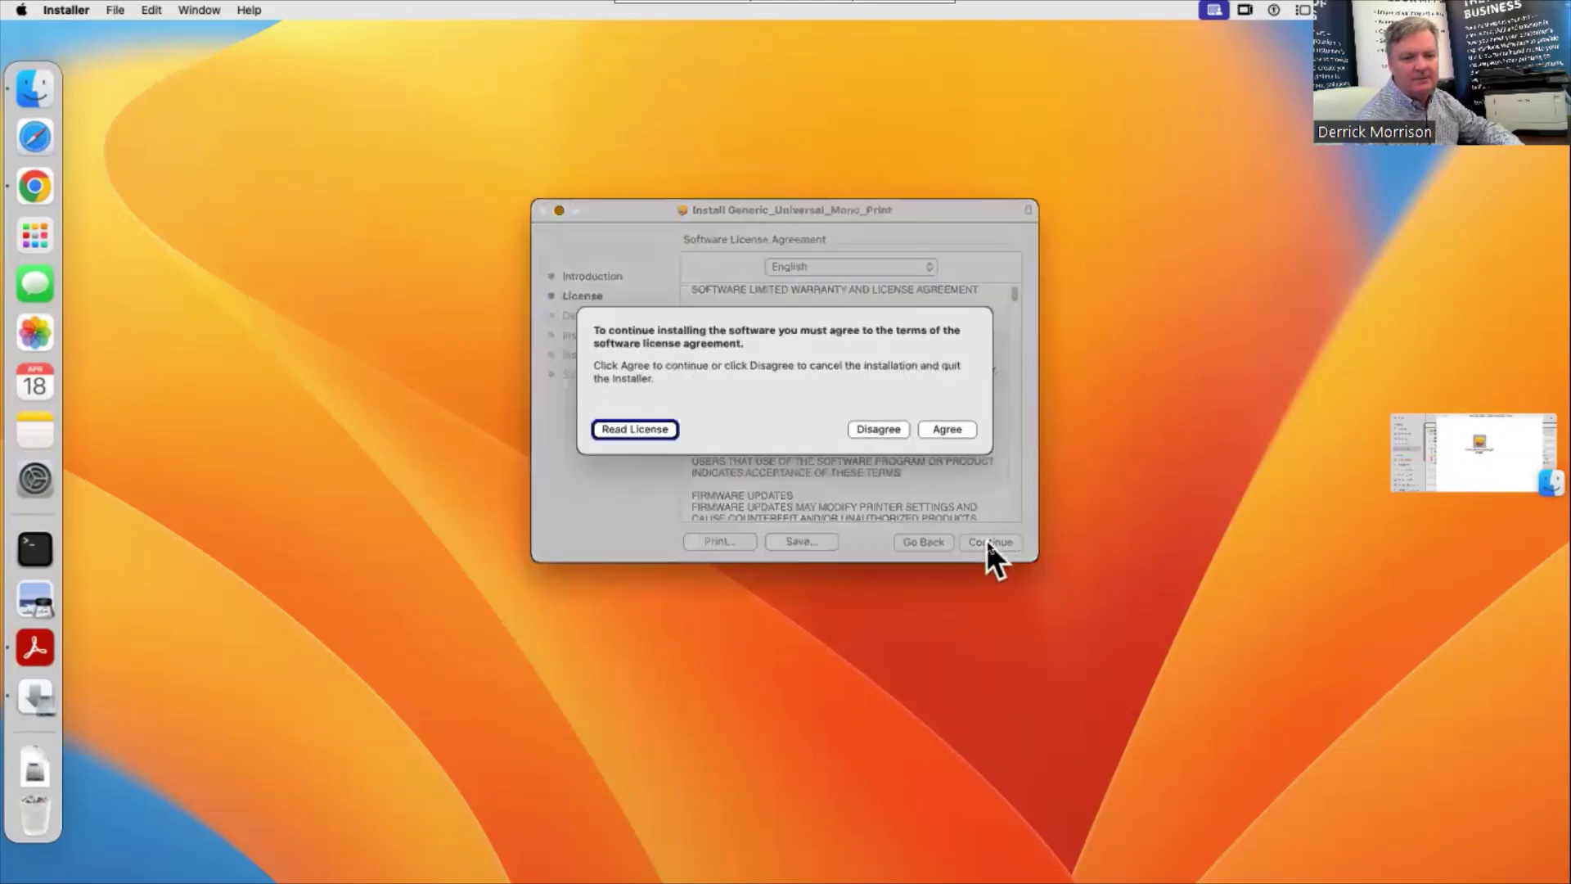
click(949, 430)
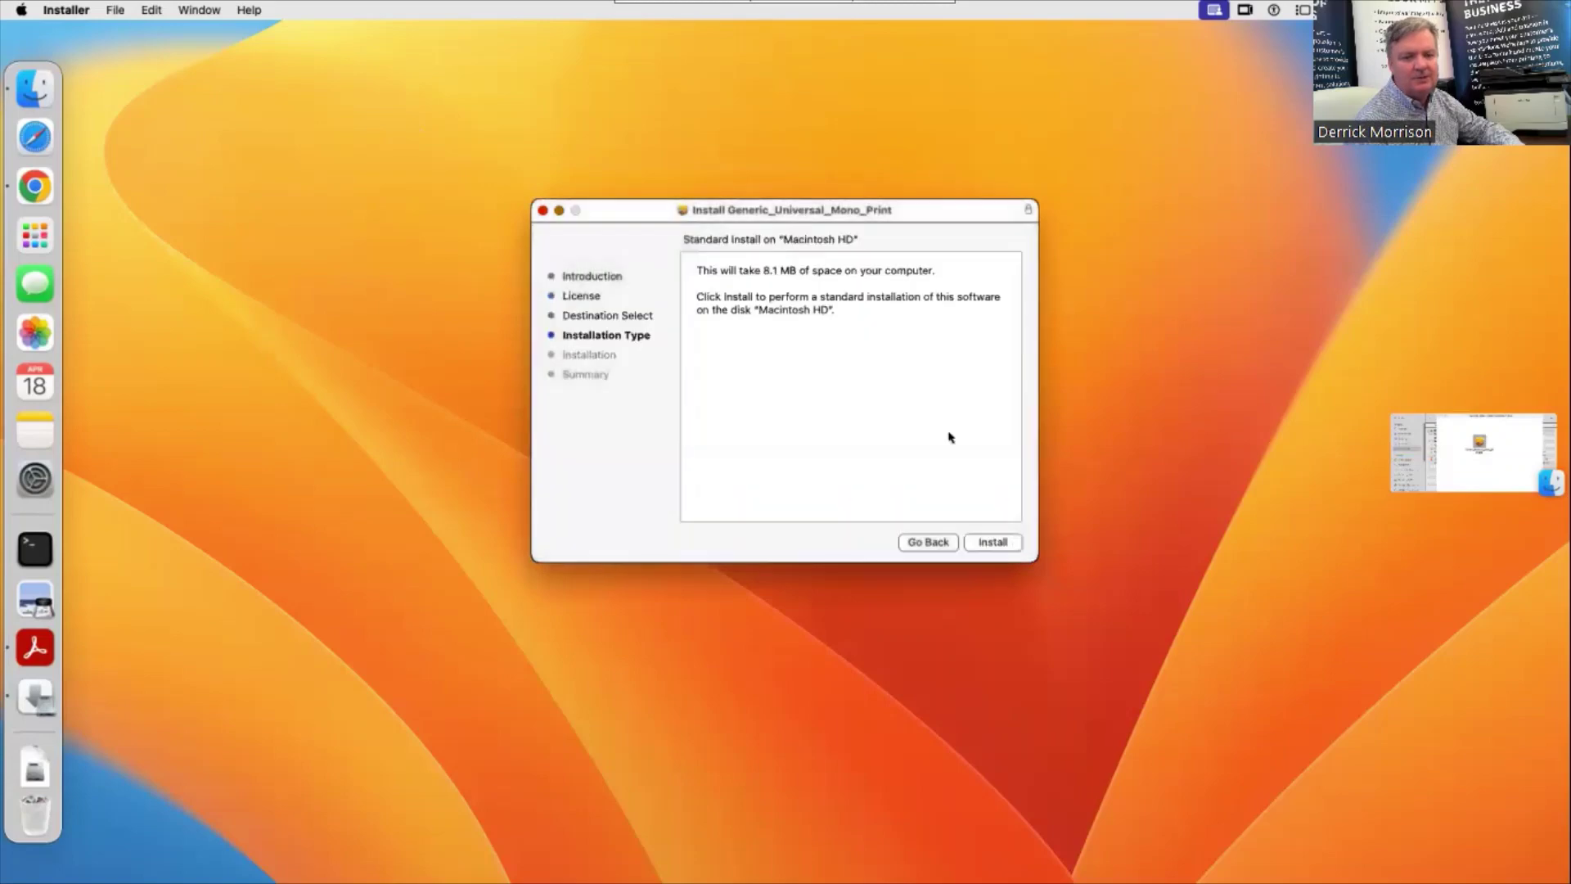
click(988, 543)
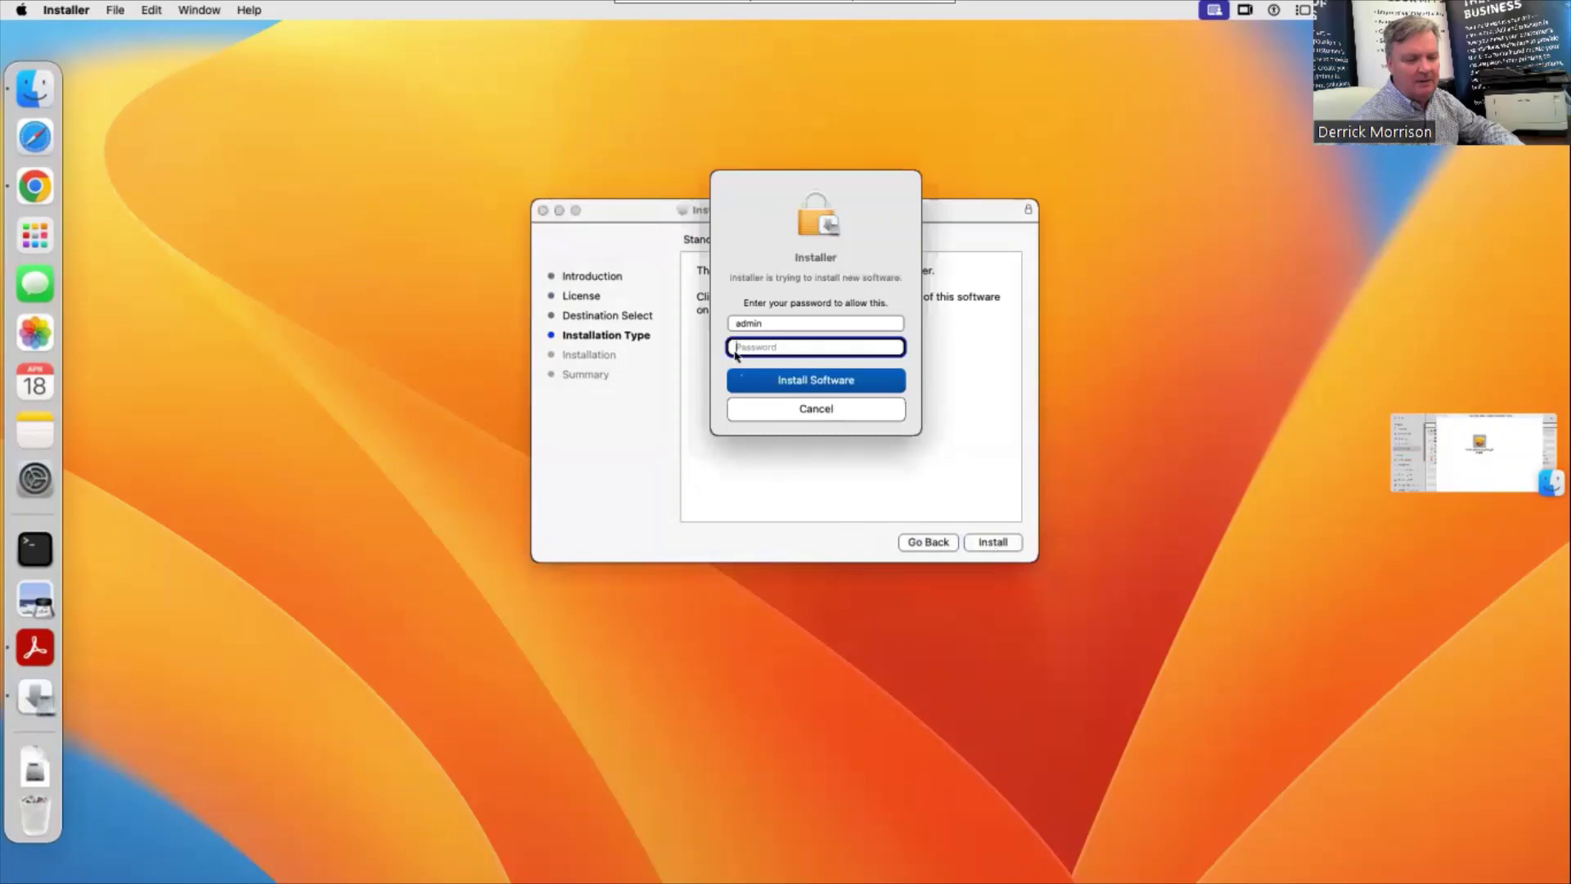
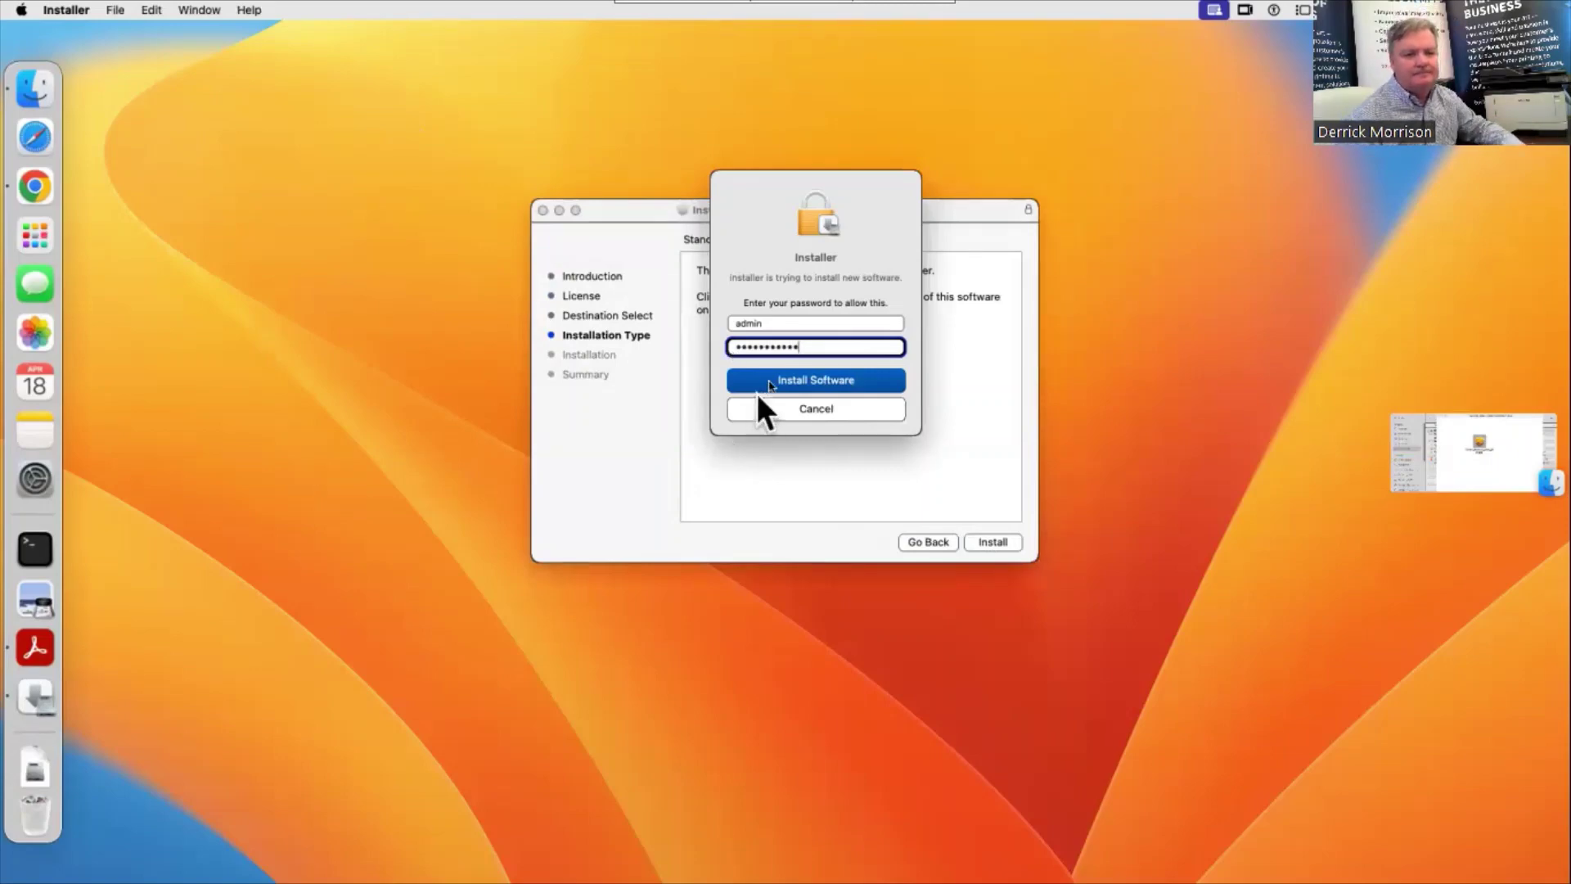
click(772, 378)
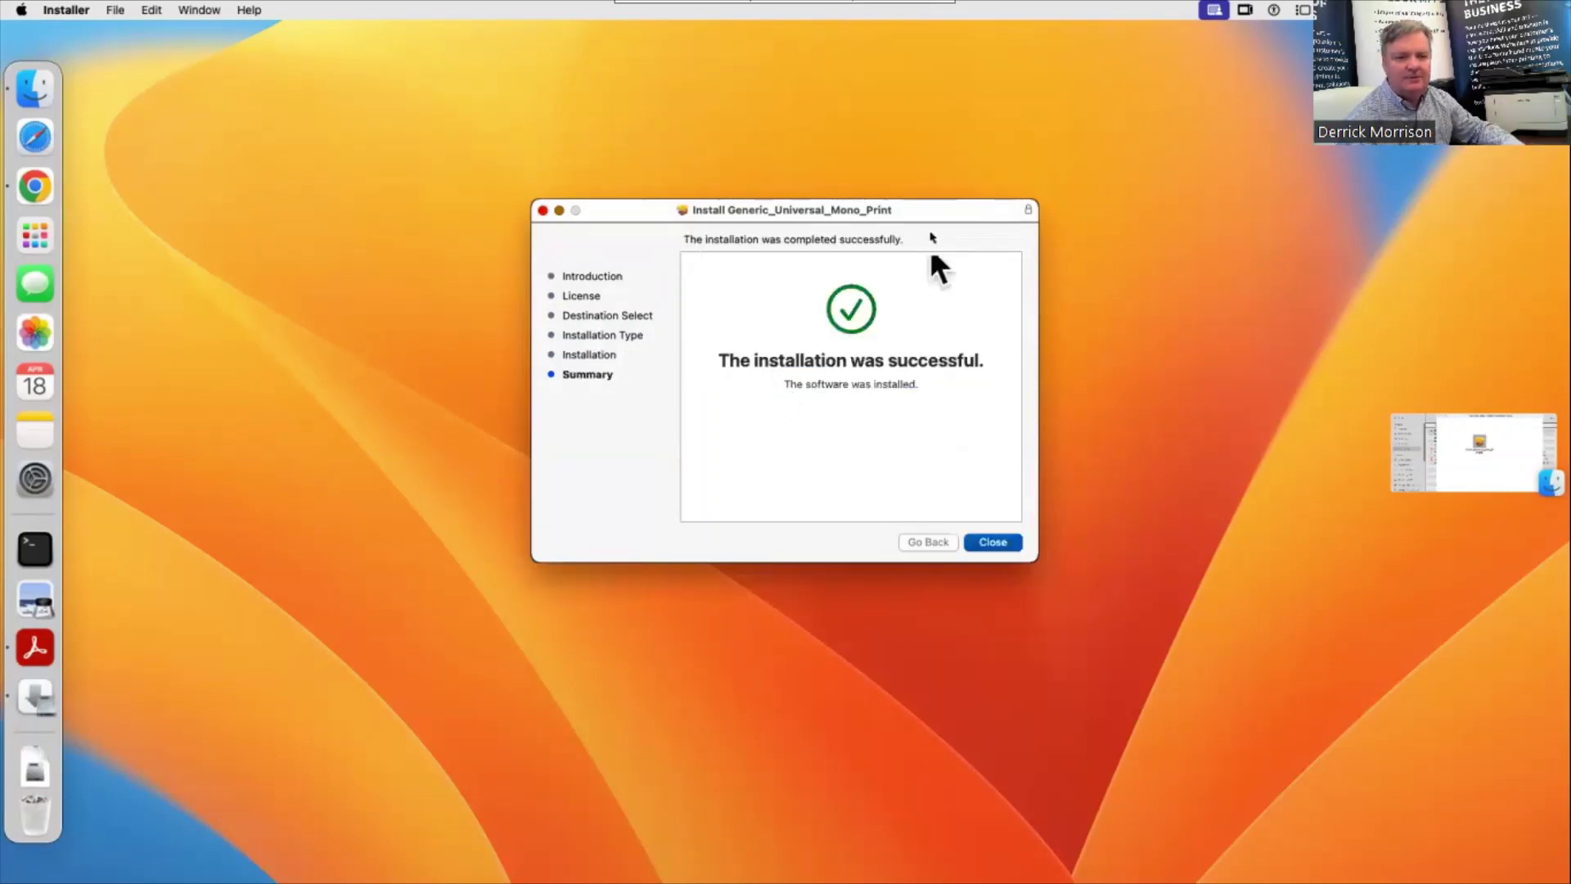
click(543, 211)
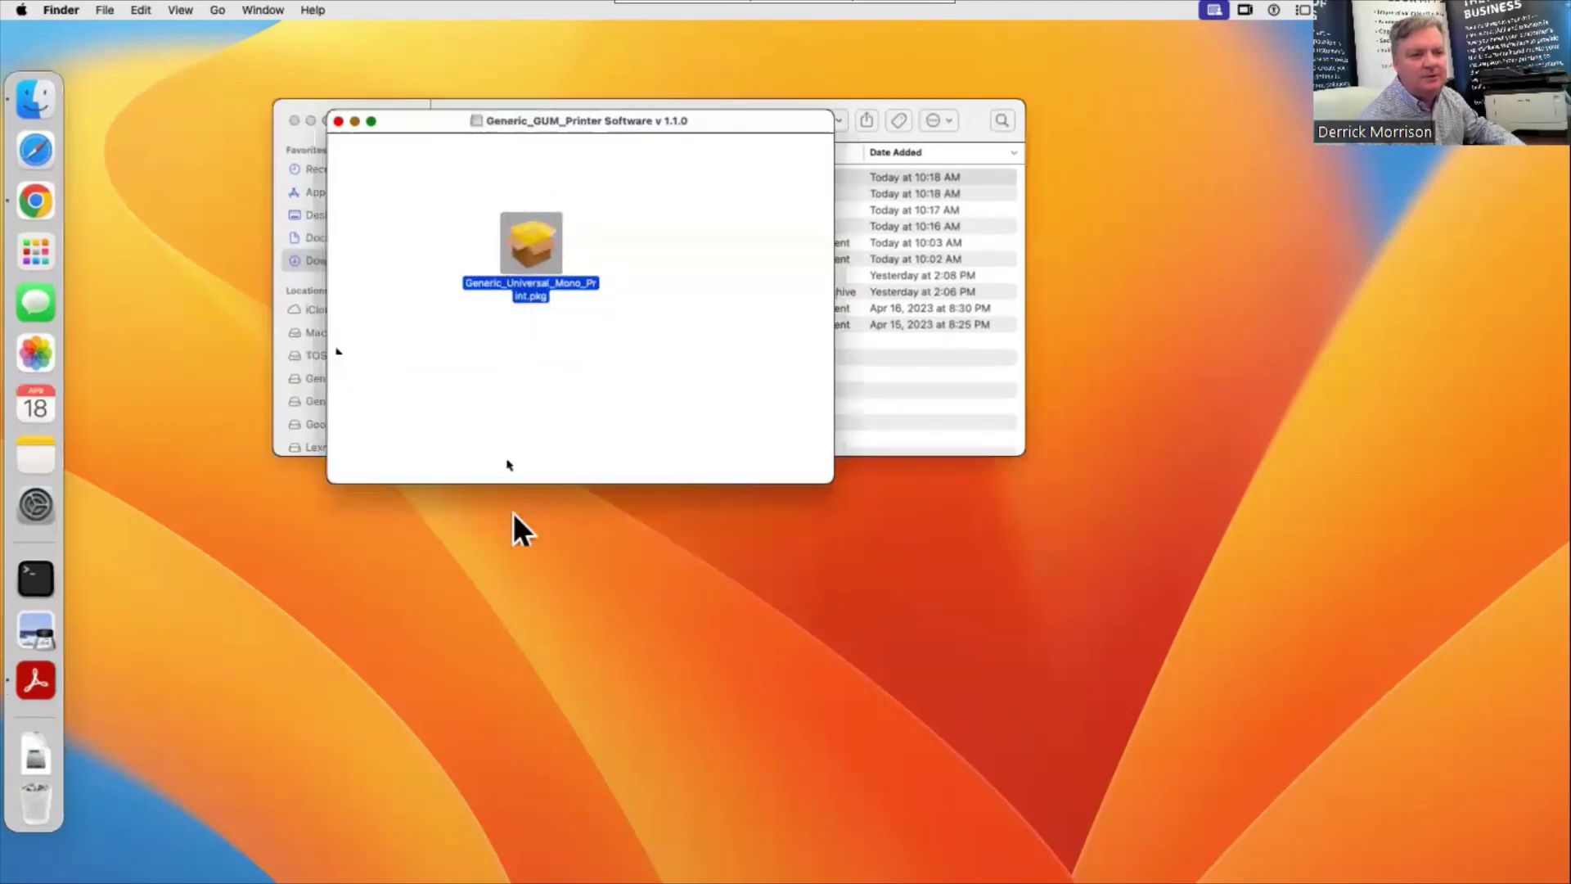
Close the driver Finder windows and search 'pr' in System Settings to reach Printers & Scanners.
click(339, 122)
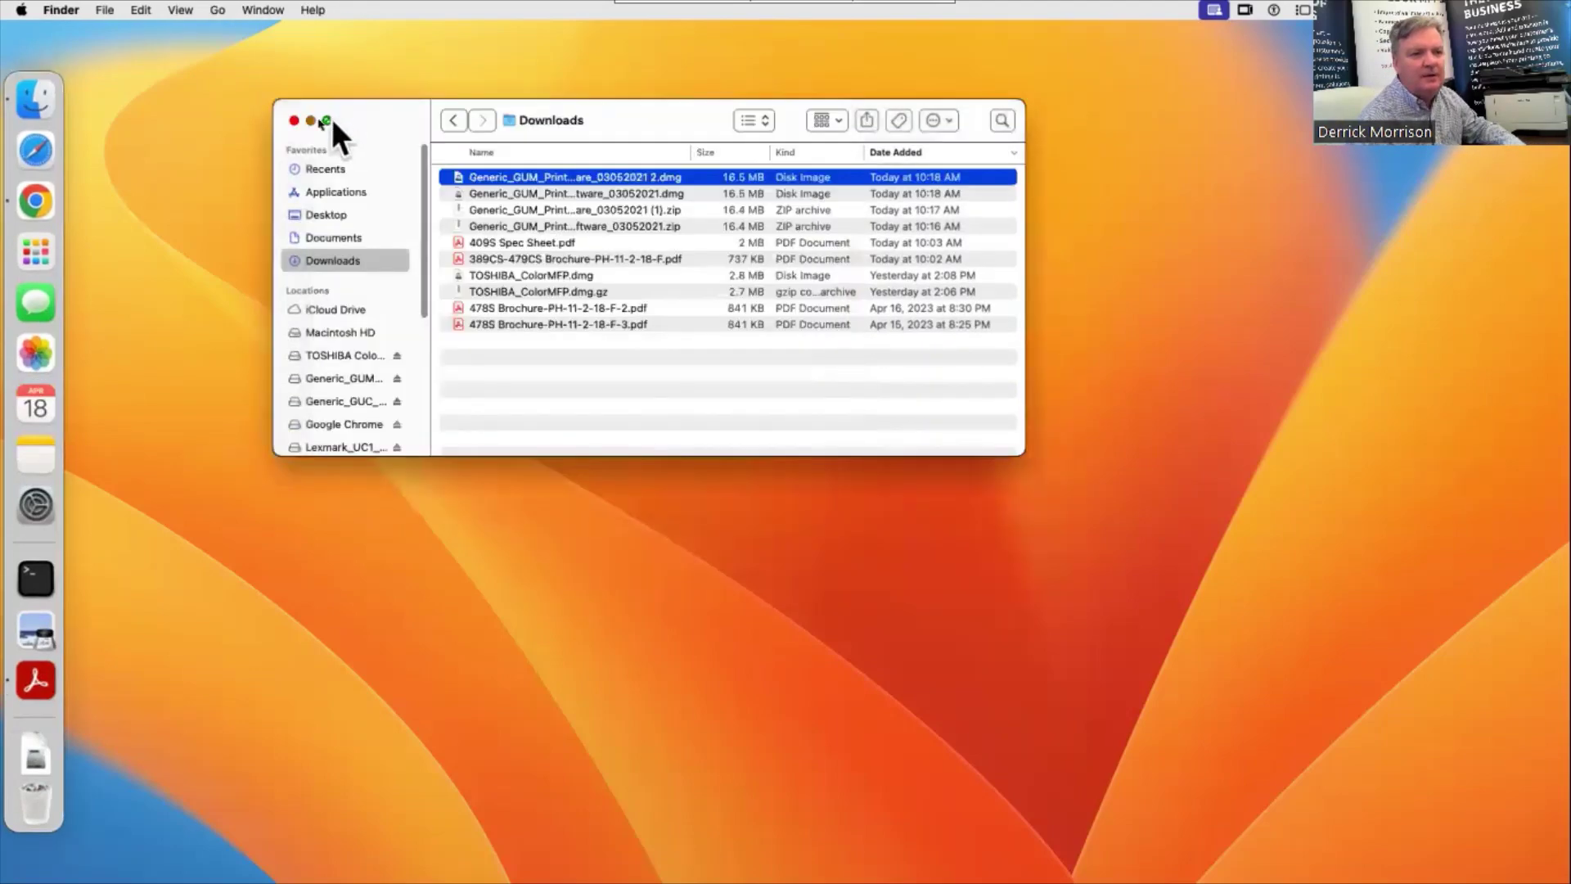
click(293, 121)
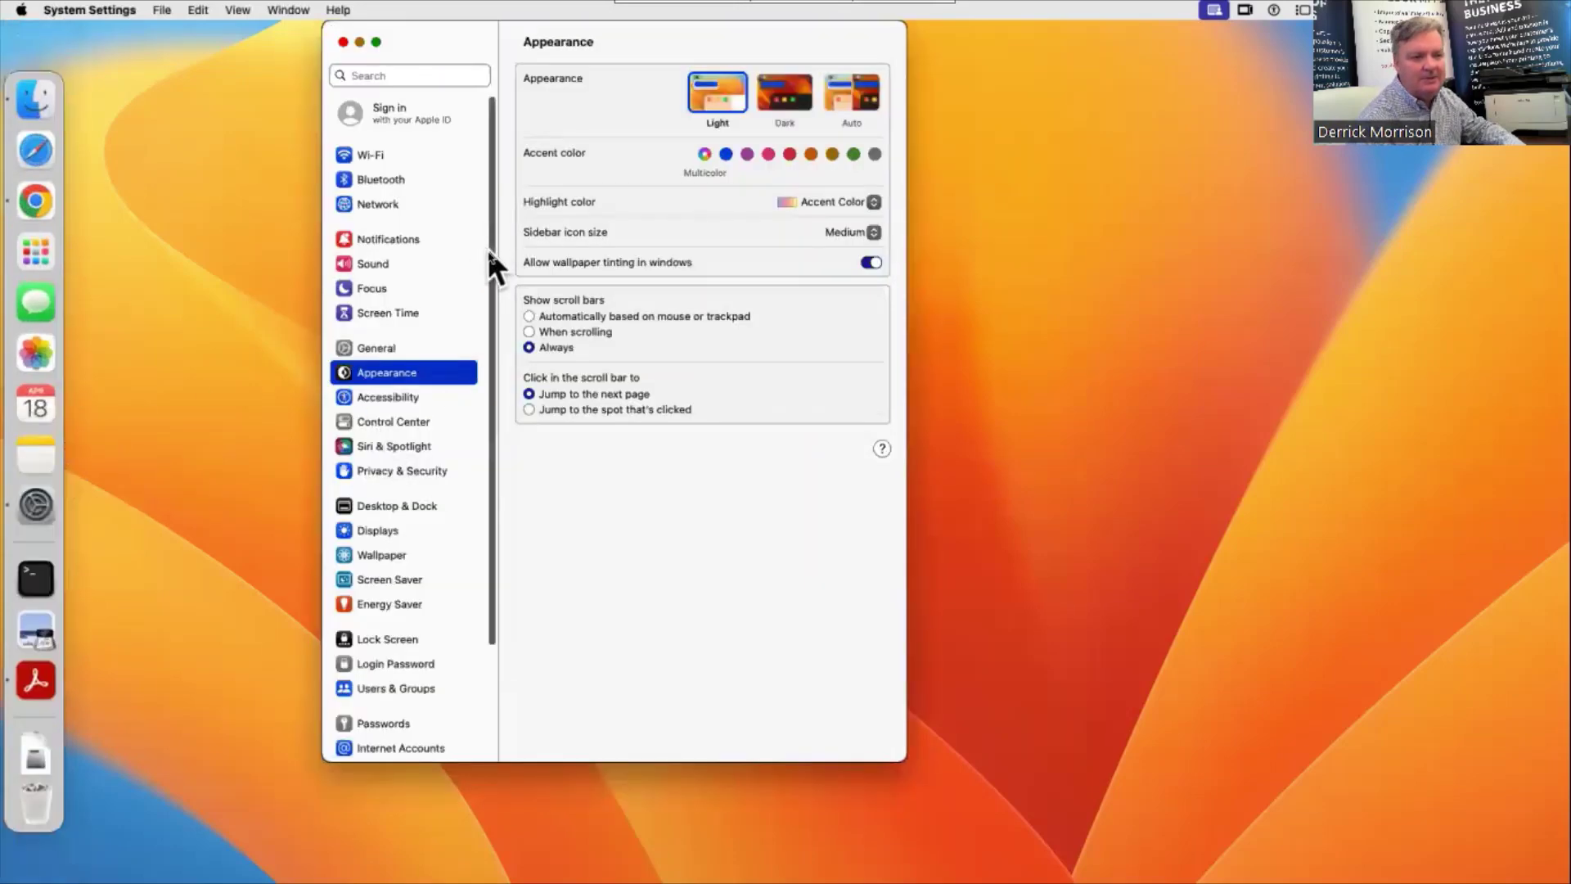
drag(488, 248, 504, 384)
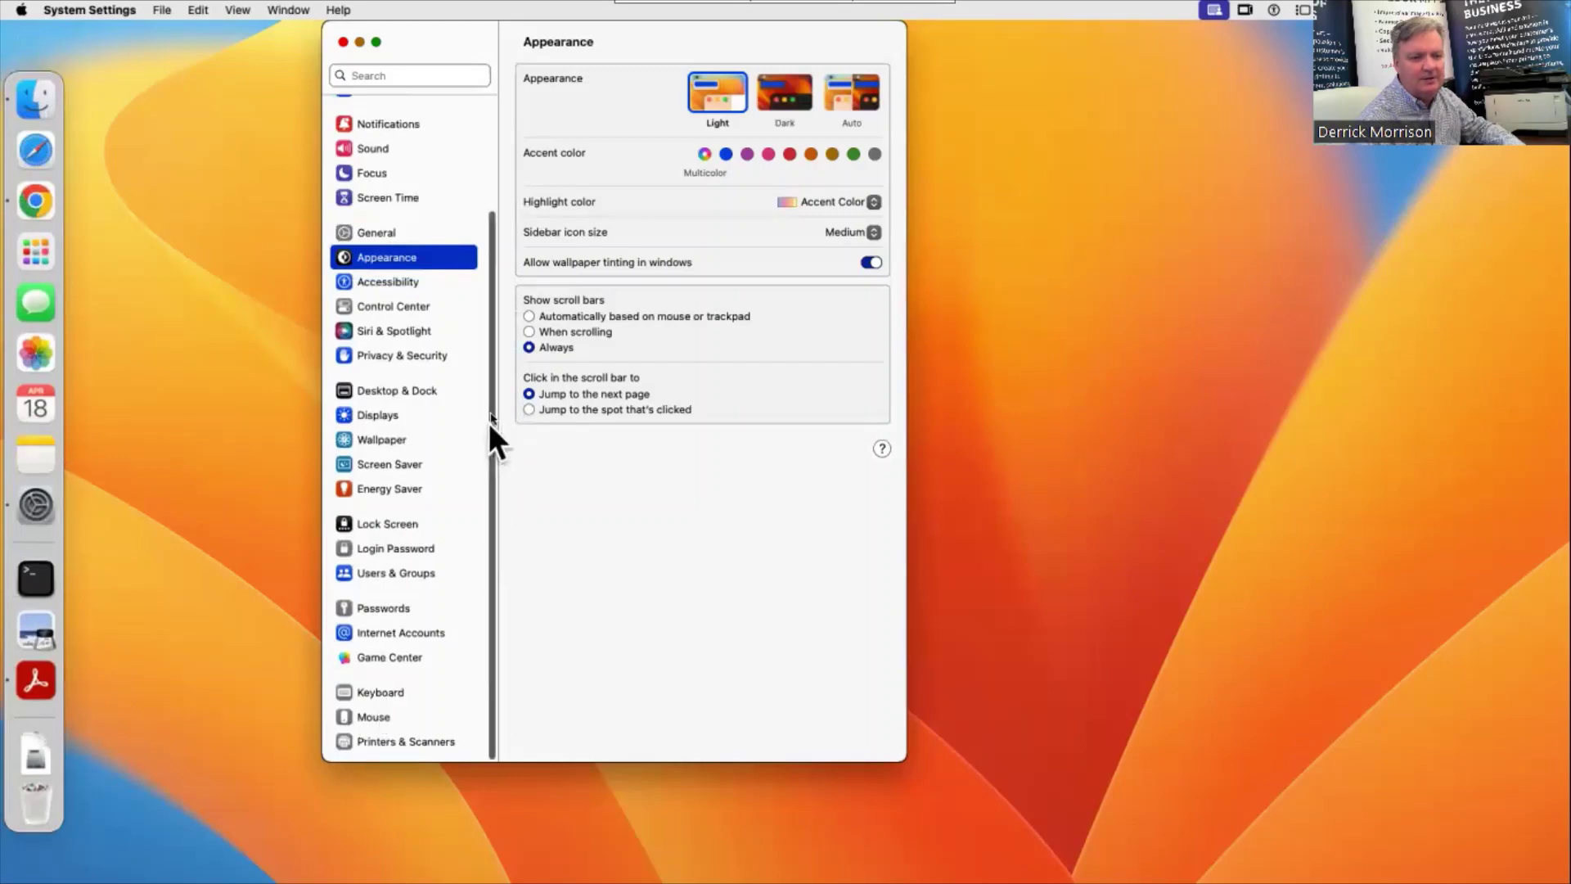
drag(488, 422, 496, 286)
click(353, 75)
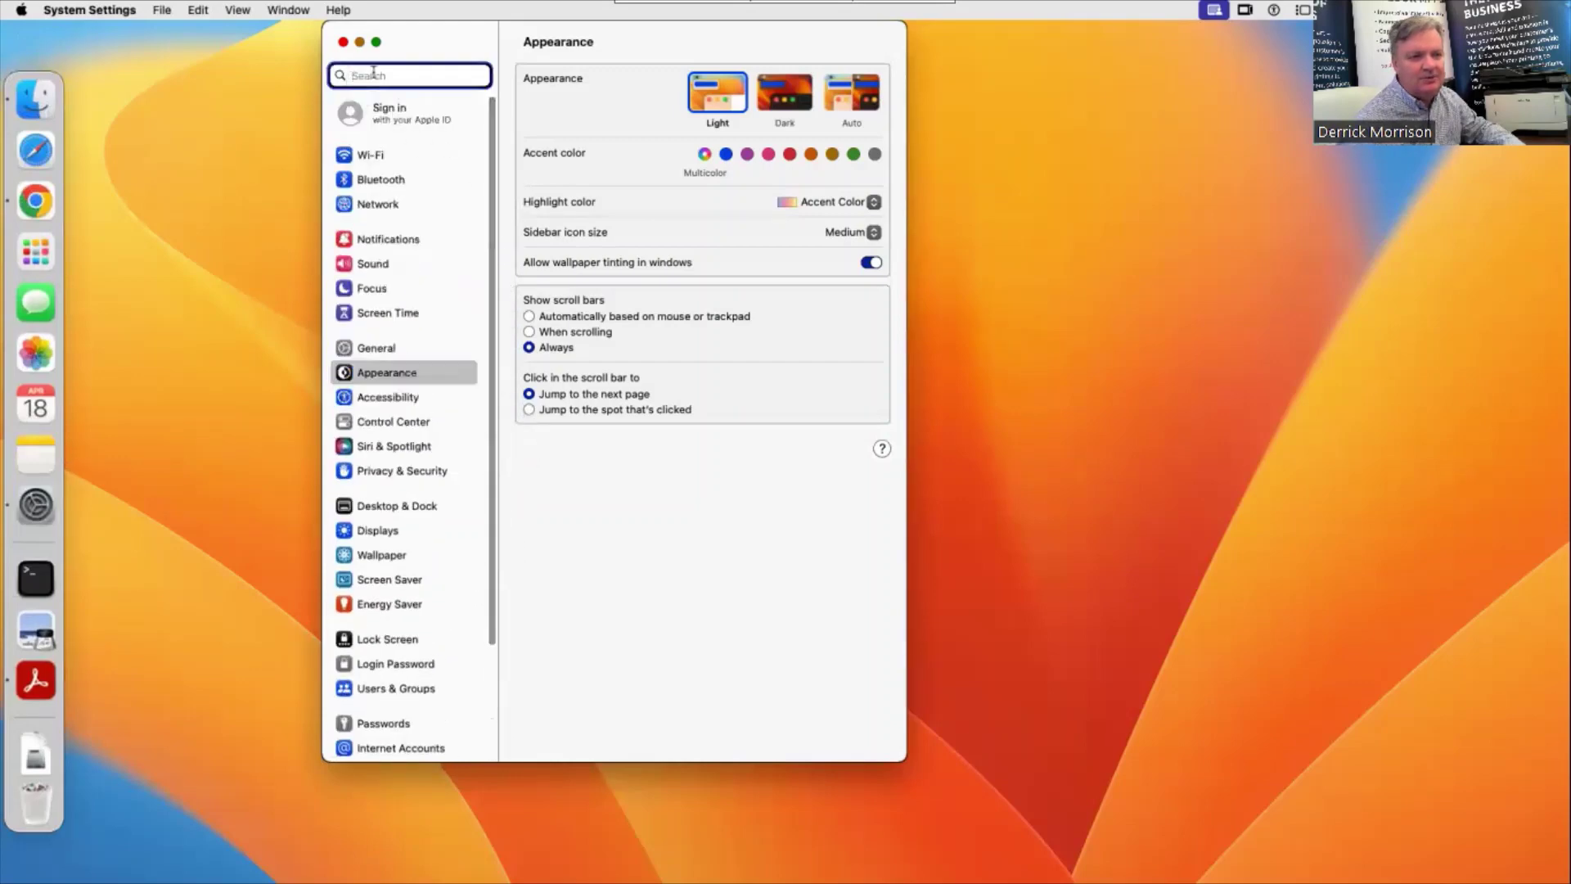
text(pr)
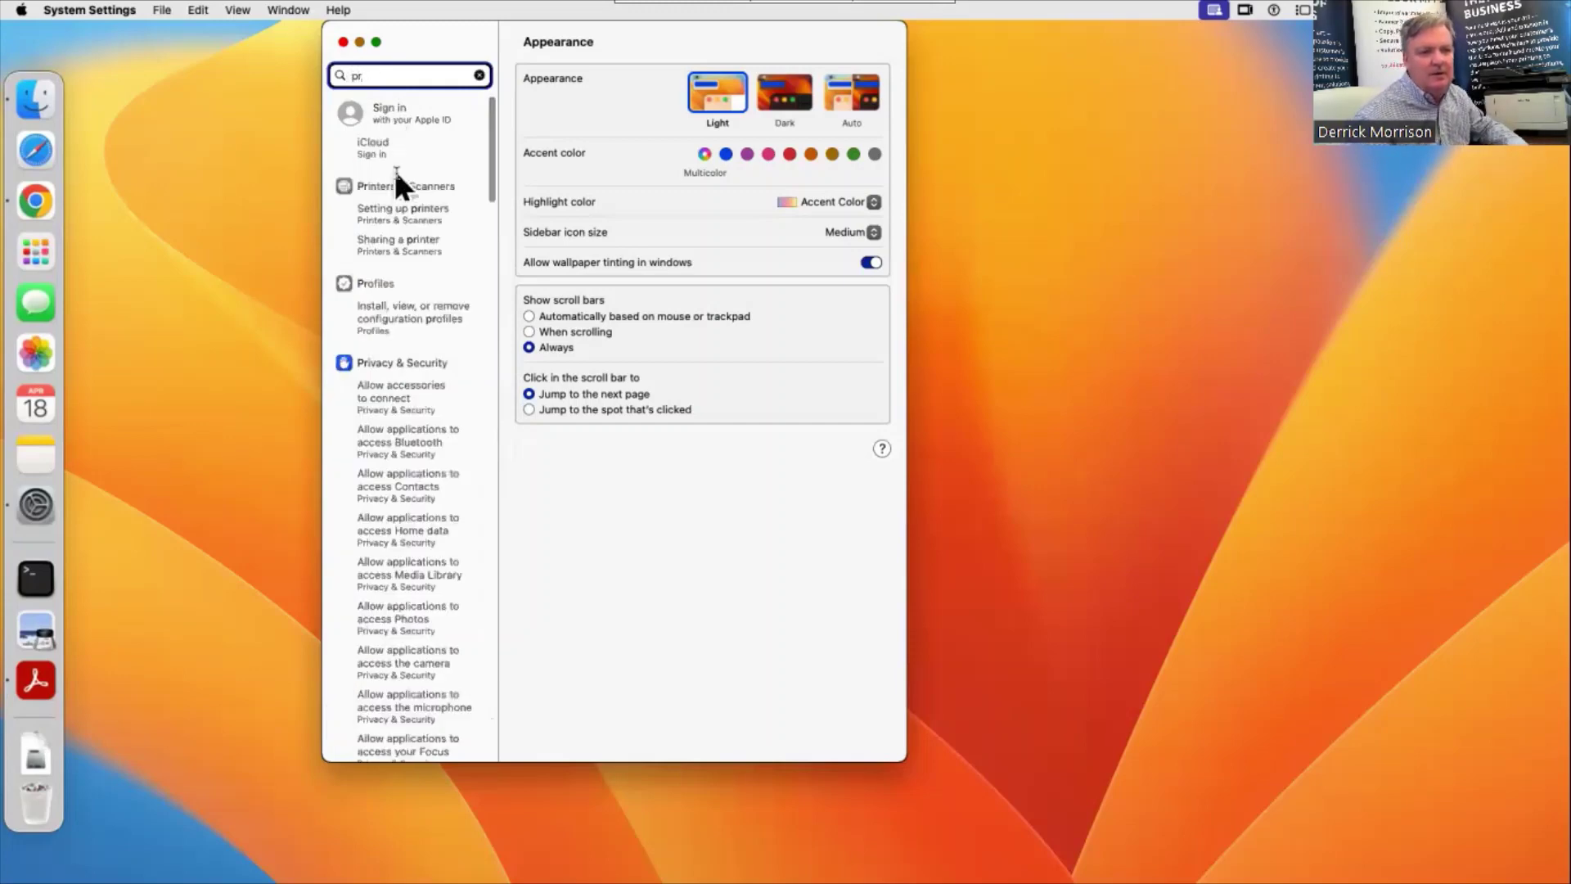
click(404, 184)
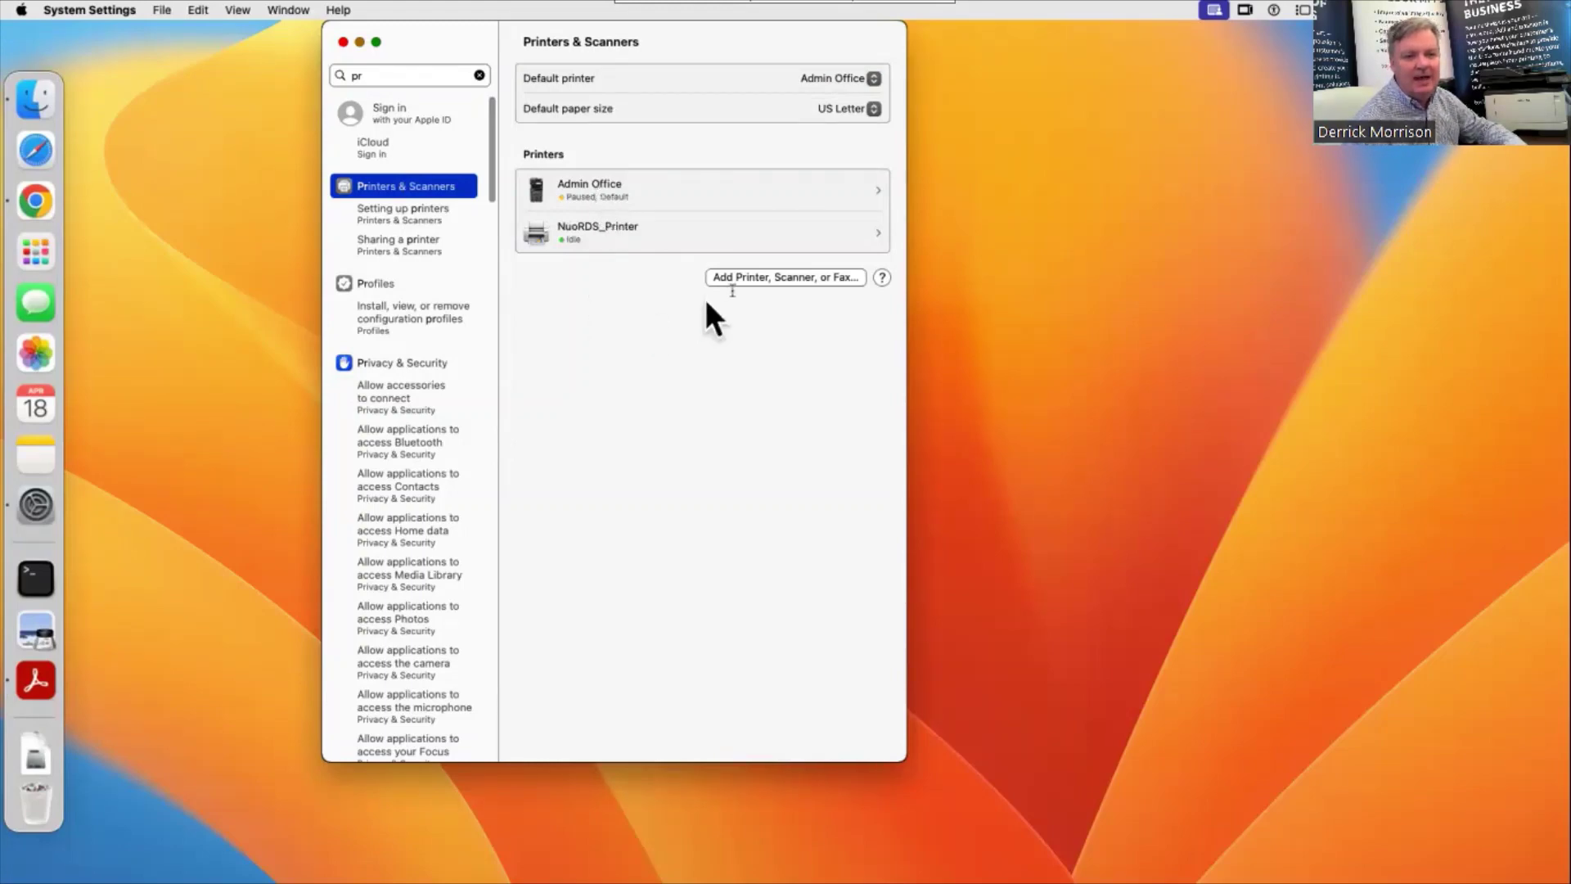
Start a new IP printer at address 192.168.2.39 using the LPD protocol.
click(757, 278)
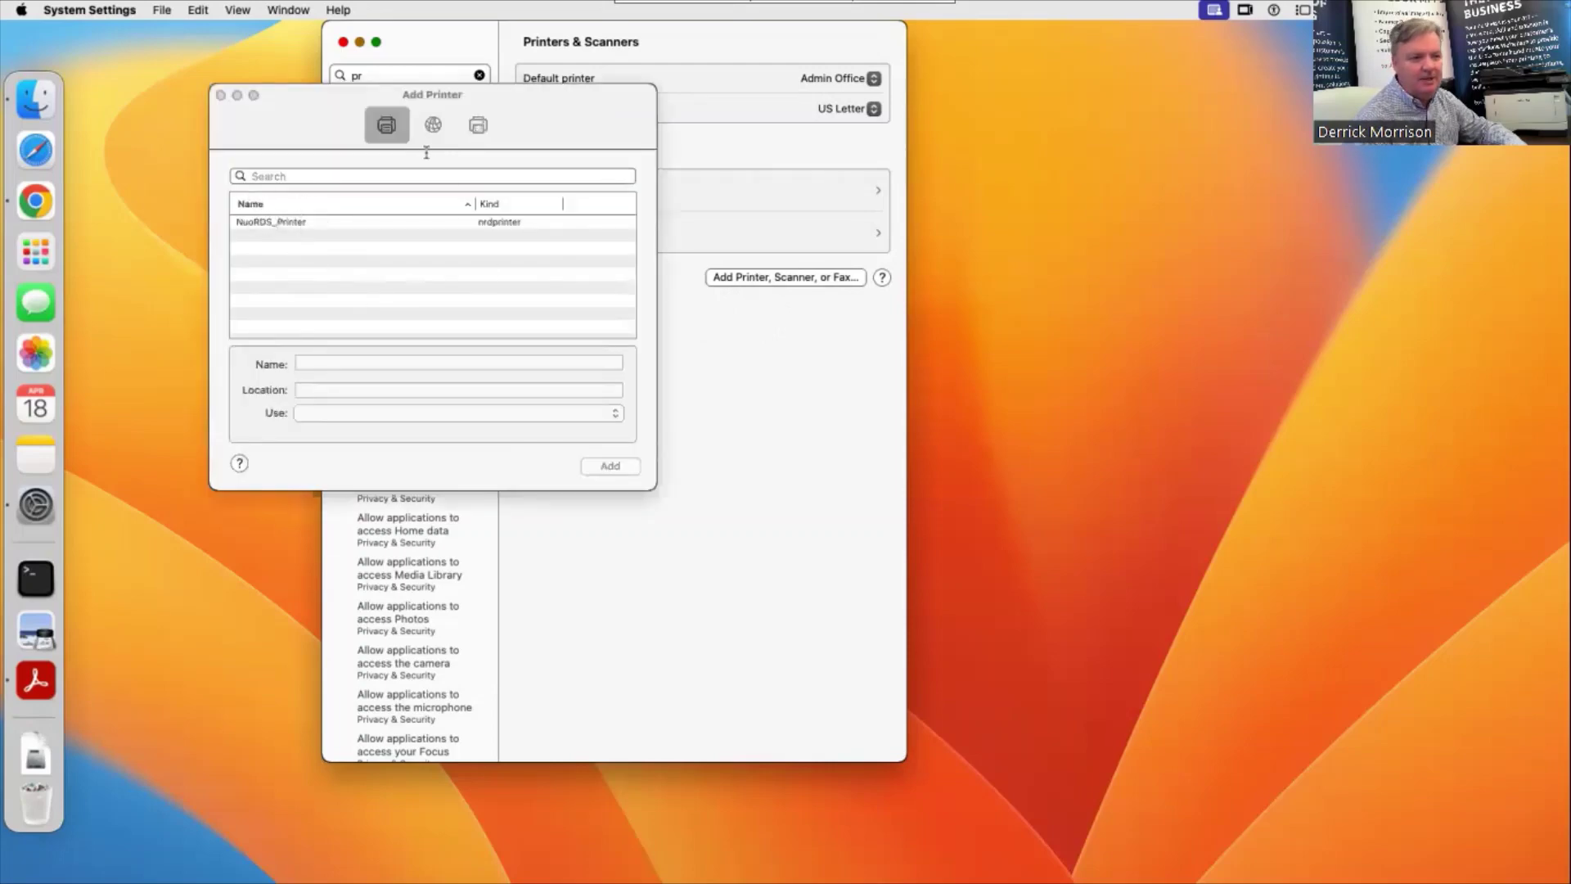
click(433, 129)
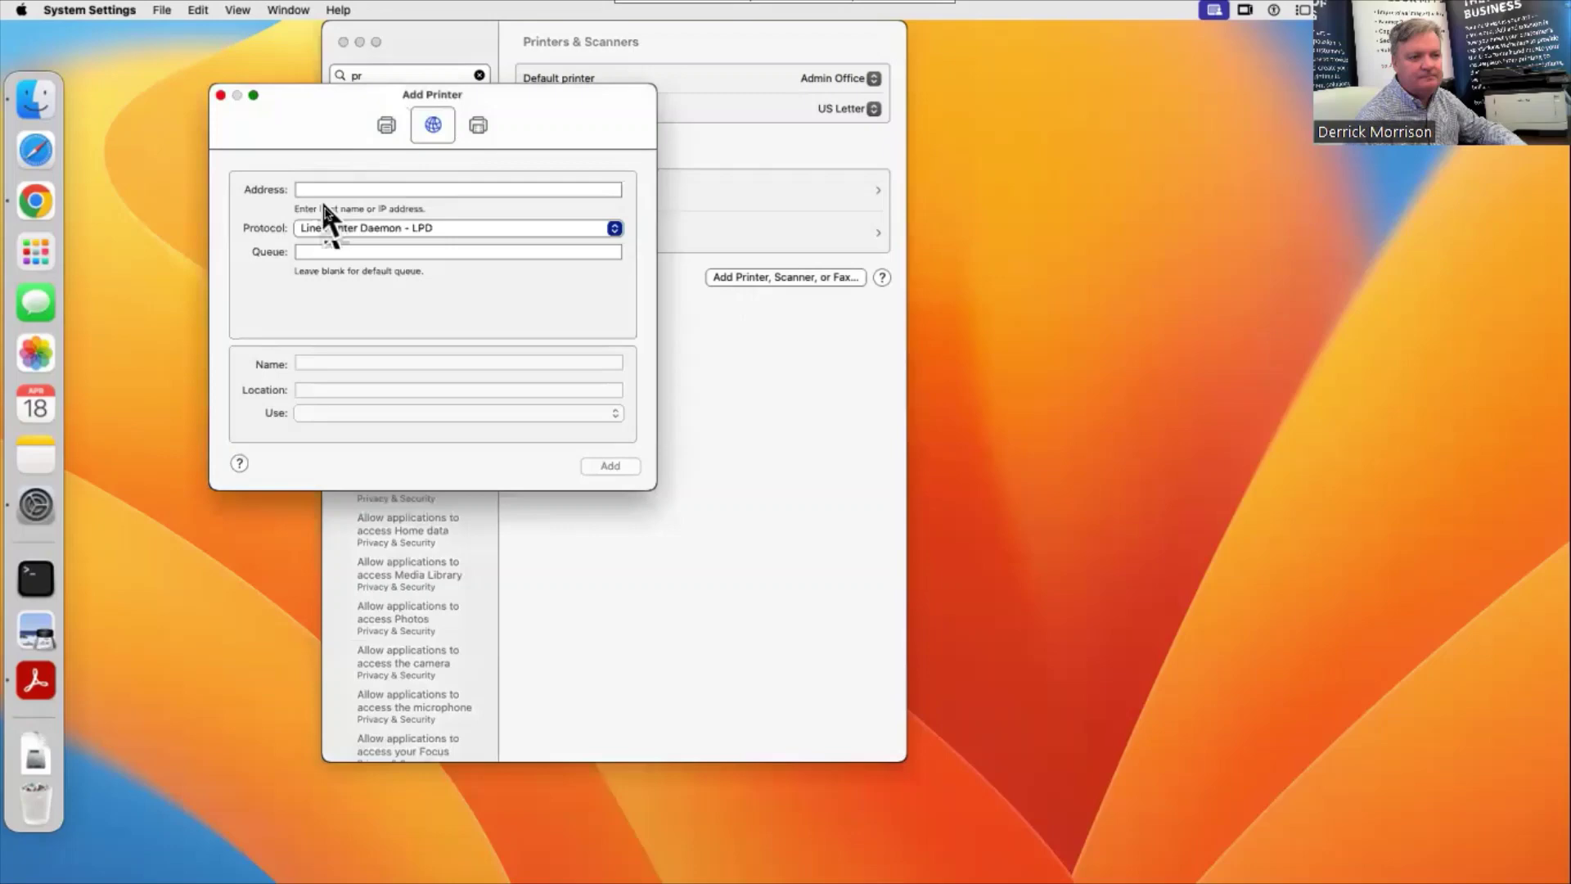
click(329, 191)
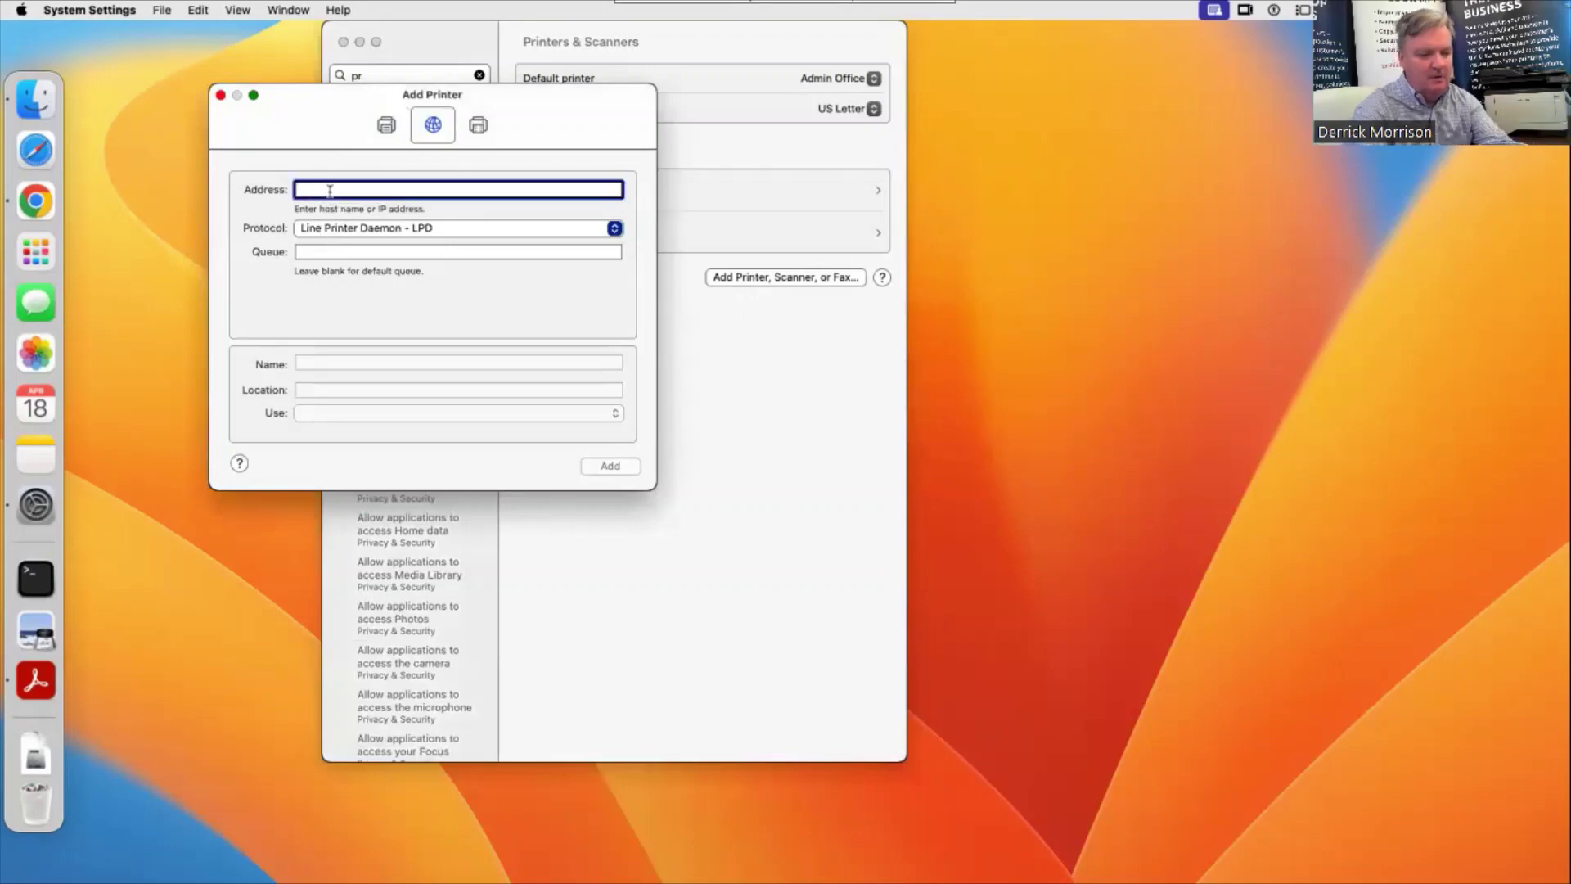
text(192.1)
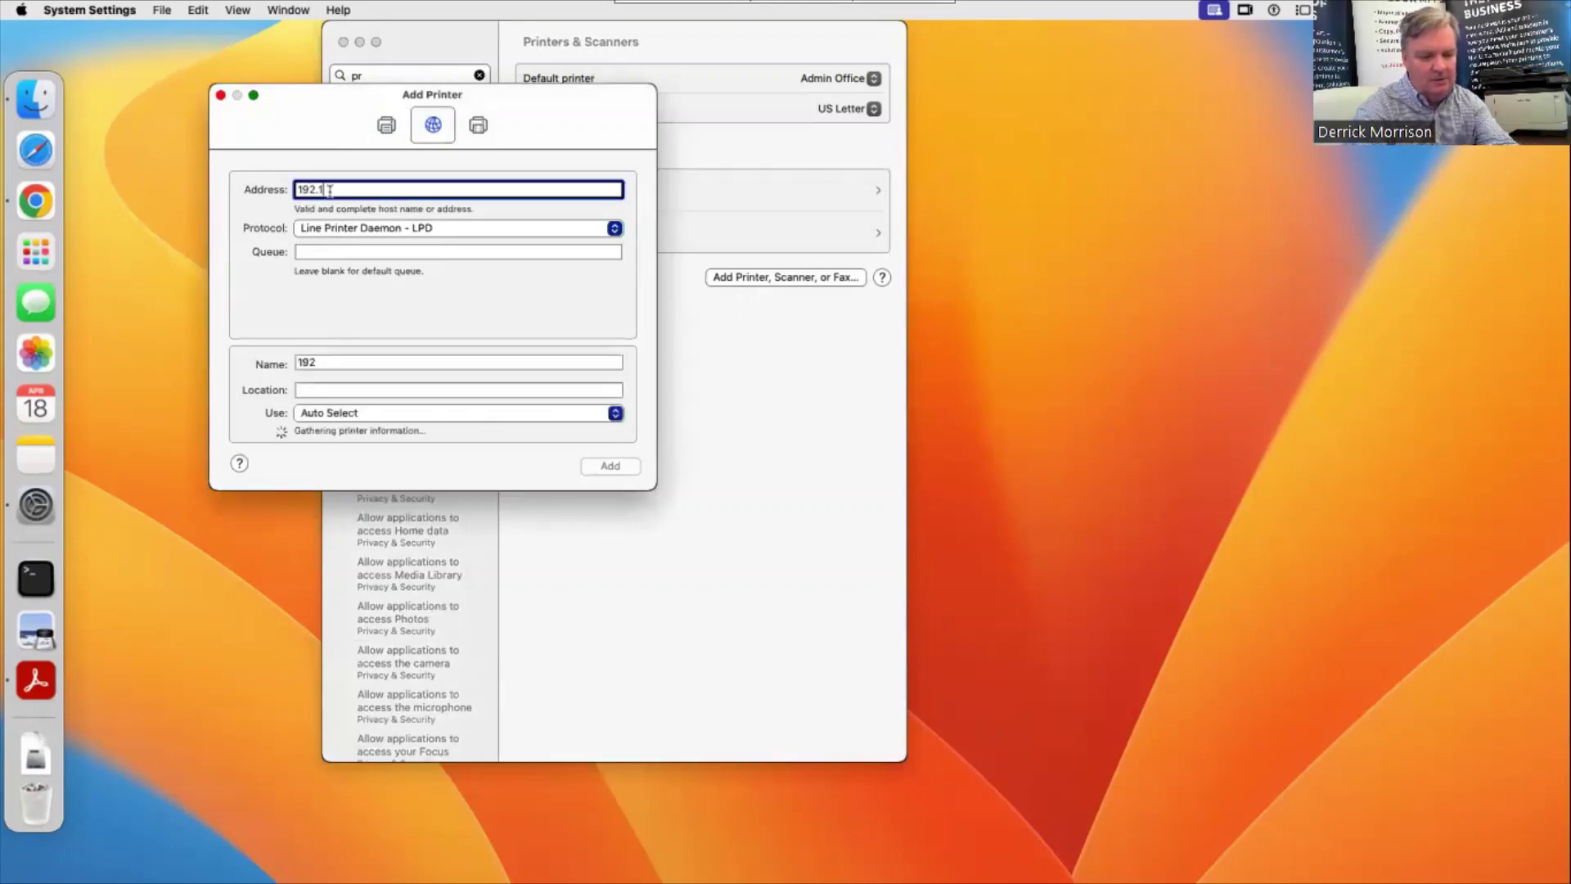
text(68)
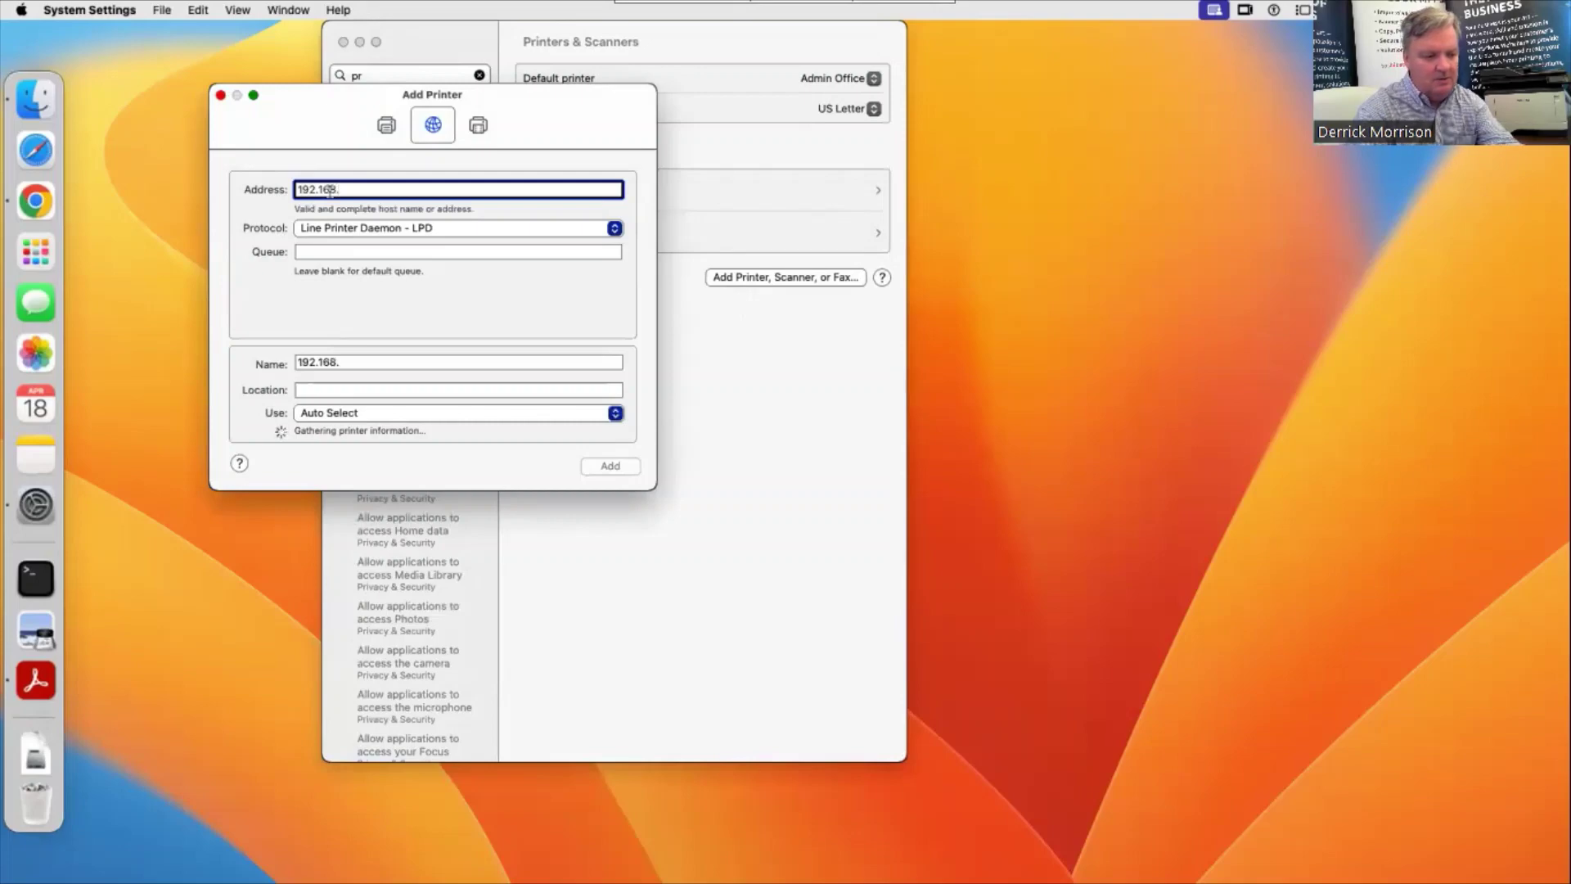
text(.2.39)
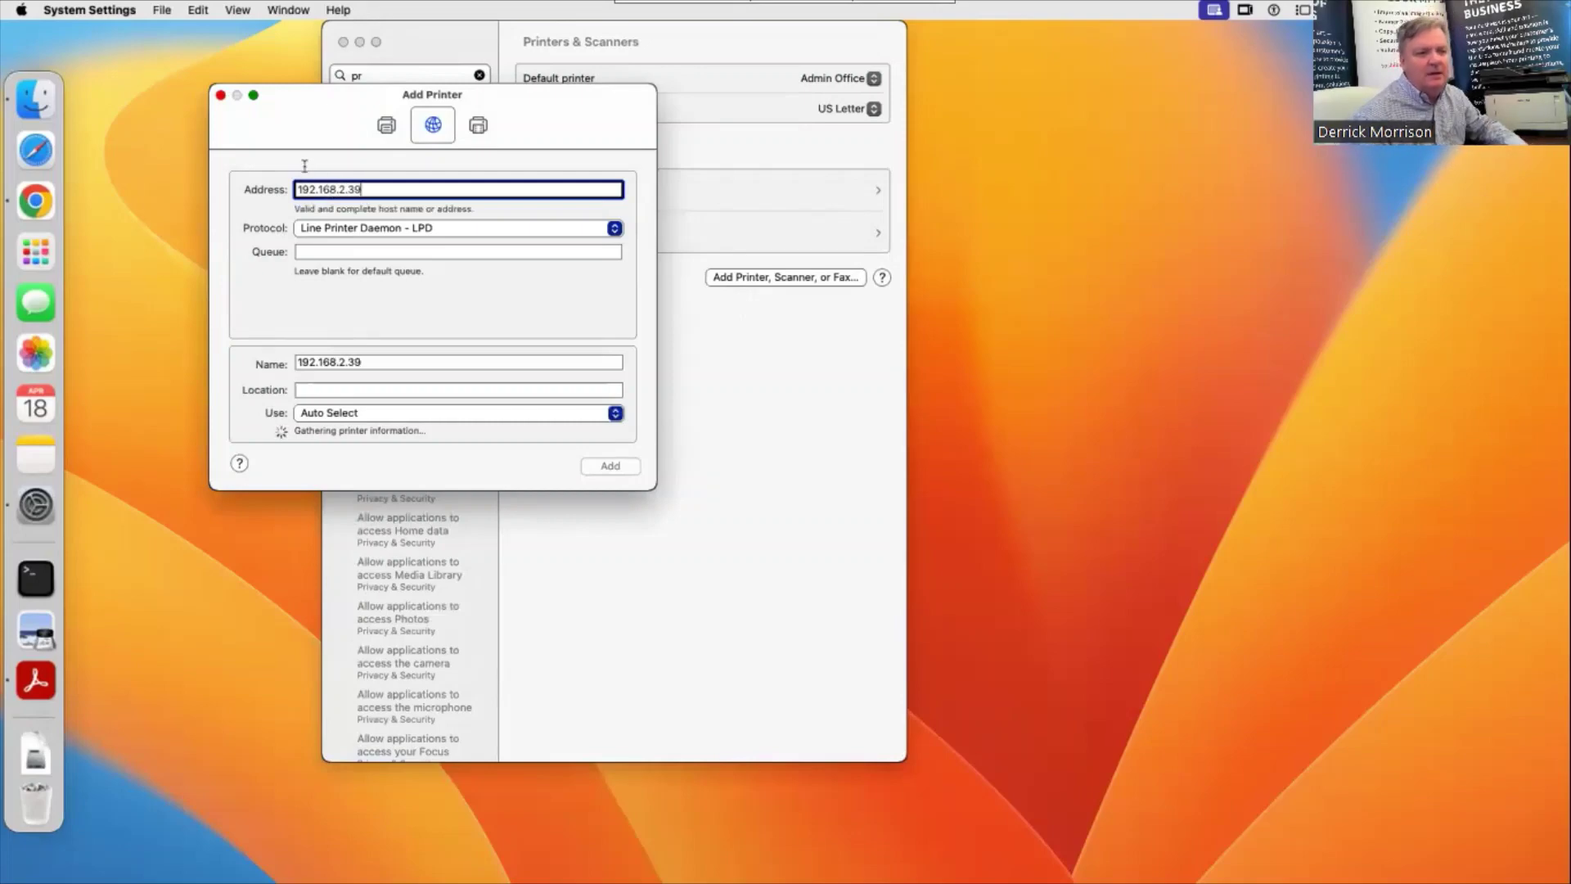
click(615, 228)
click(616, 228)
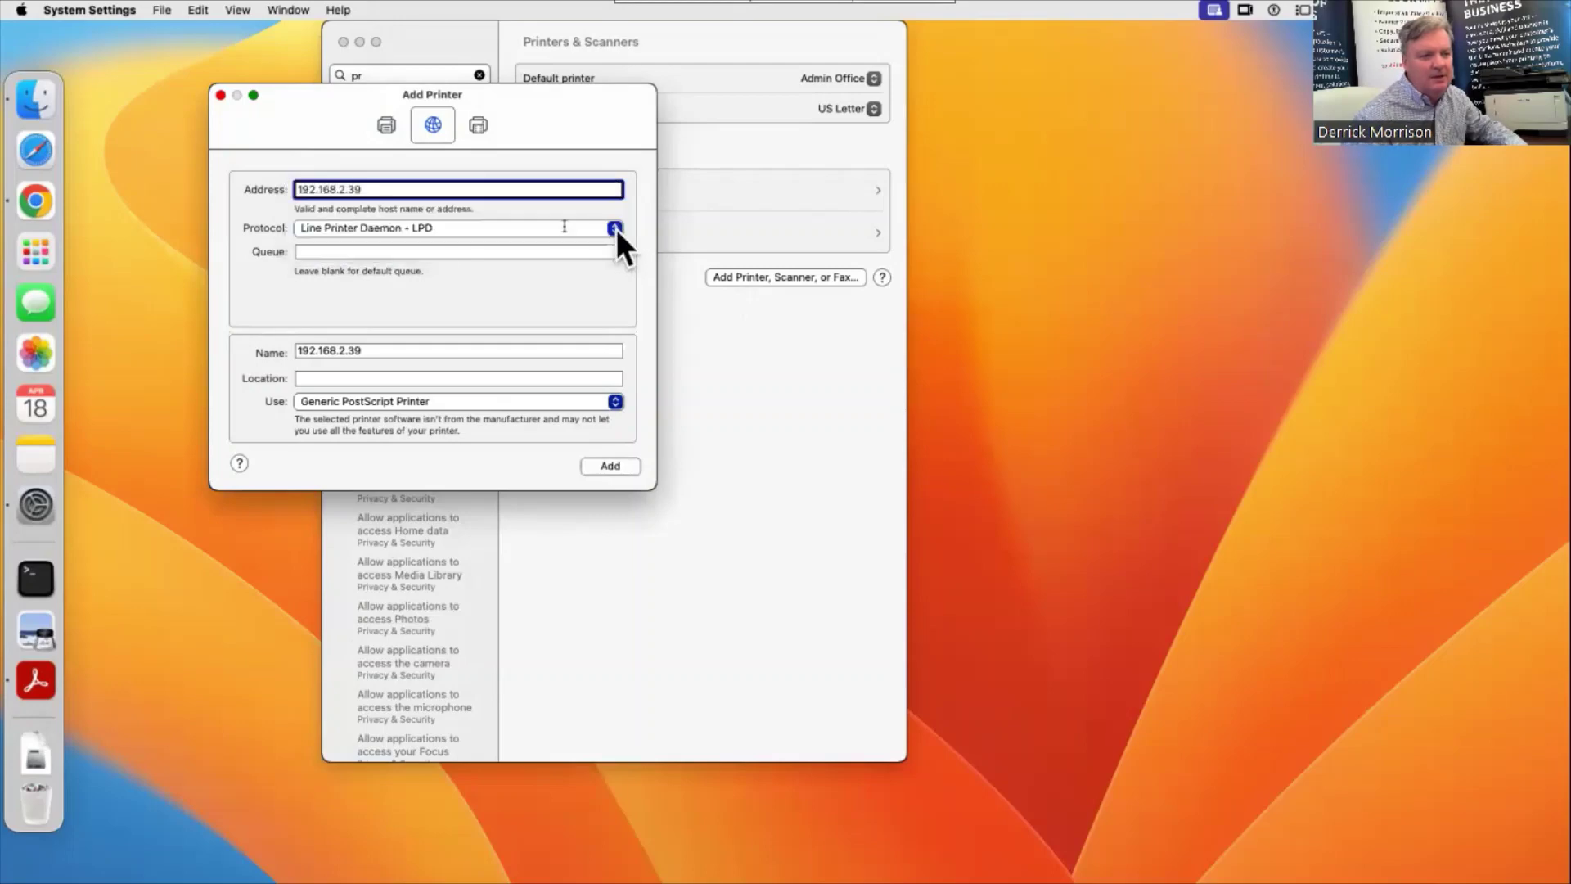
Set the queue to print, name Toshiba e478s and location Shipping.
click(319, 249)
text(print)
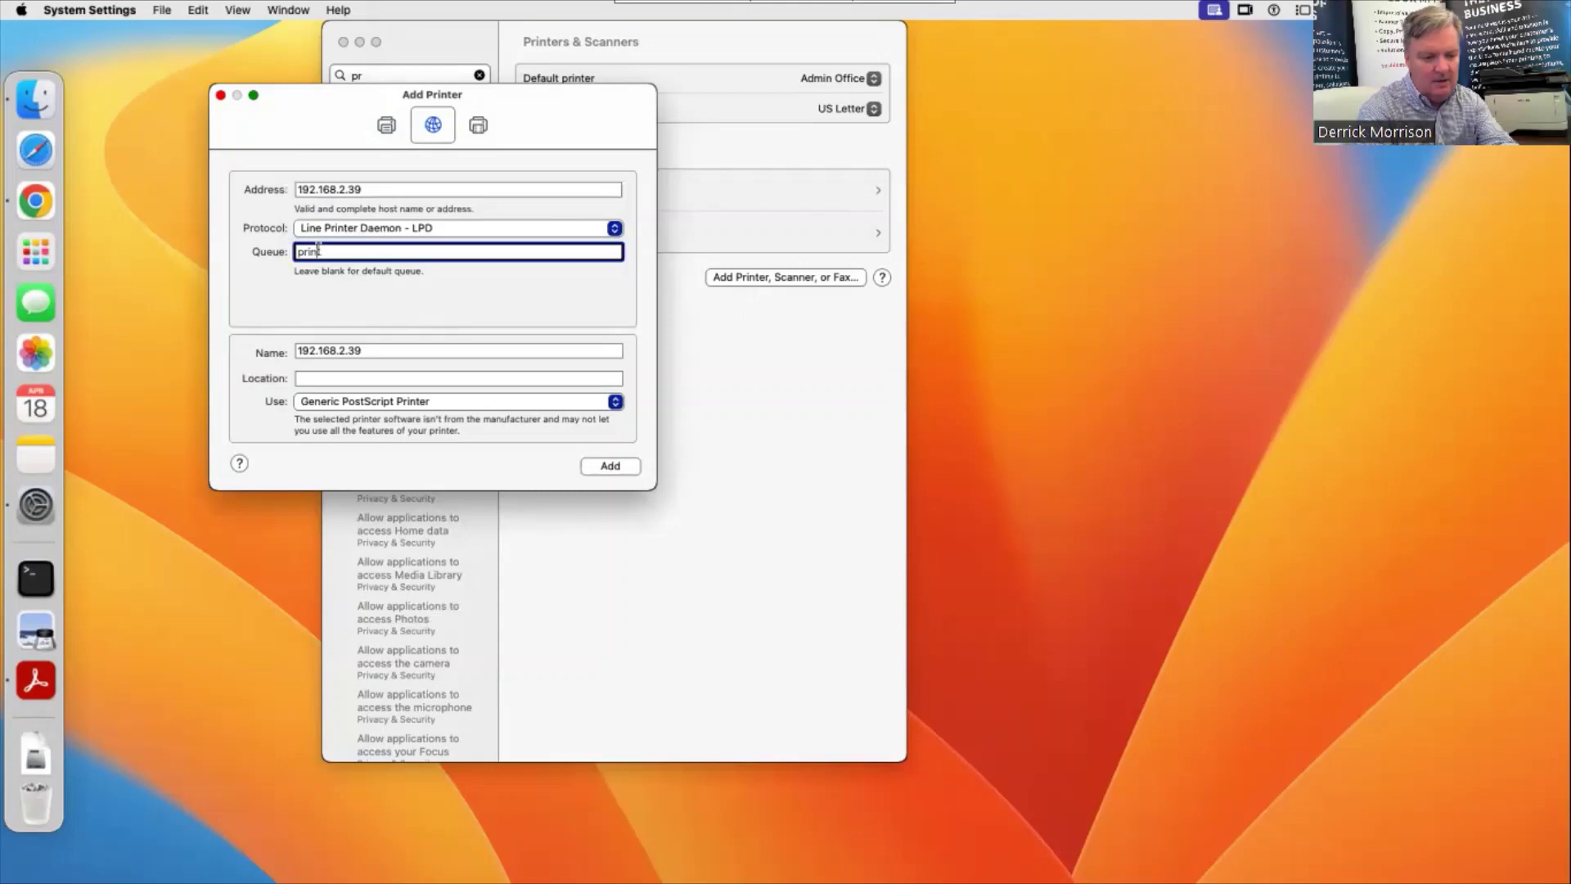
click(372, 351)
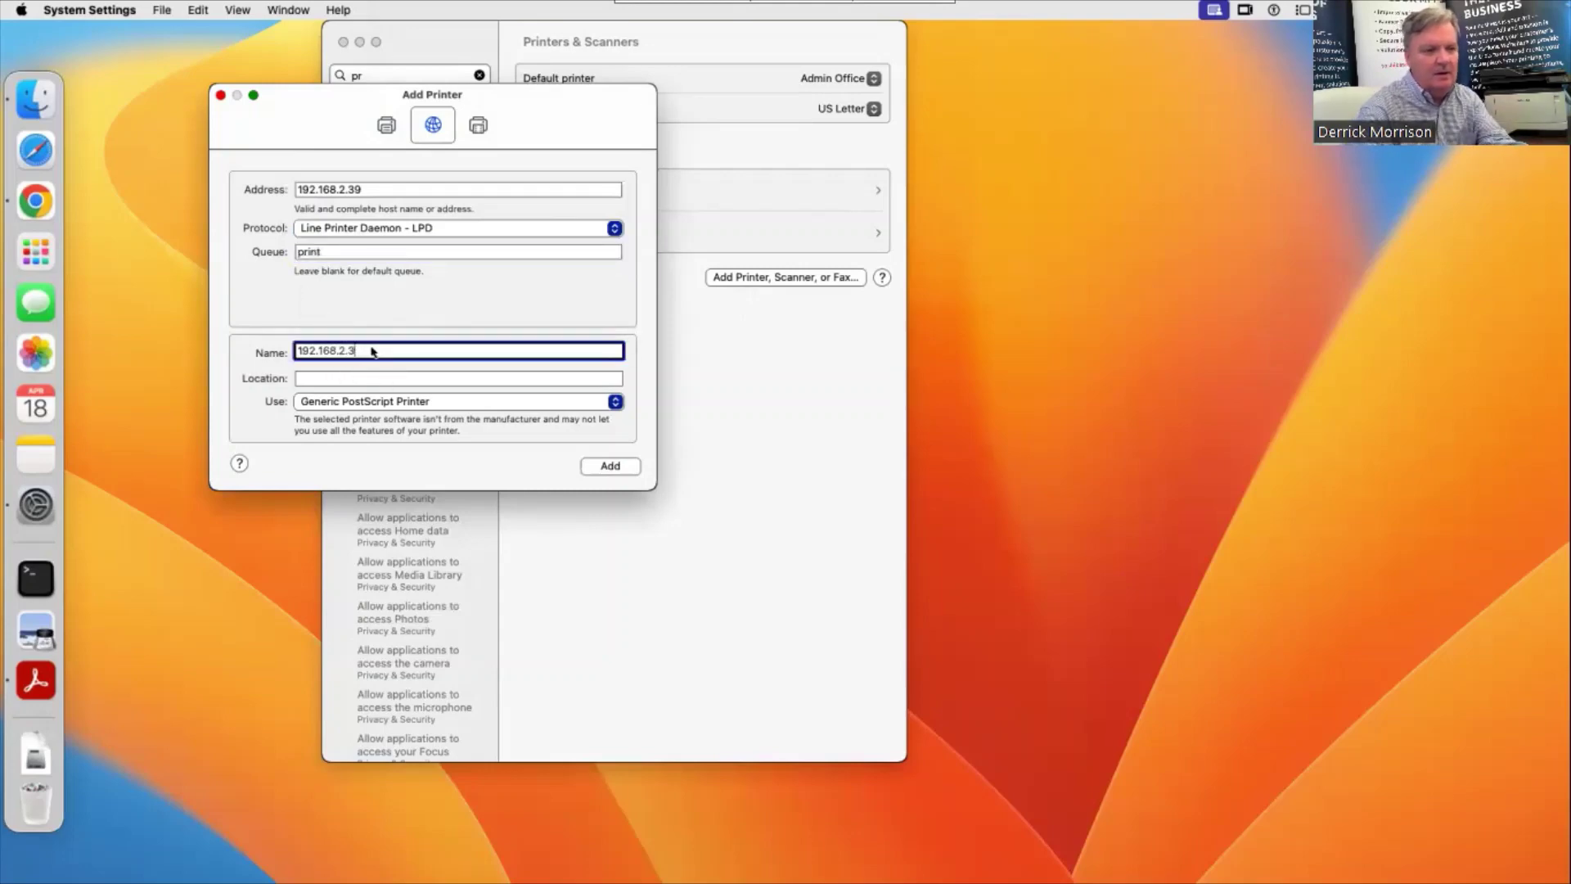
key(BackSpace)
text(Toshiba e)
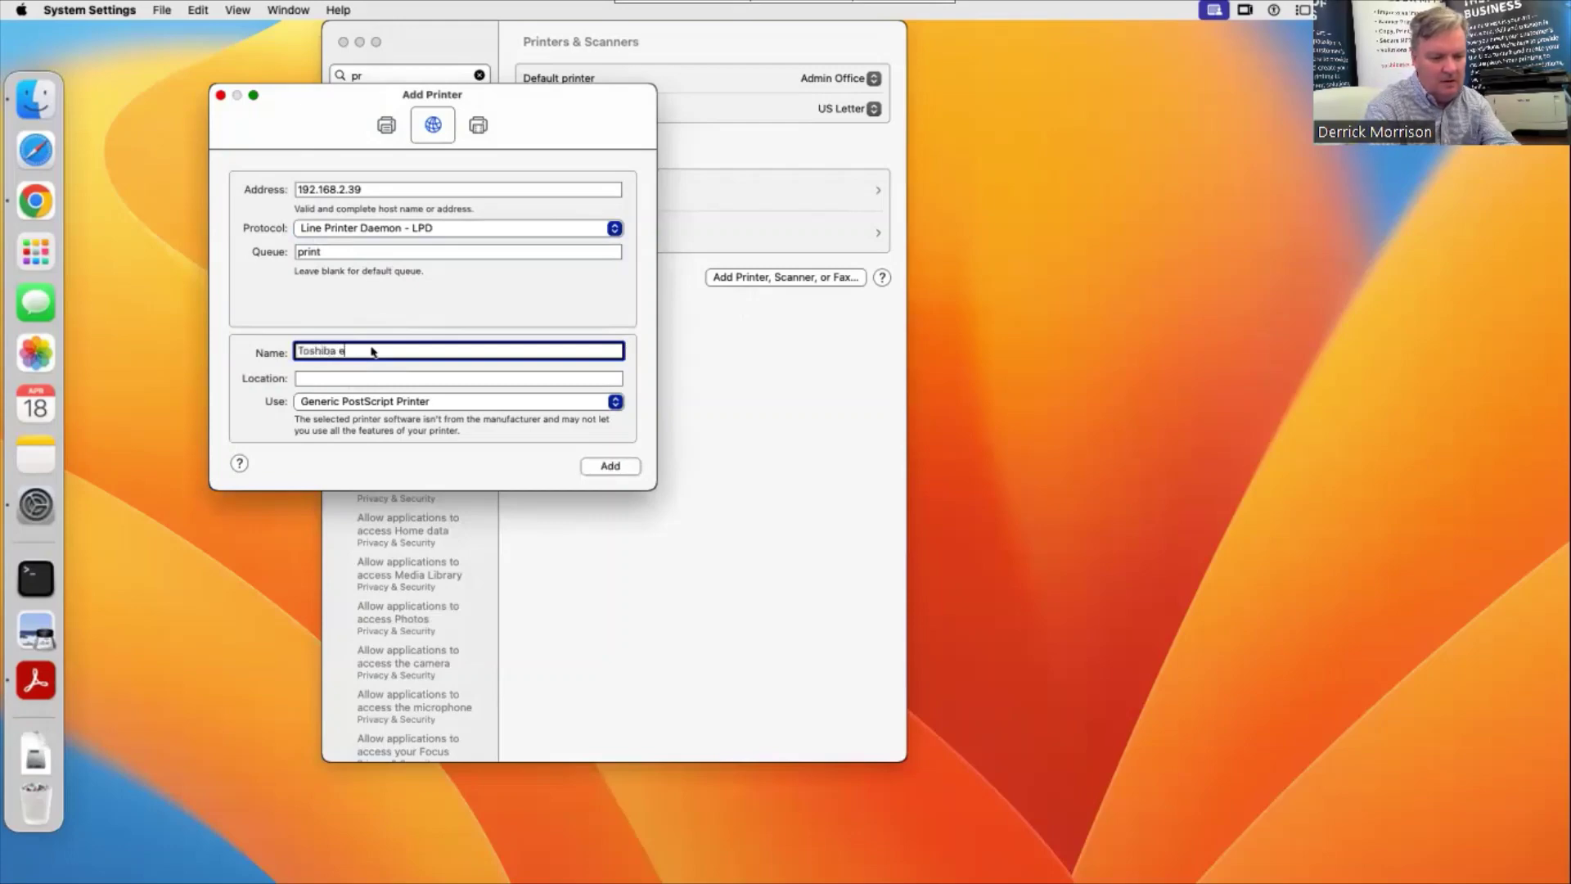
text(s)
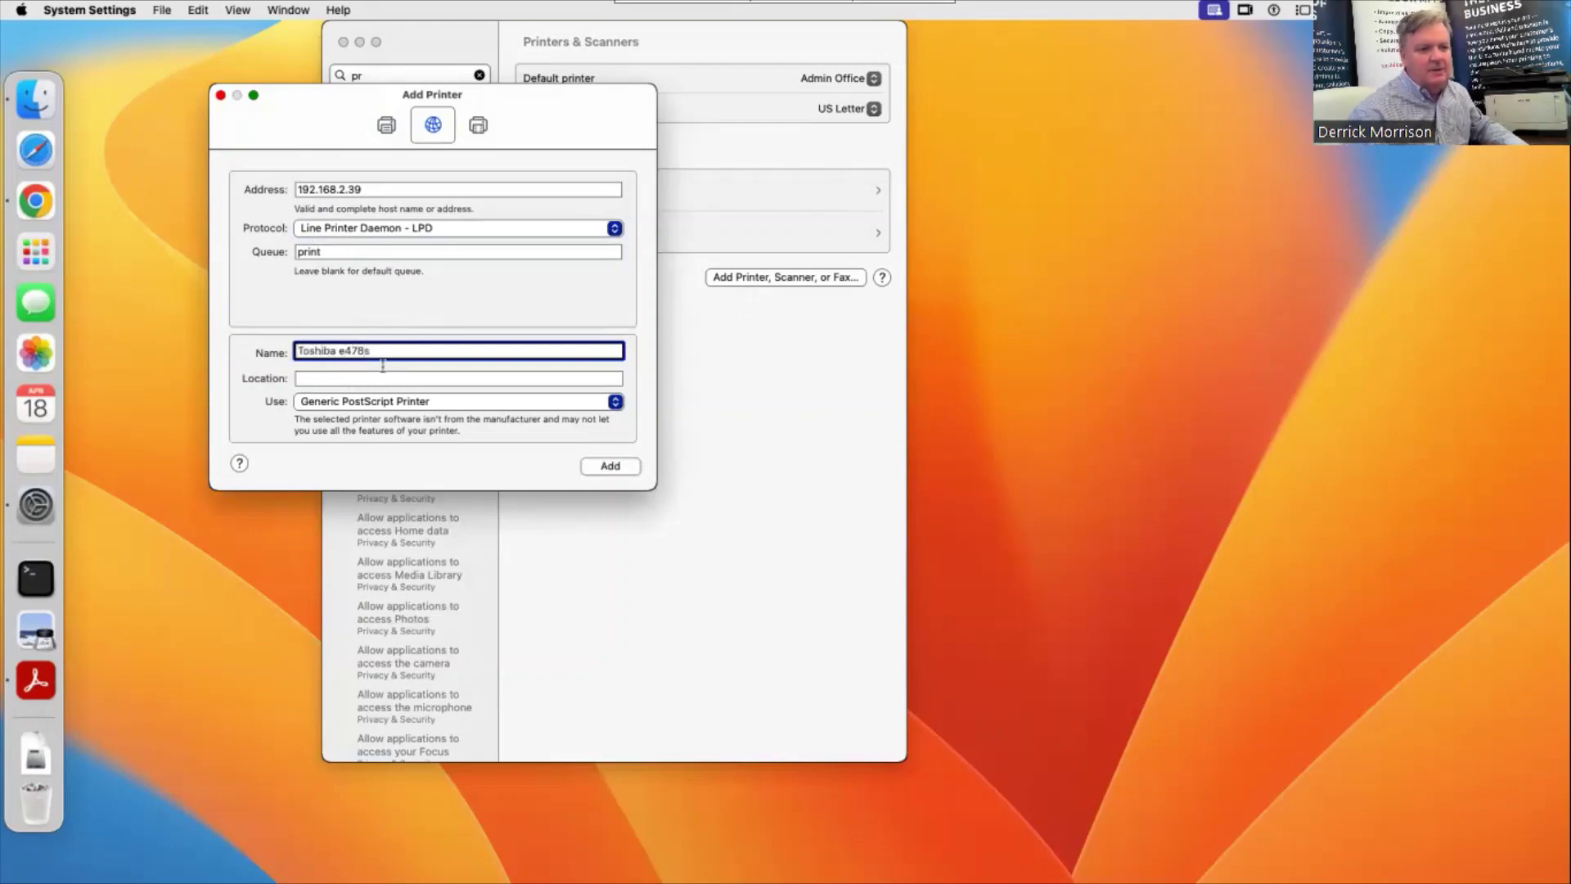
click(369, 377)
text(Shippin)
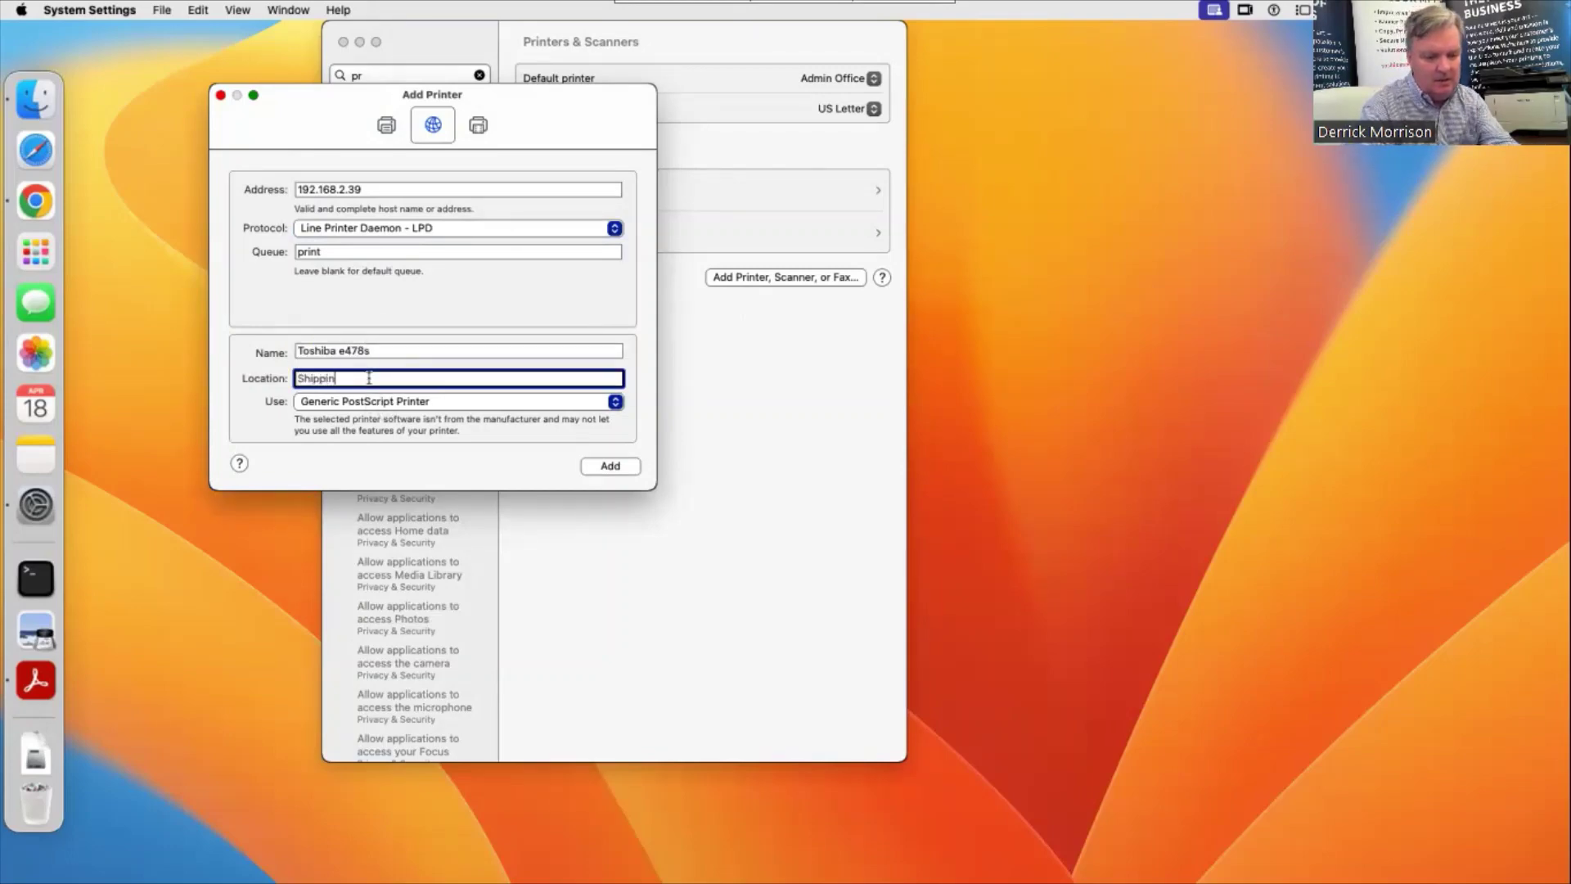
text(g)
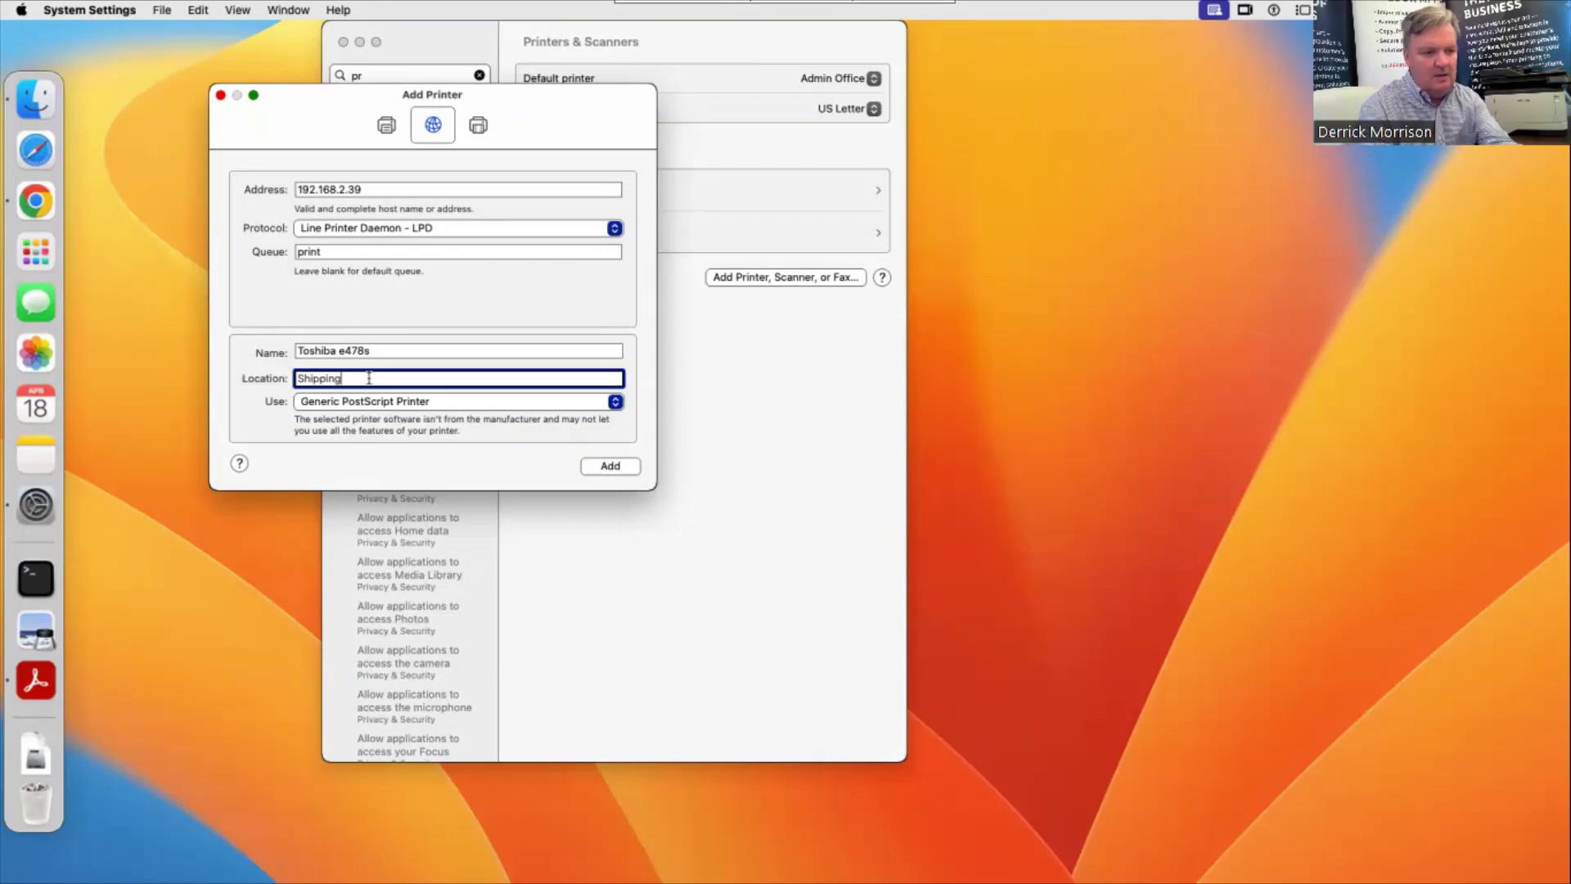
click(619, 400)
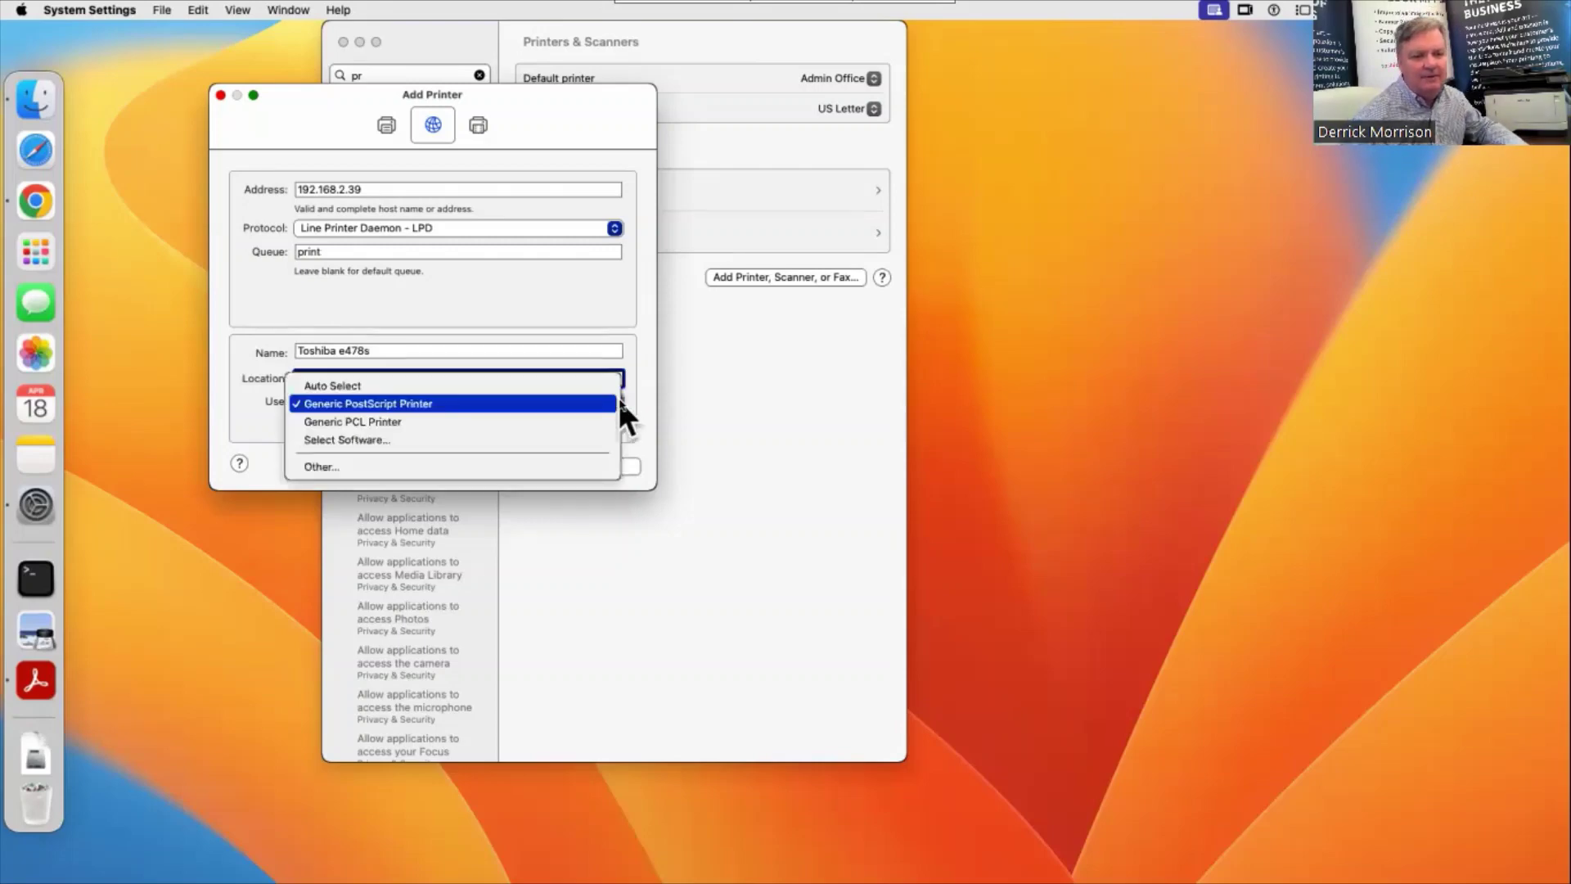
Choose Generic Universal Mono from the full Printer Software list as the driver.
click(497, 439)
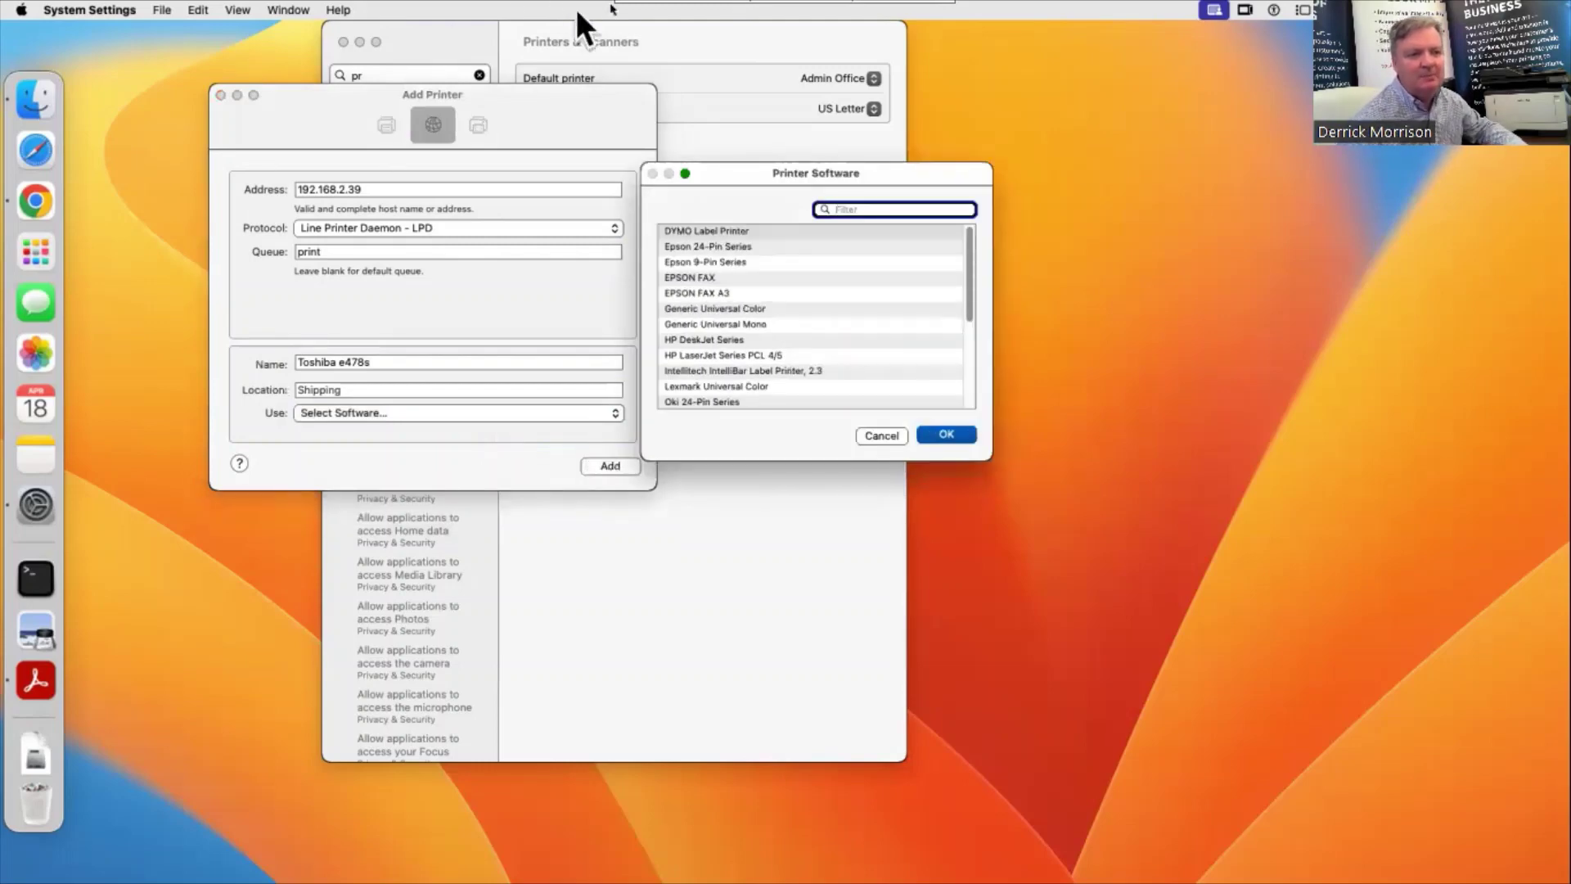
click(664, 21)
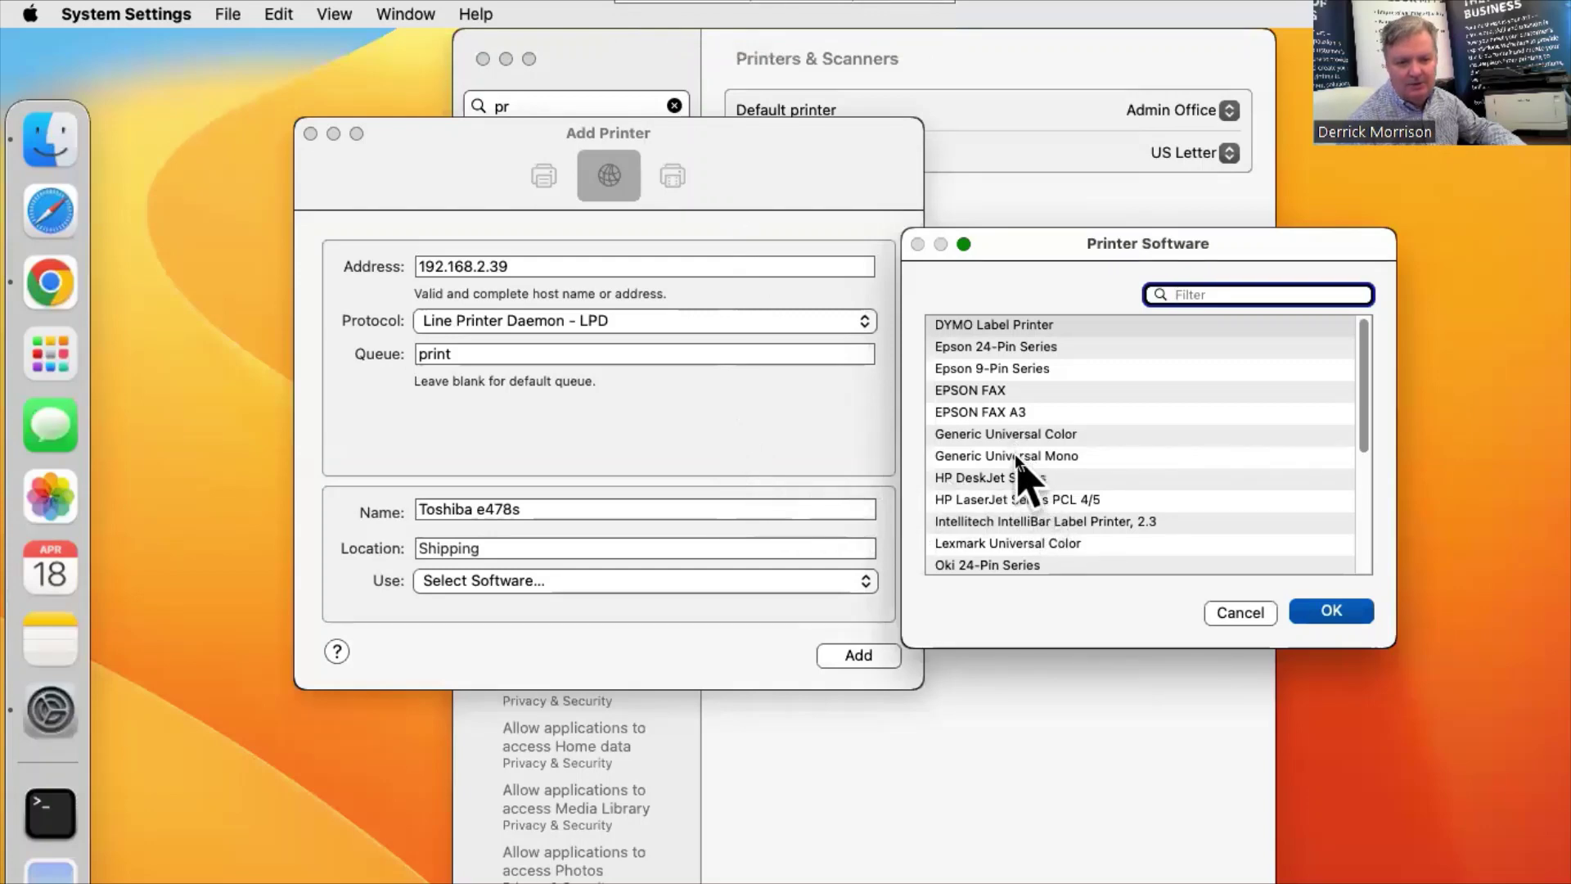
click(1014, 455)
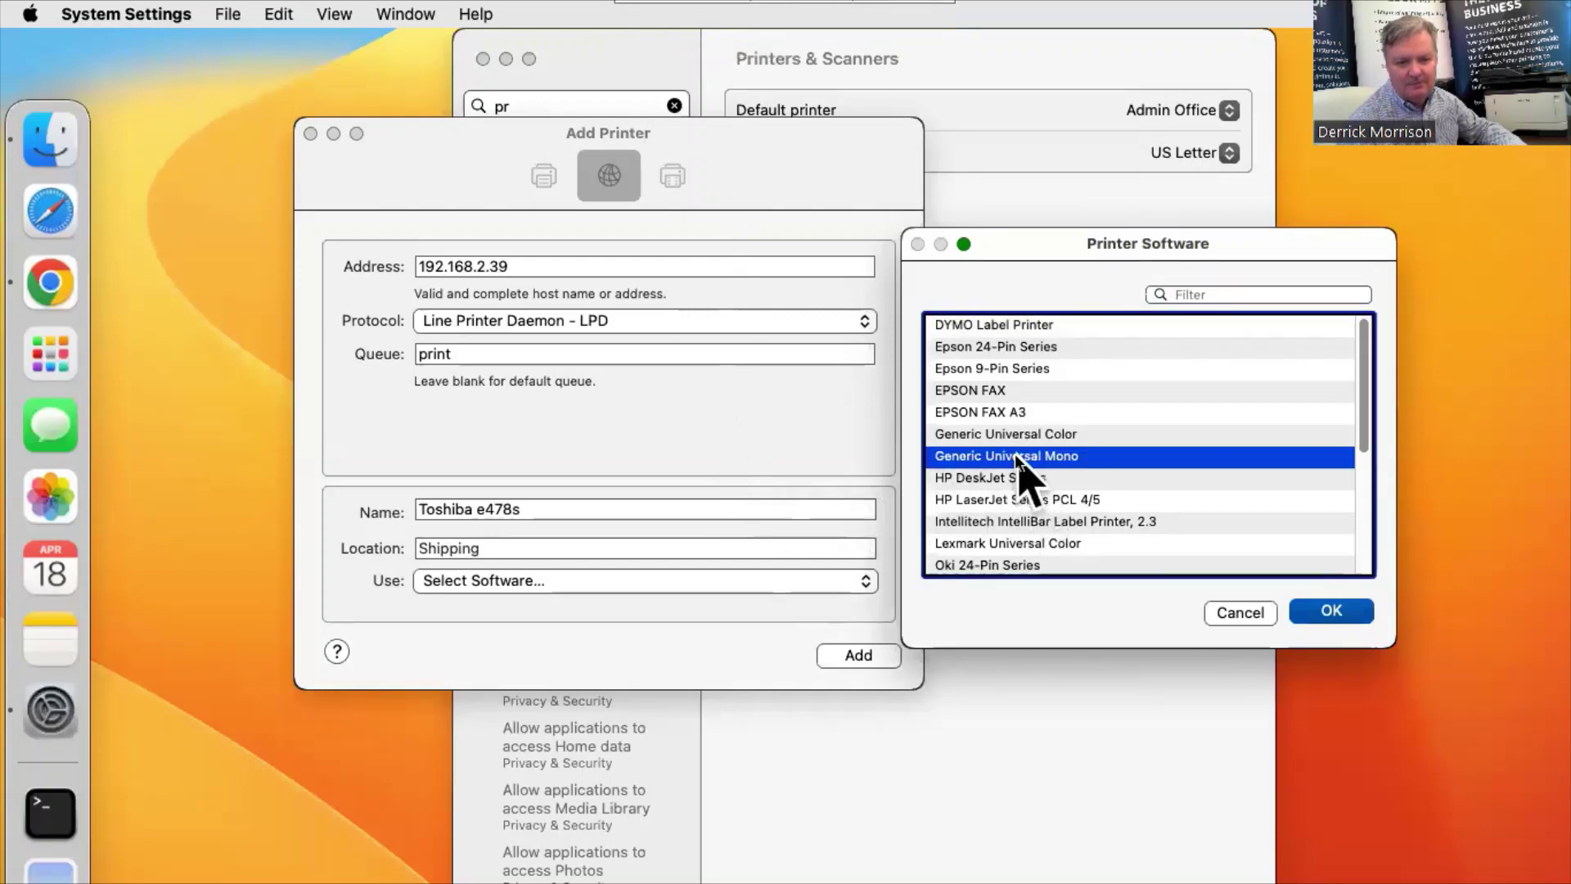
click(1331, 611)
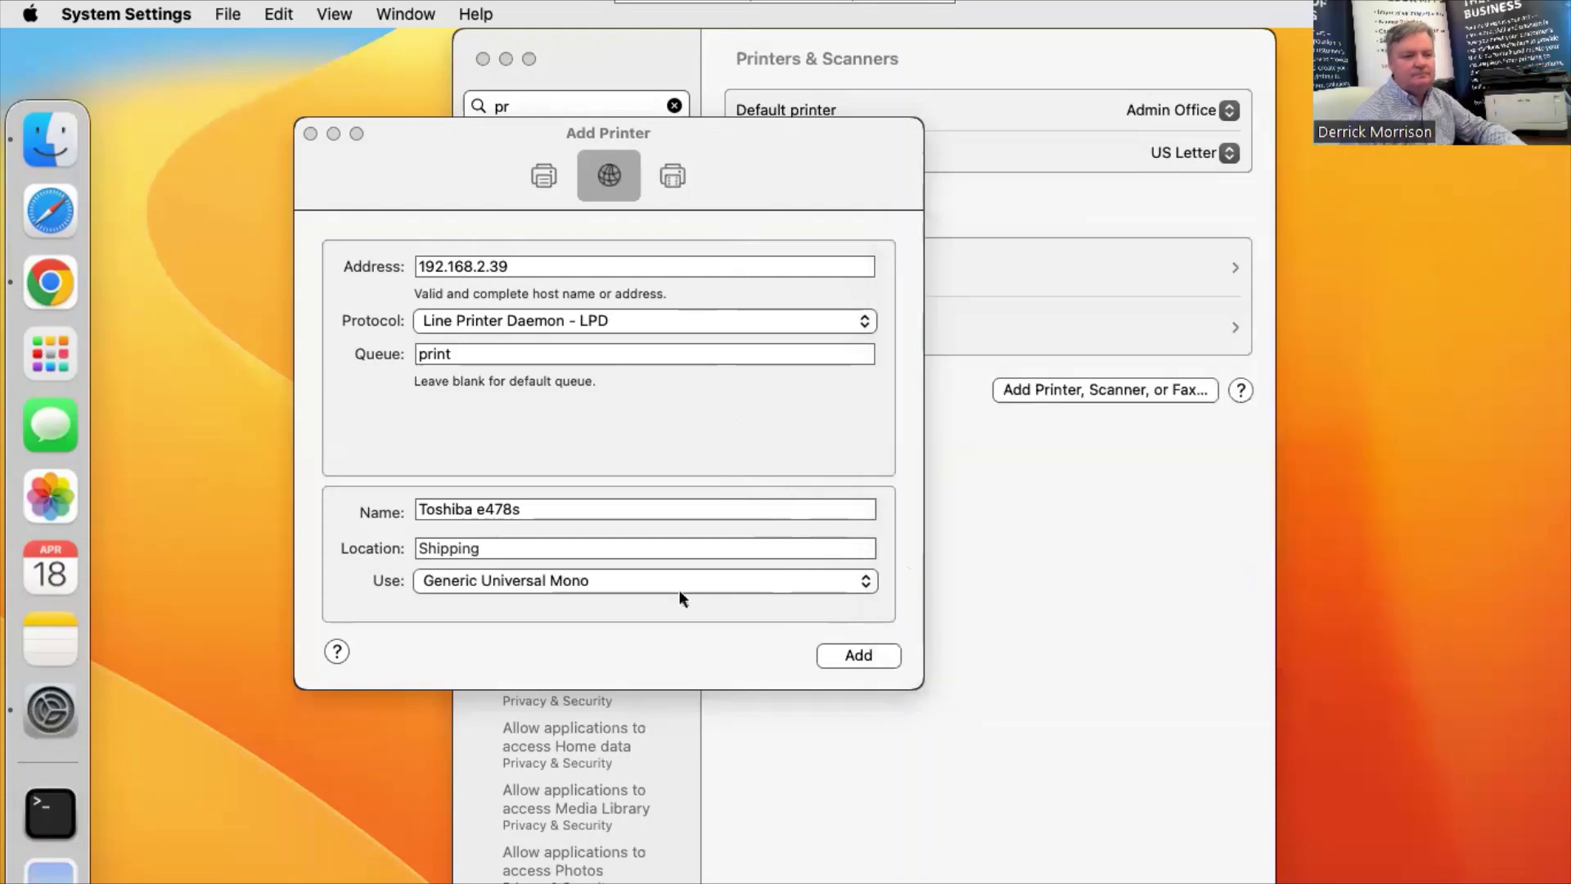
Add the printer, continuing past the 'Unable to communicate' warning.
click(859, 655)
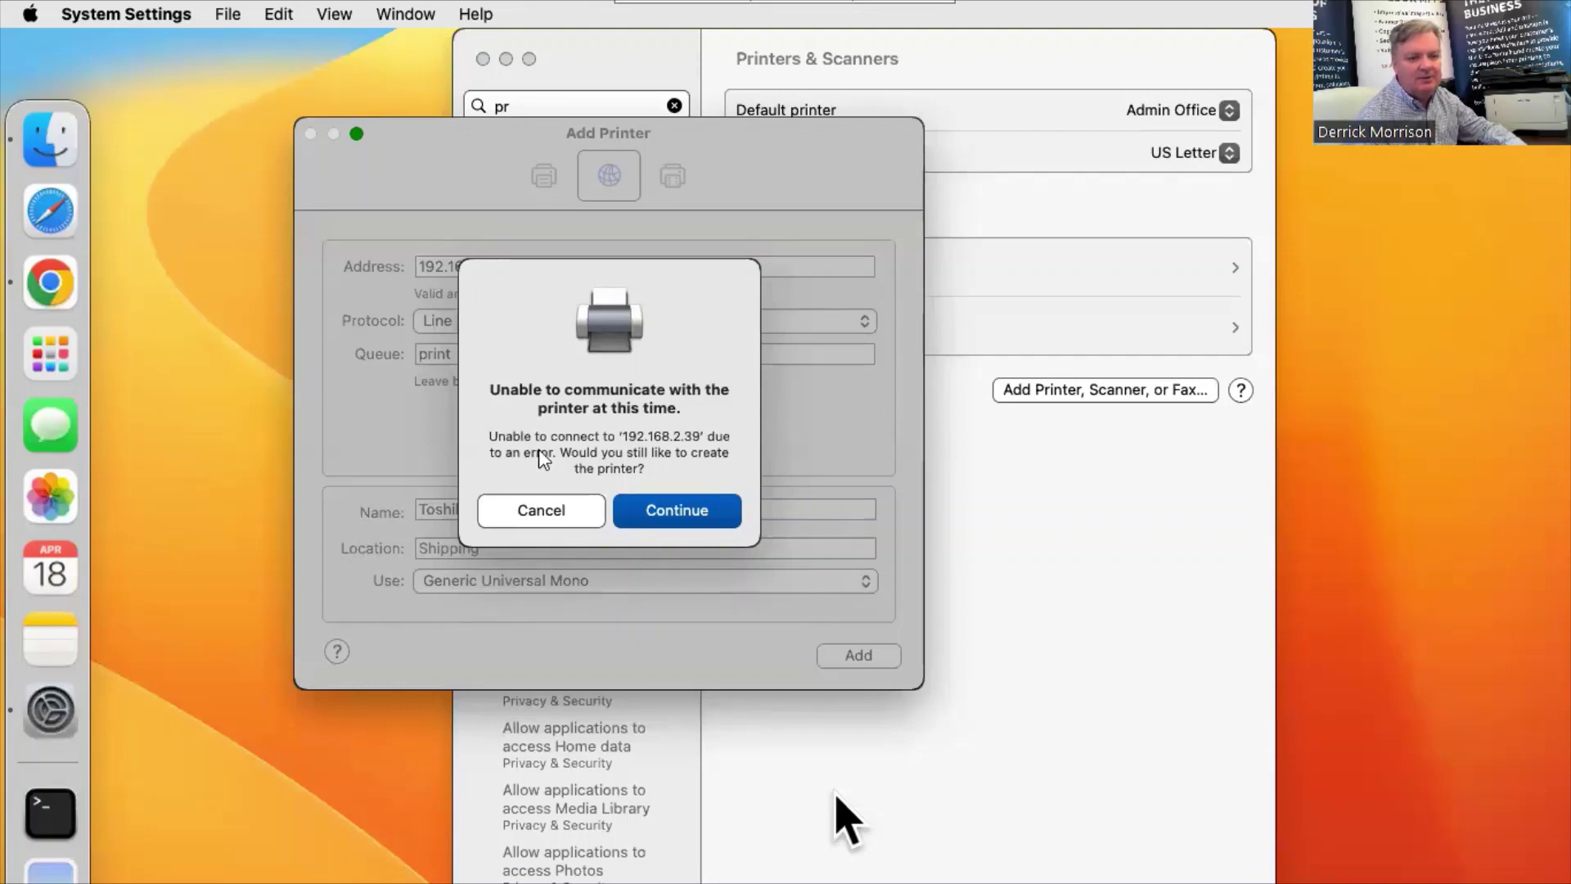
click(684, 509)
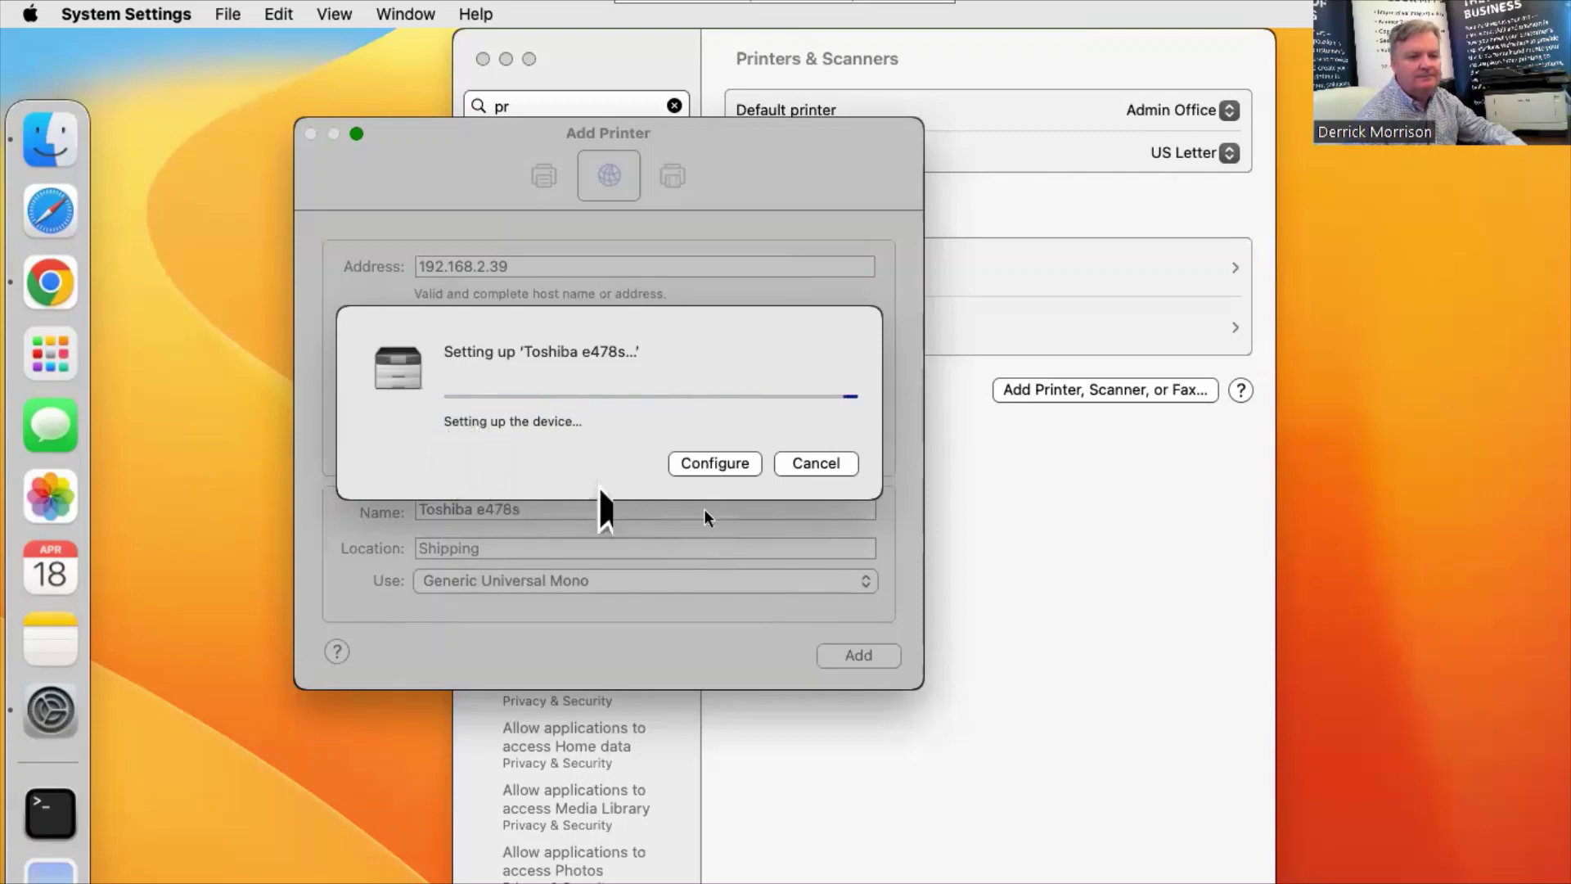
Mark Tray 2 as installed in the printer's options and confirm to finish adding it.
click(715, 464)
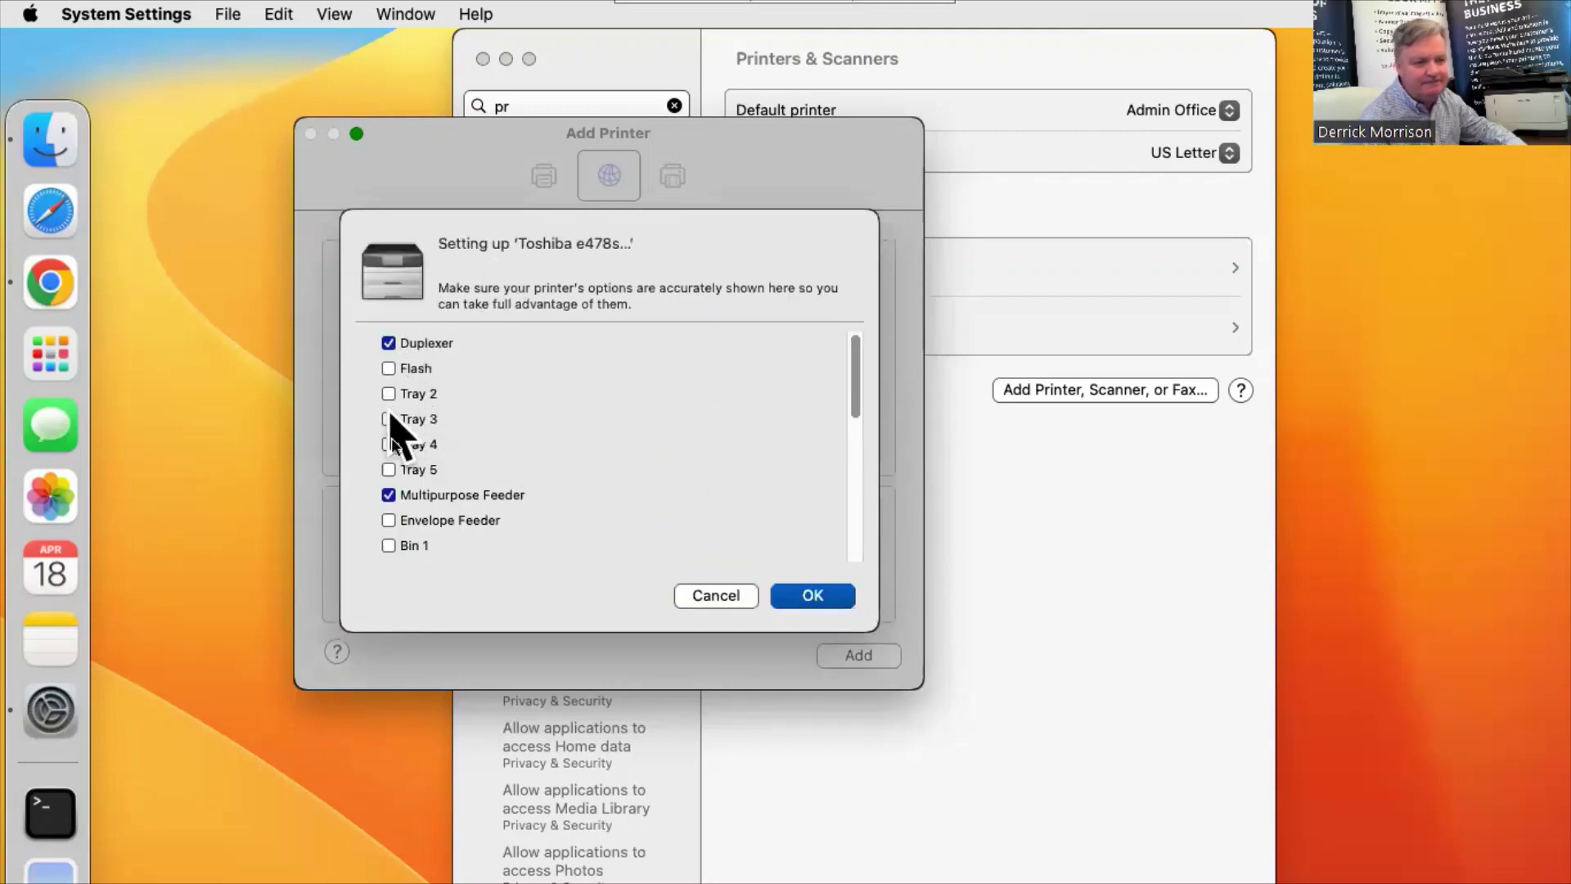
click(389, 394)
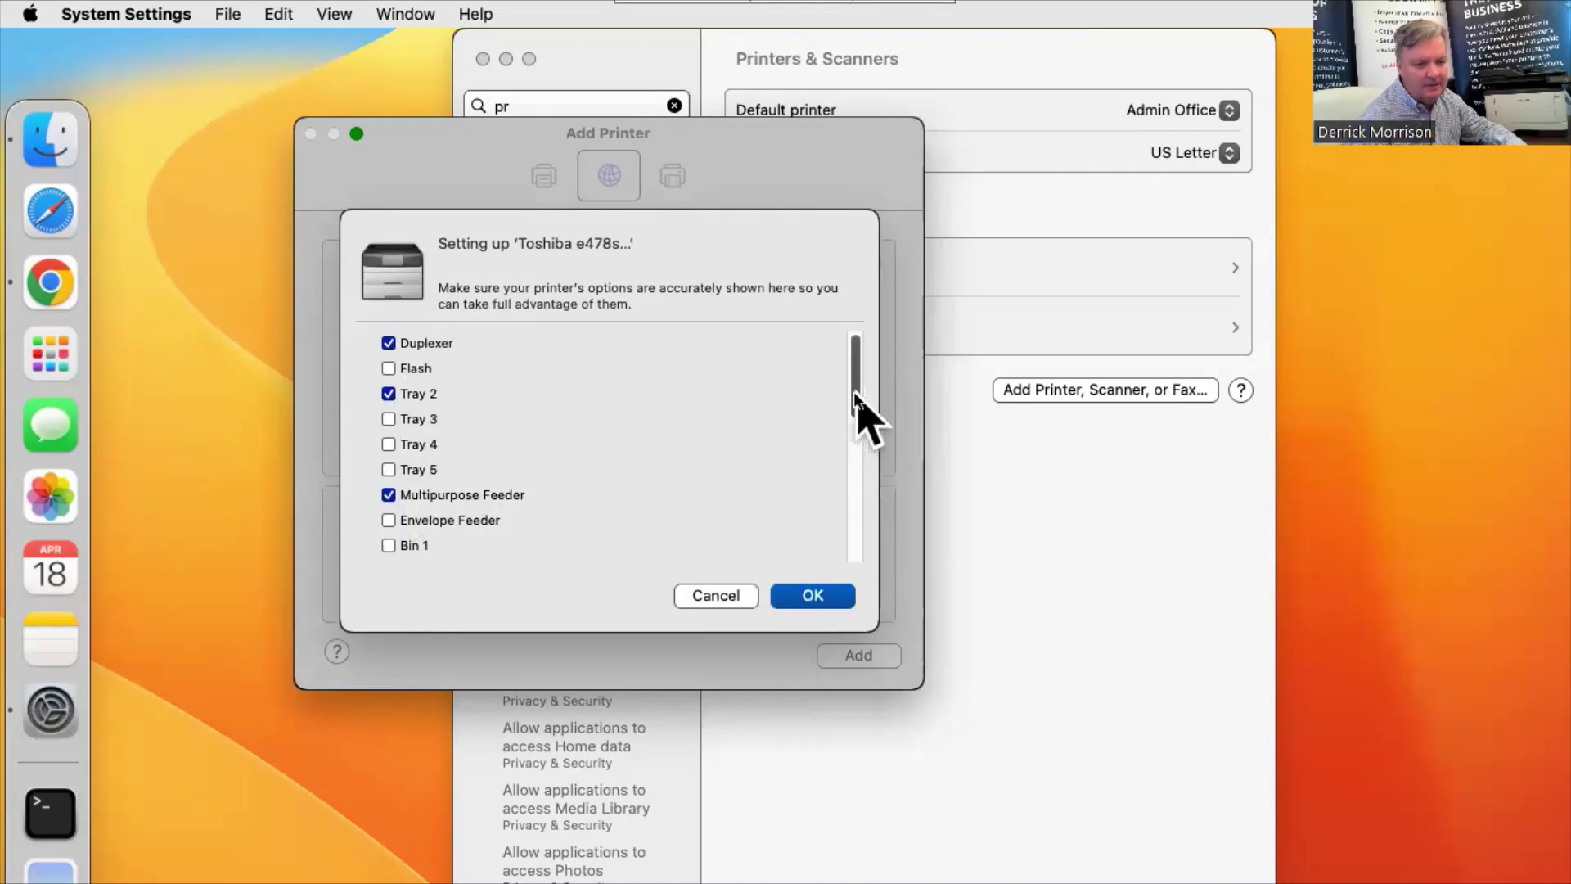
drag(855, 393, 831, 565)
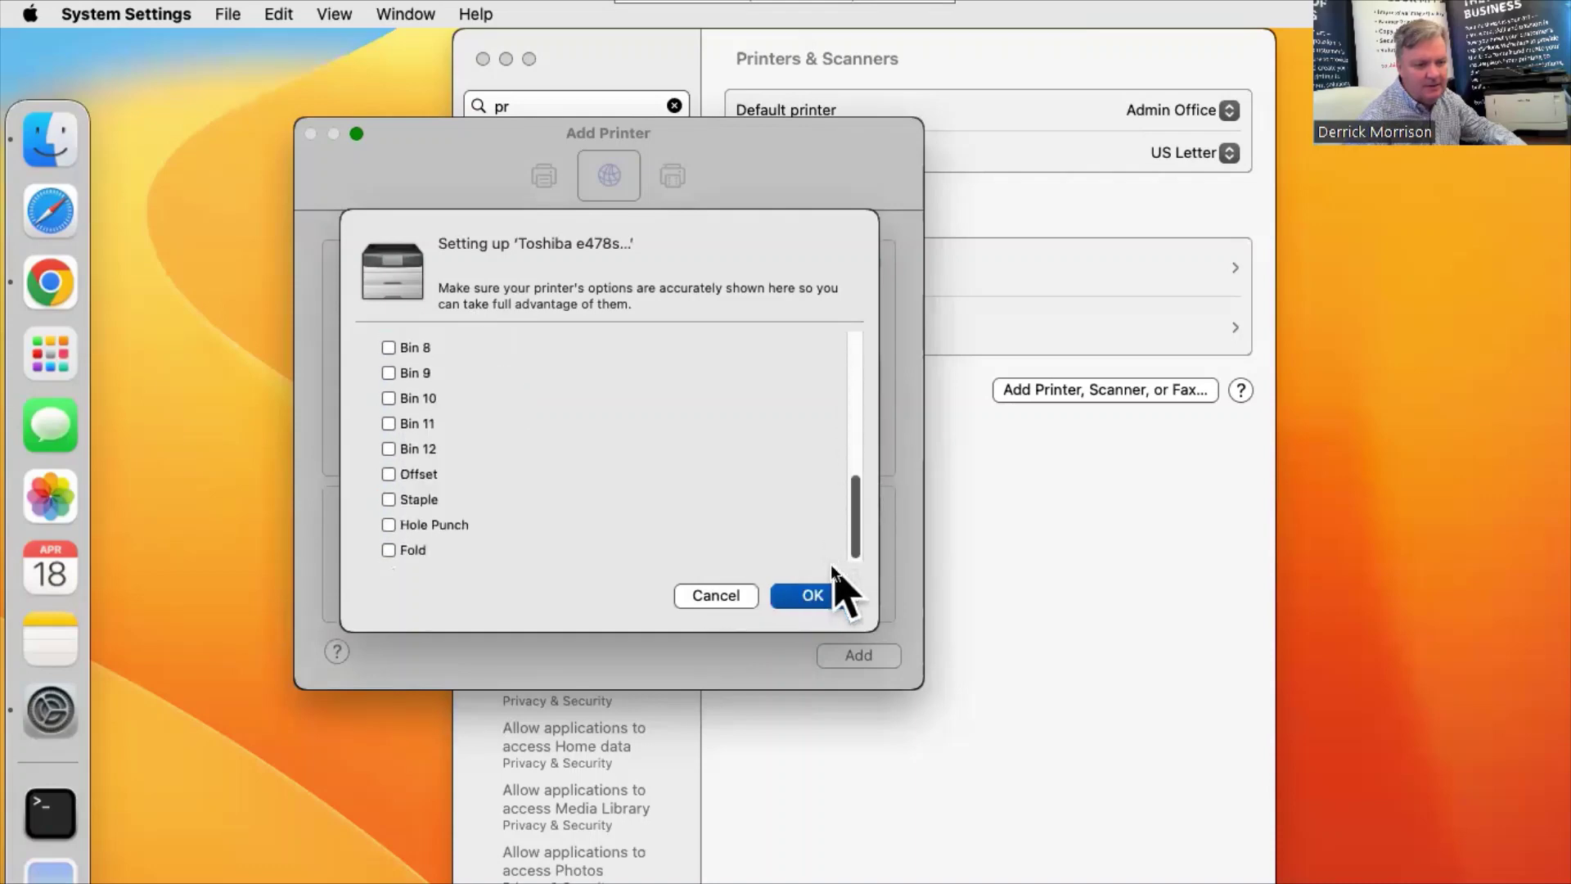
click(814, 596)
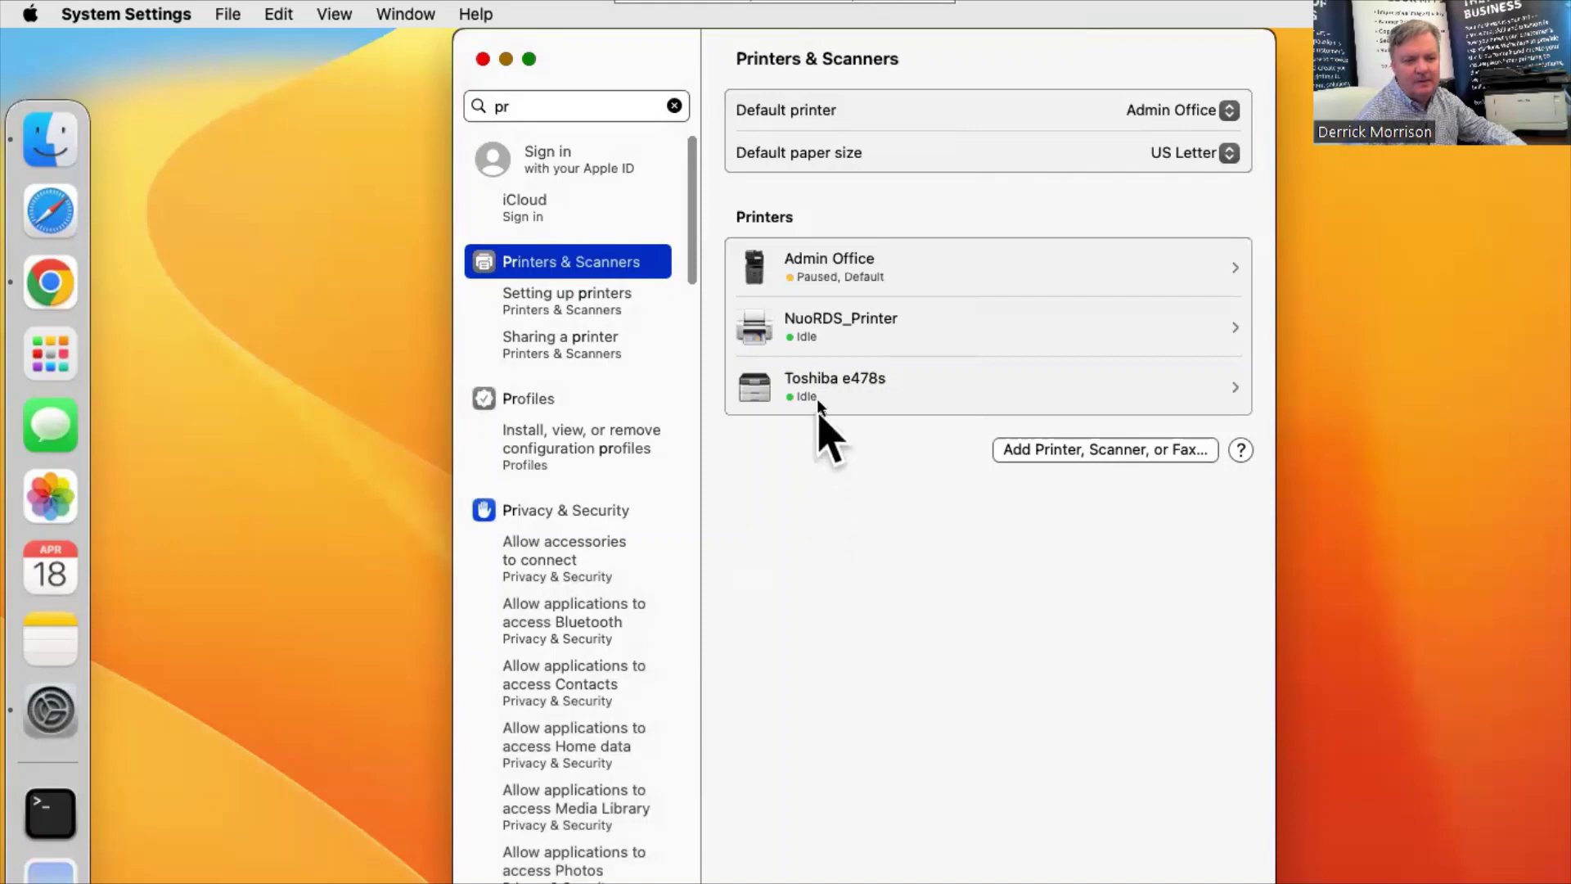
Turn on 'Share this printer on the network' in the Toshiba e478s details, then close them.
click(1229, 386)
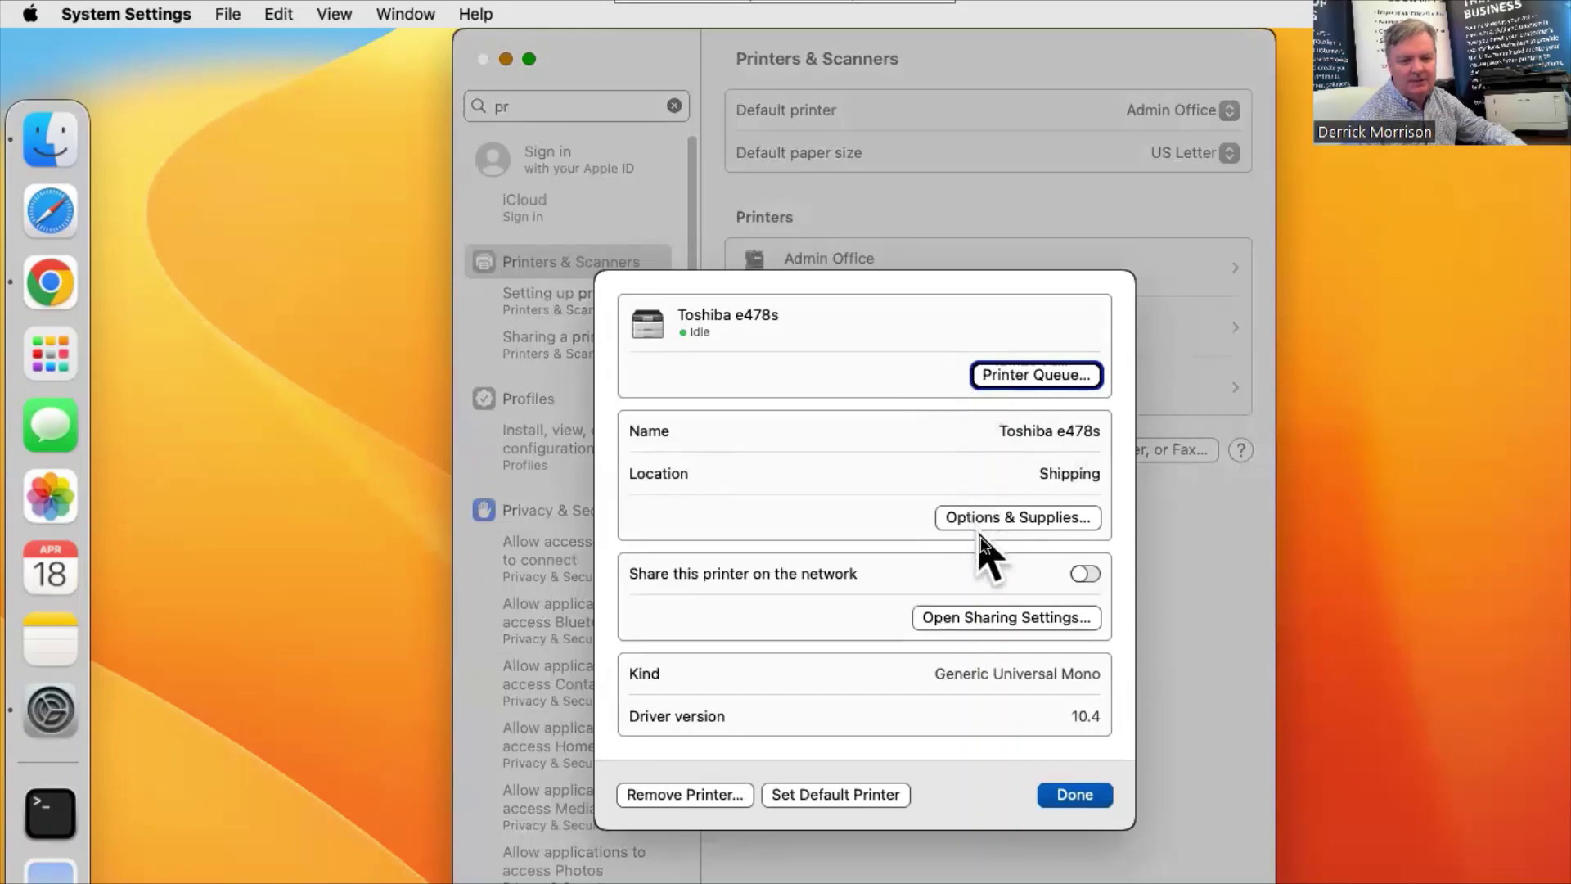
click(1085, 574)
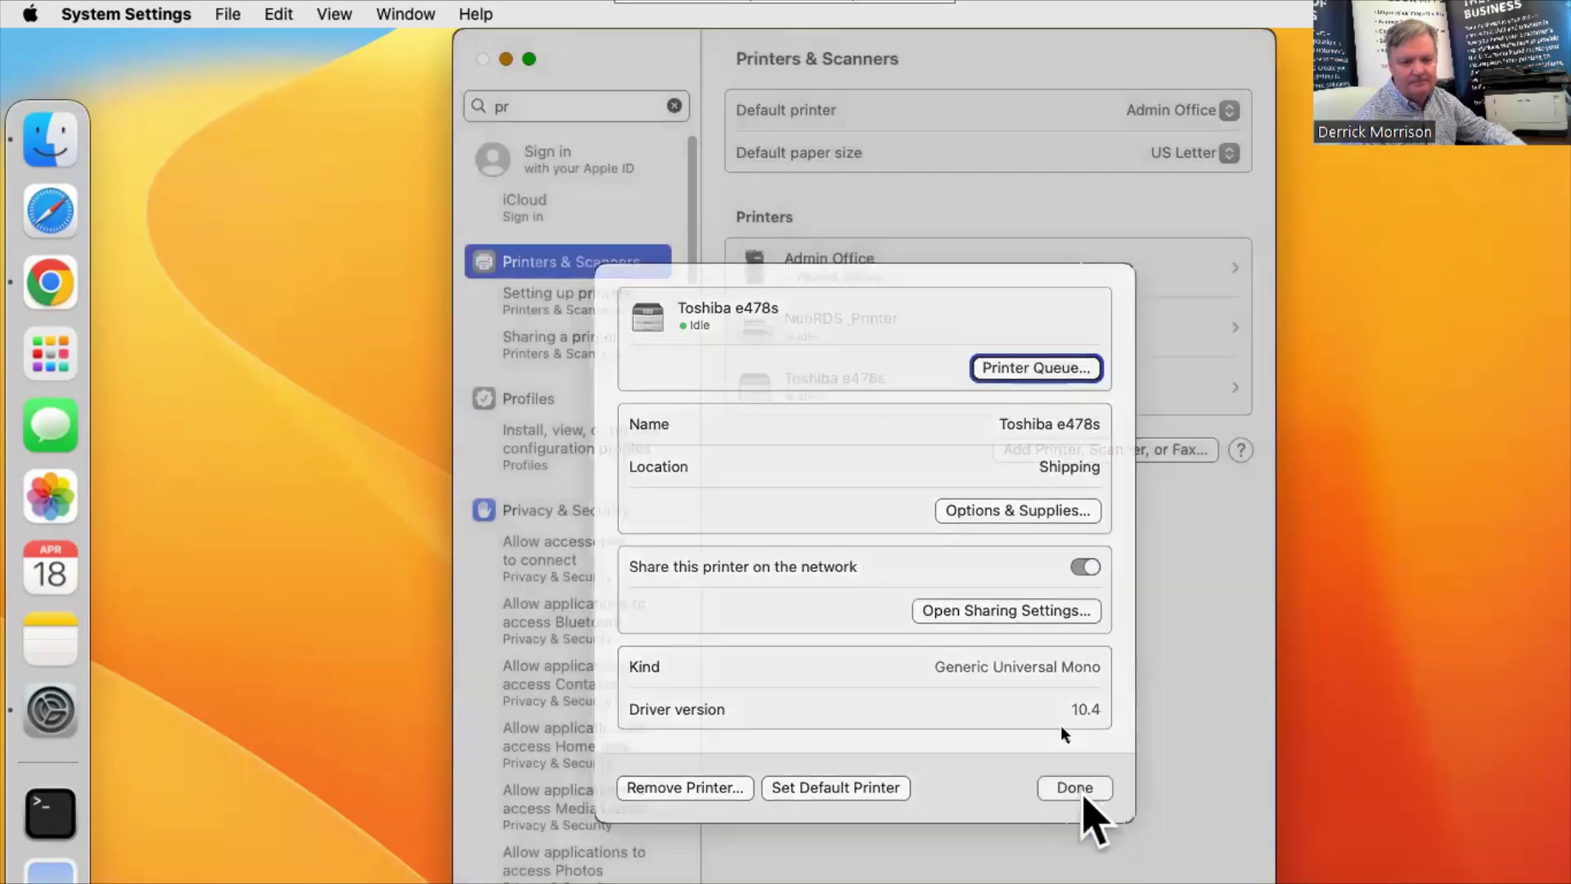
click(1074, 793)
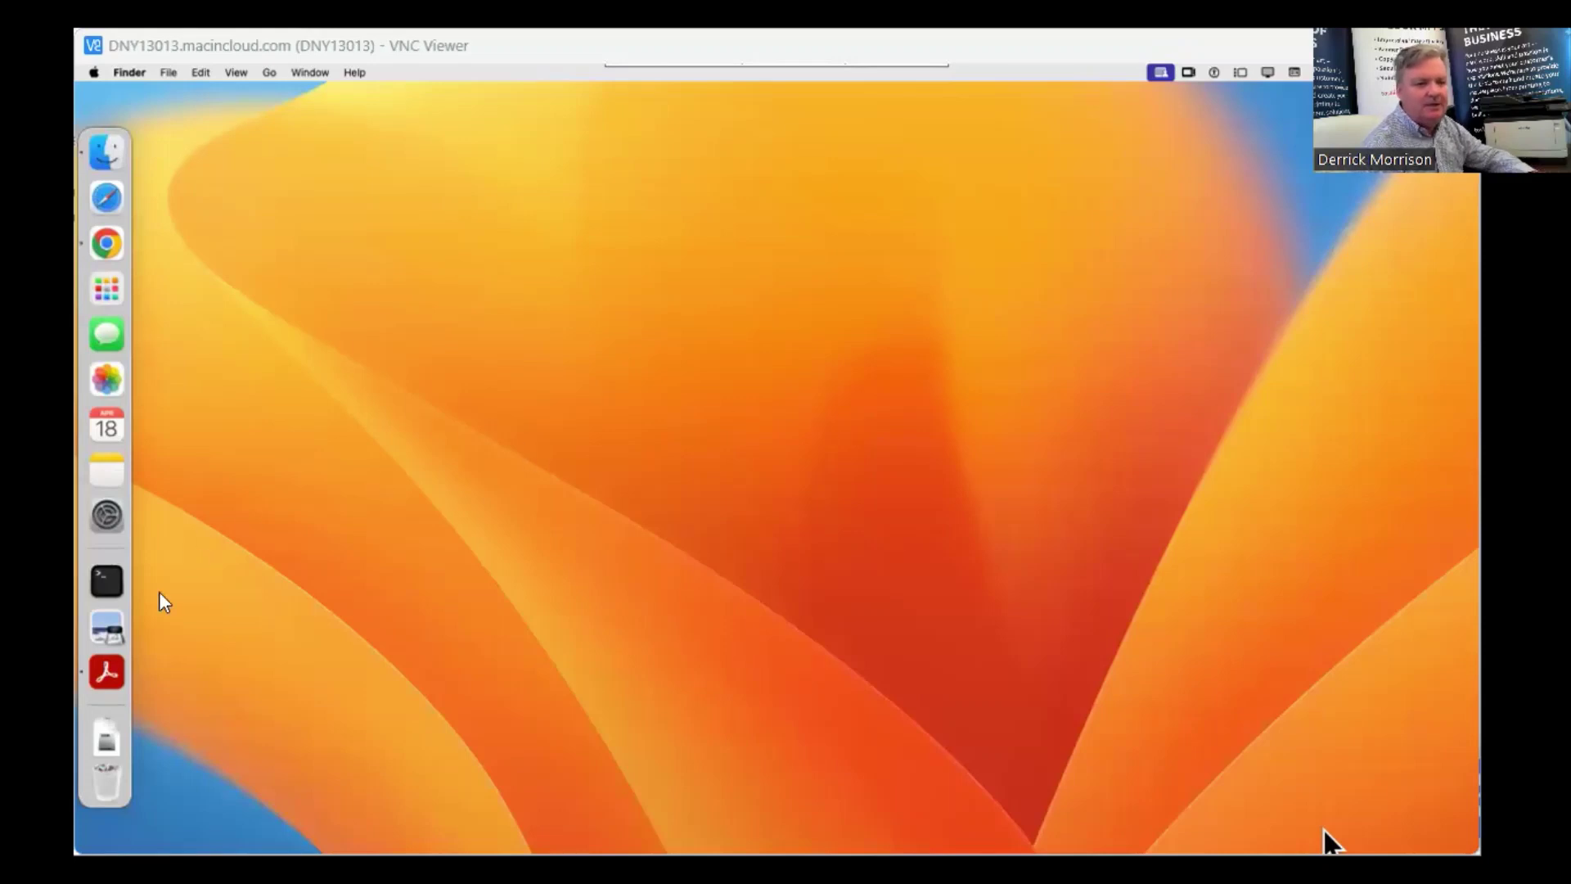
Launch Acrobat Reader, open the 478S brochure PDF from Recent, and hide the All tools panel.
click(96, 678)
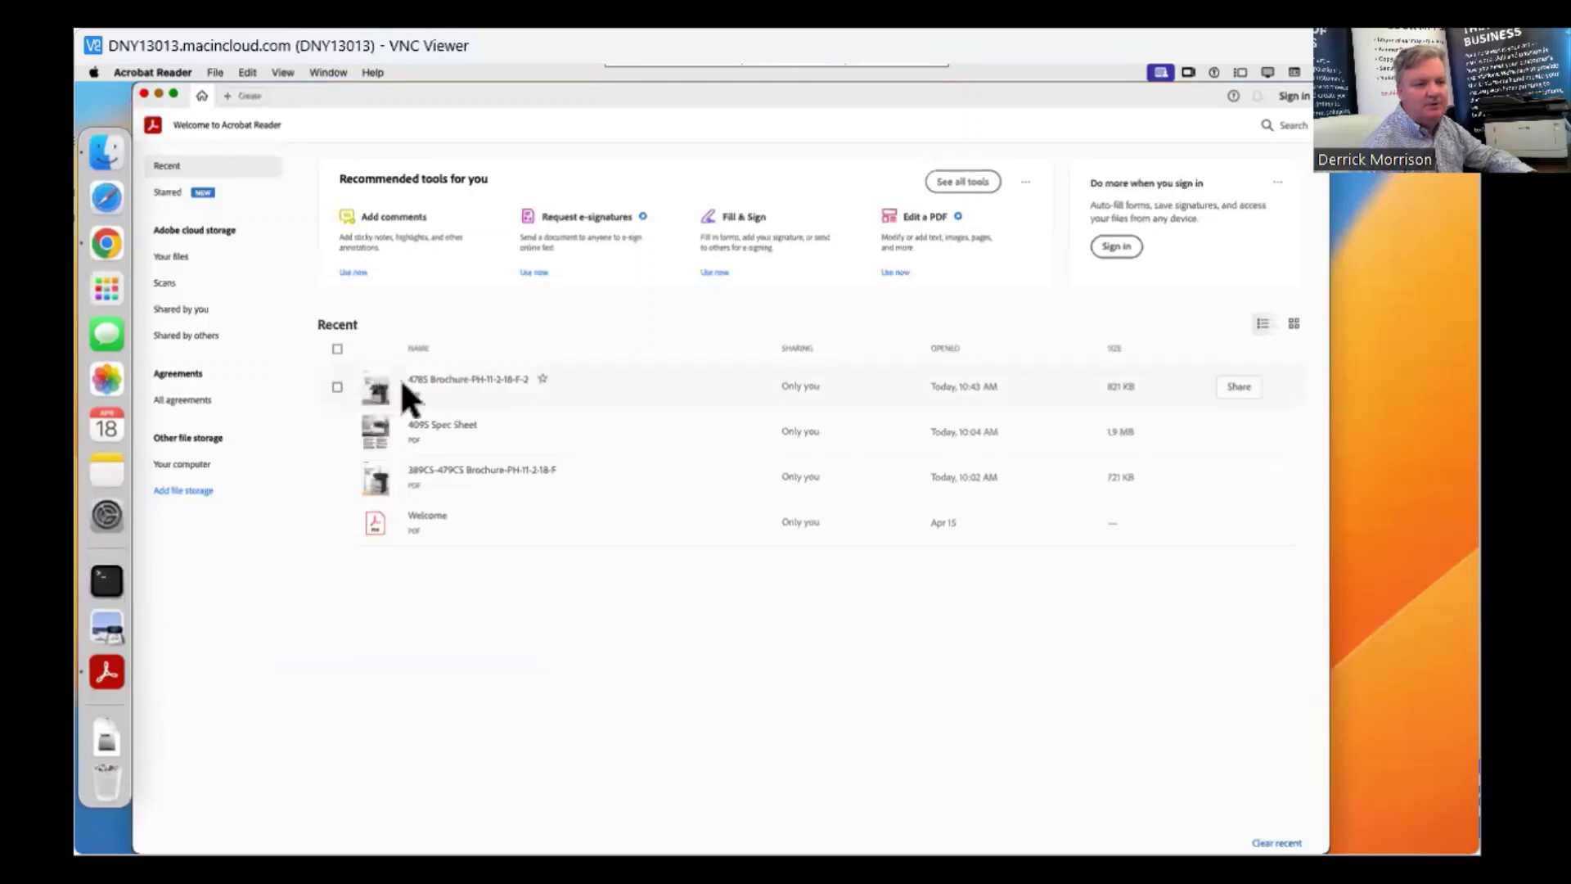
double_click(400, 376)
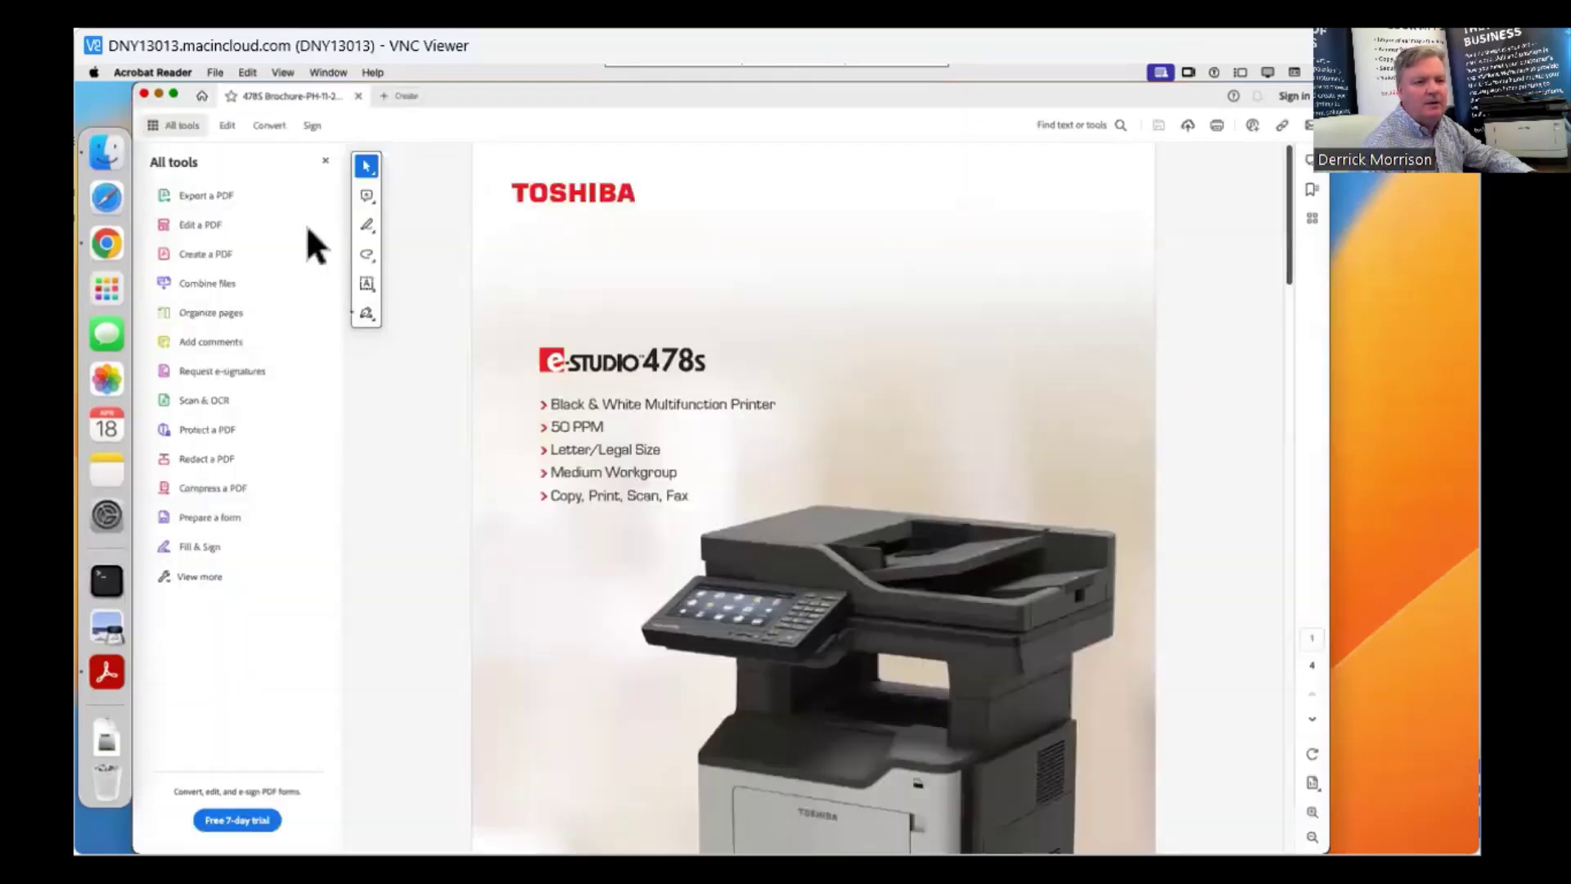
click(327, 157)
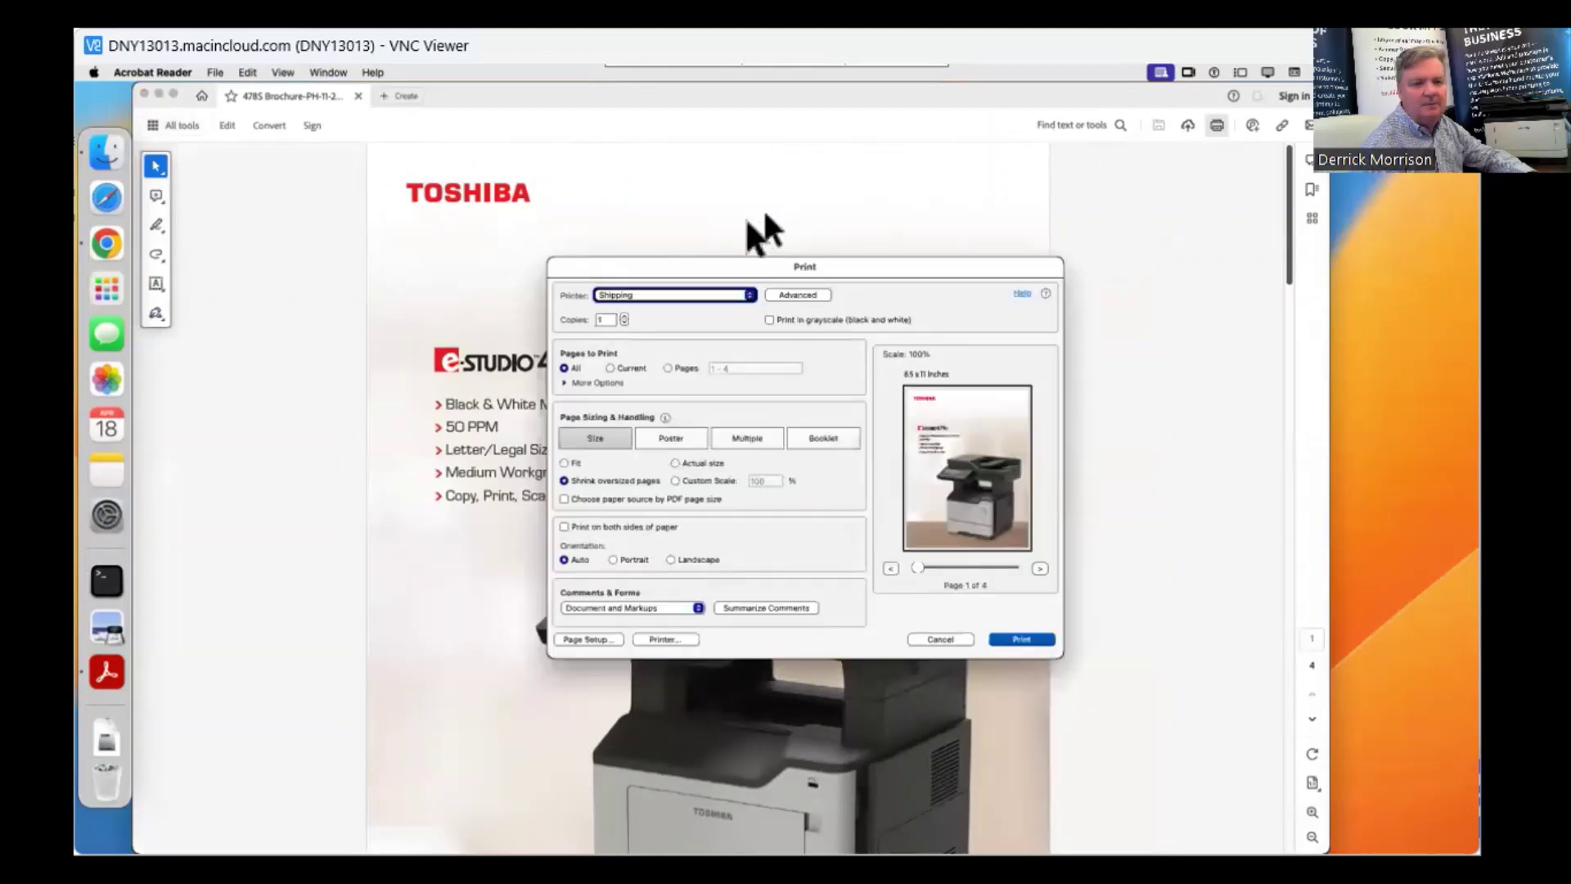
mouse_move(775, 64)
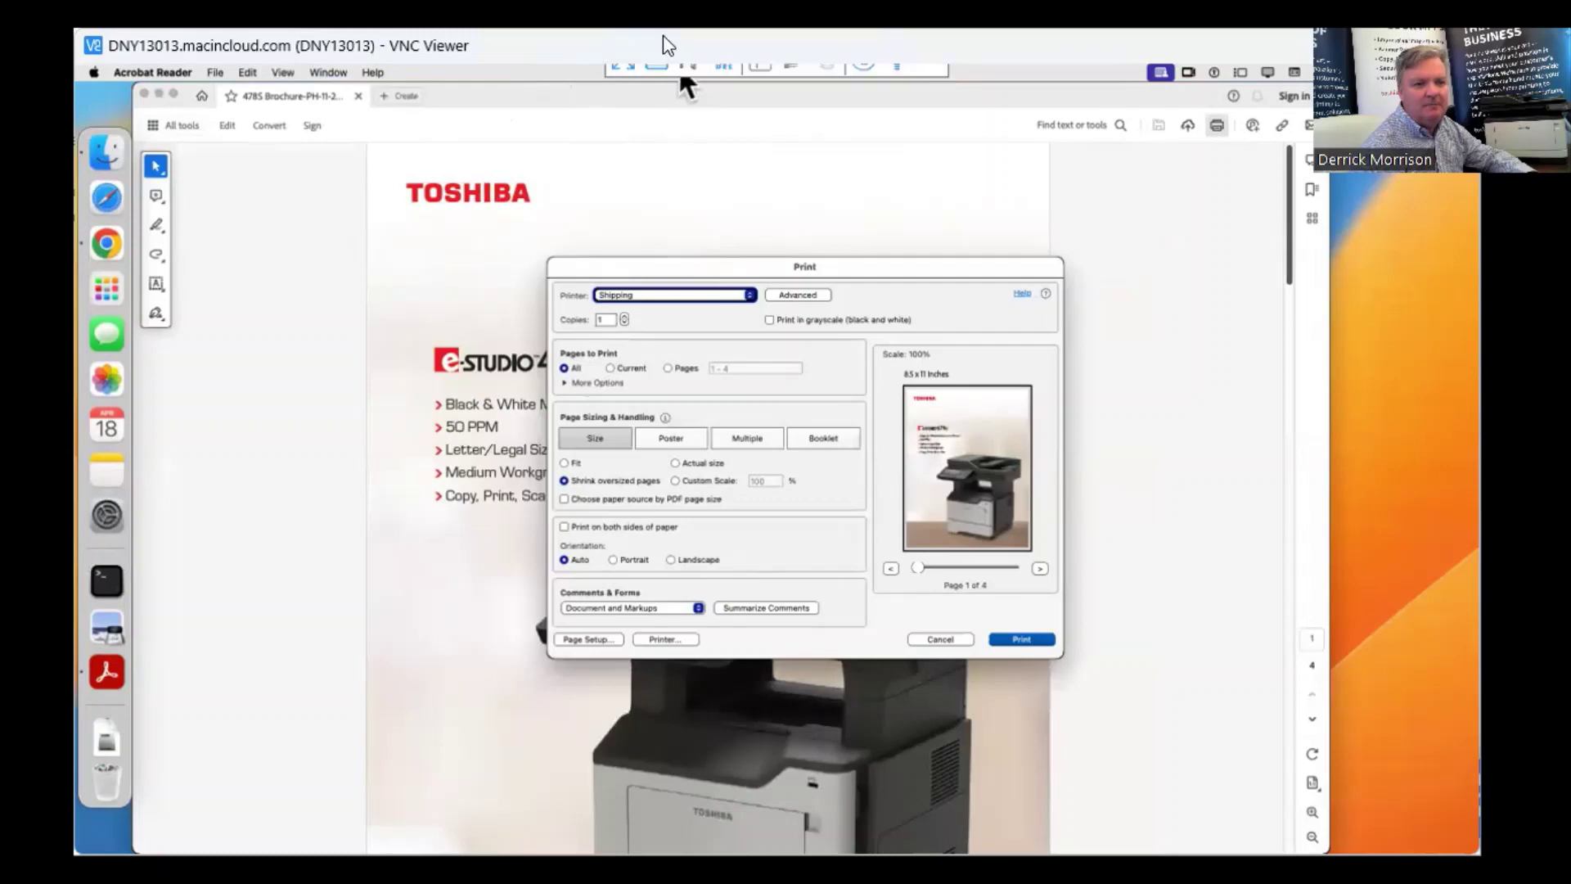
click(655, 83)
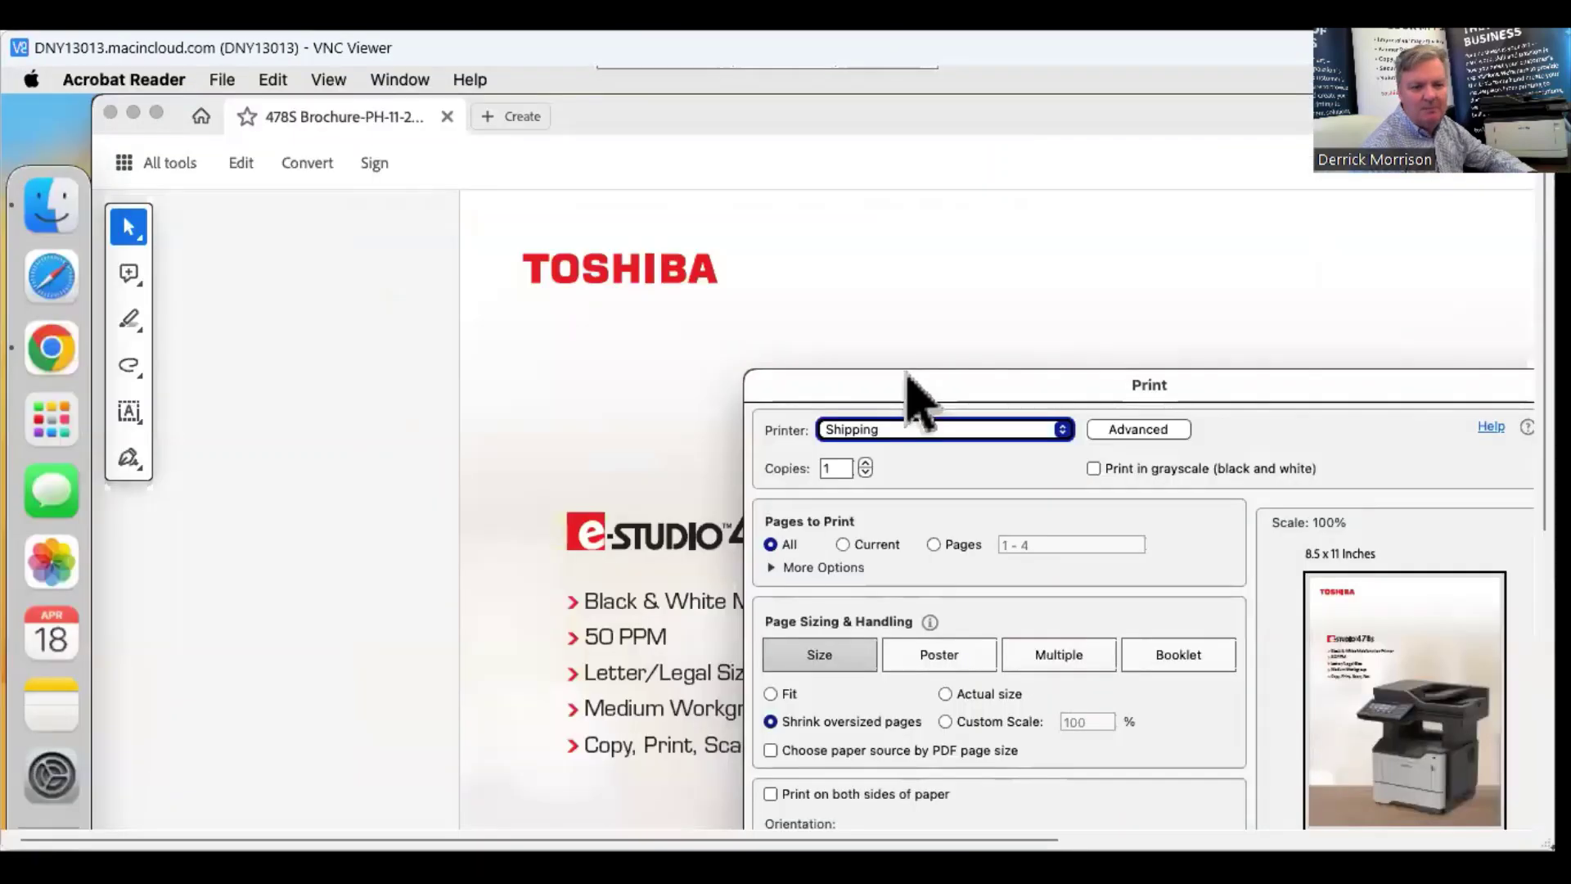
drag(717, 327, 700, 174)
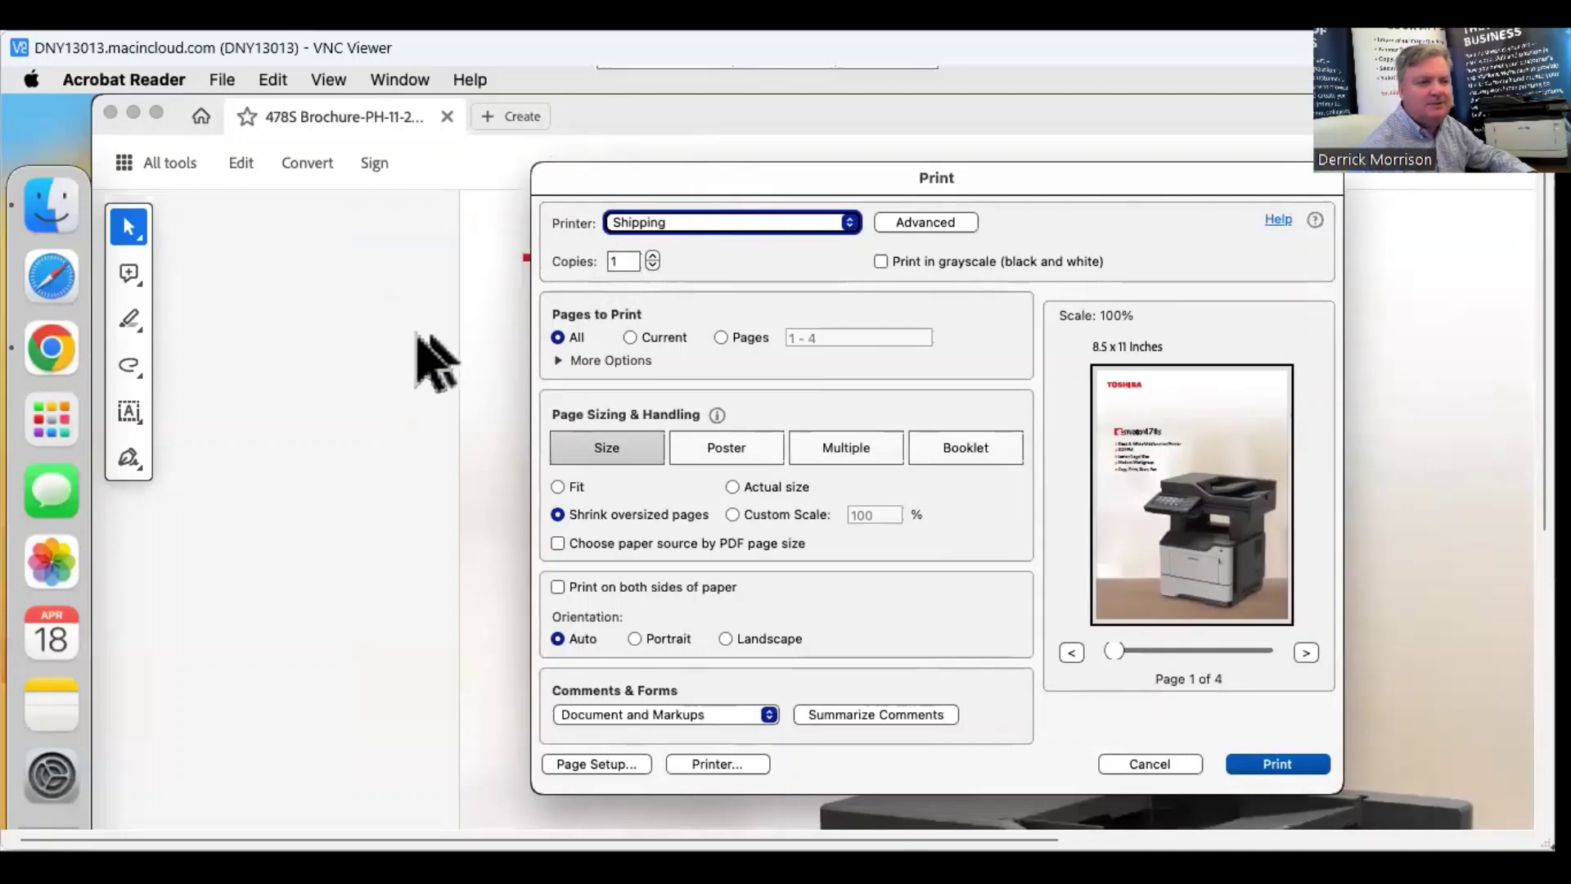
click(851, 232)
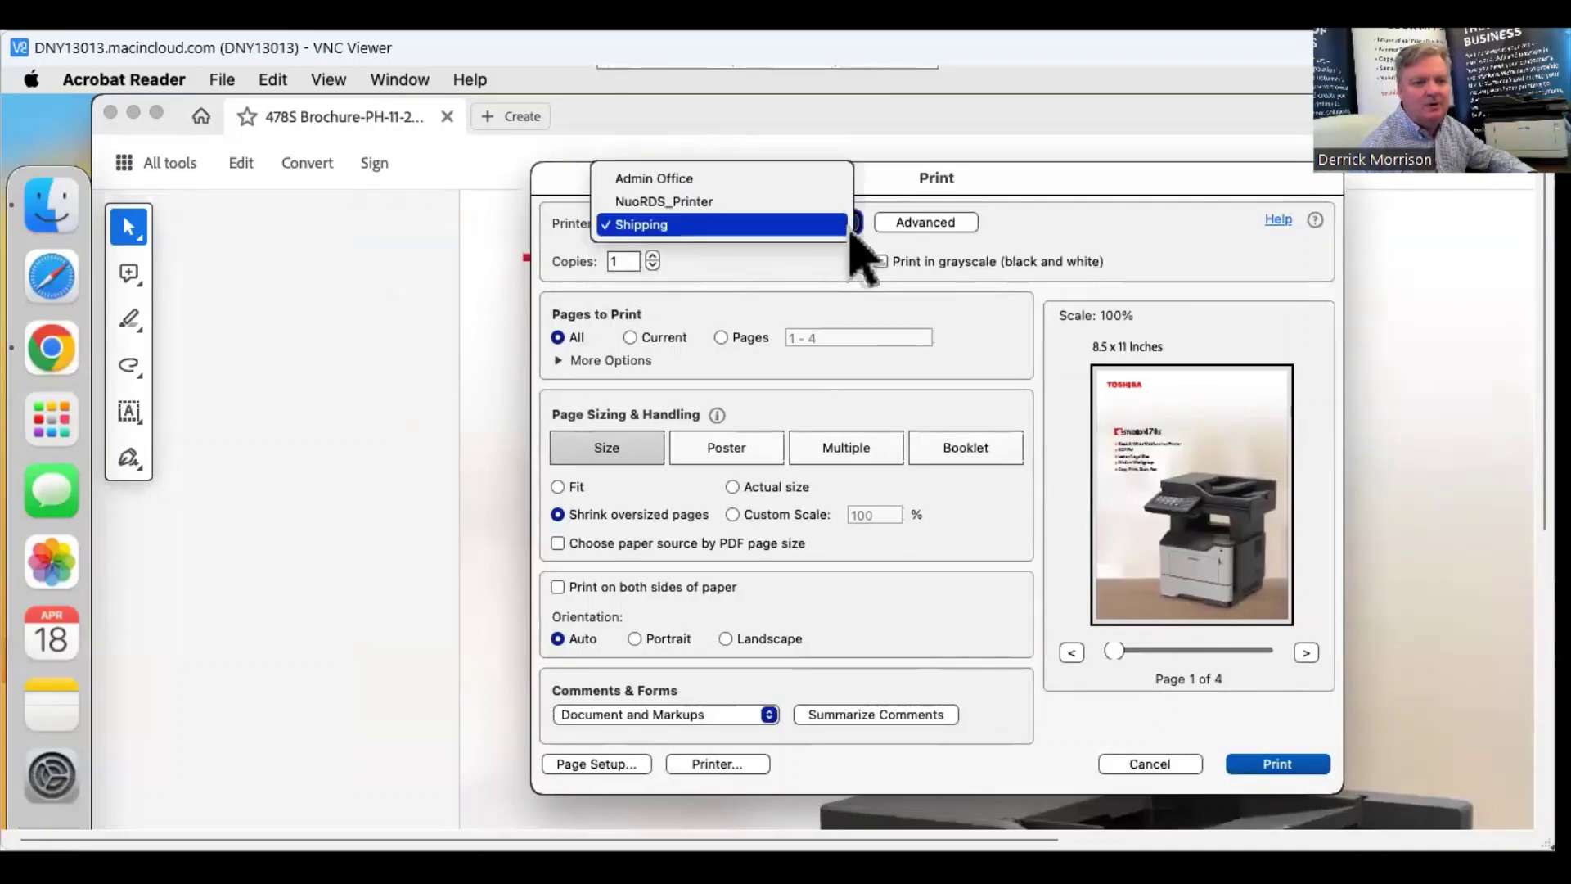
click(757, 178)
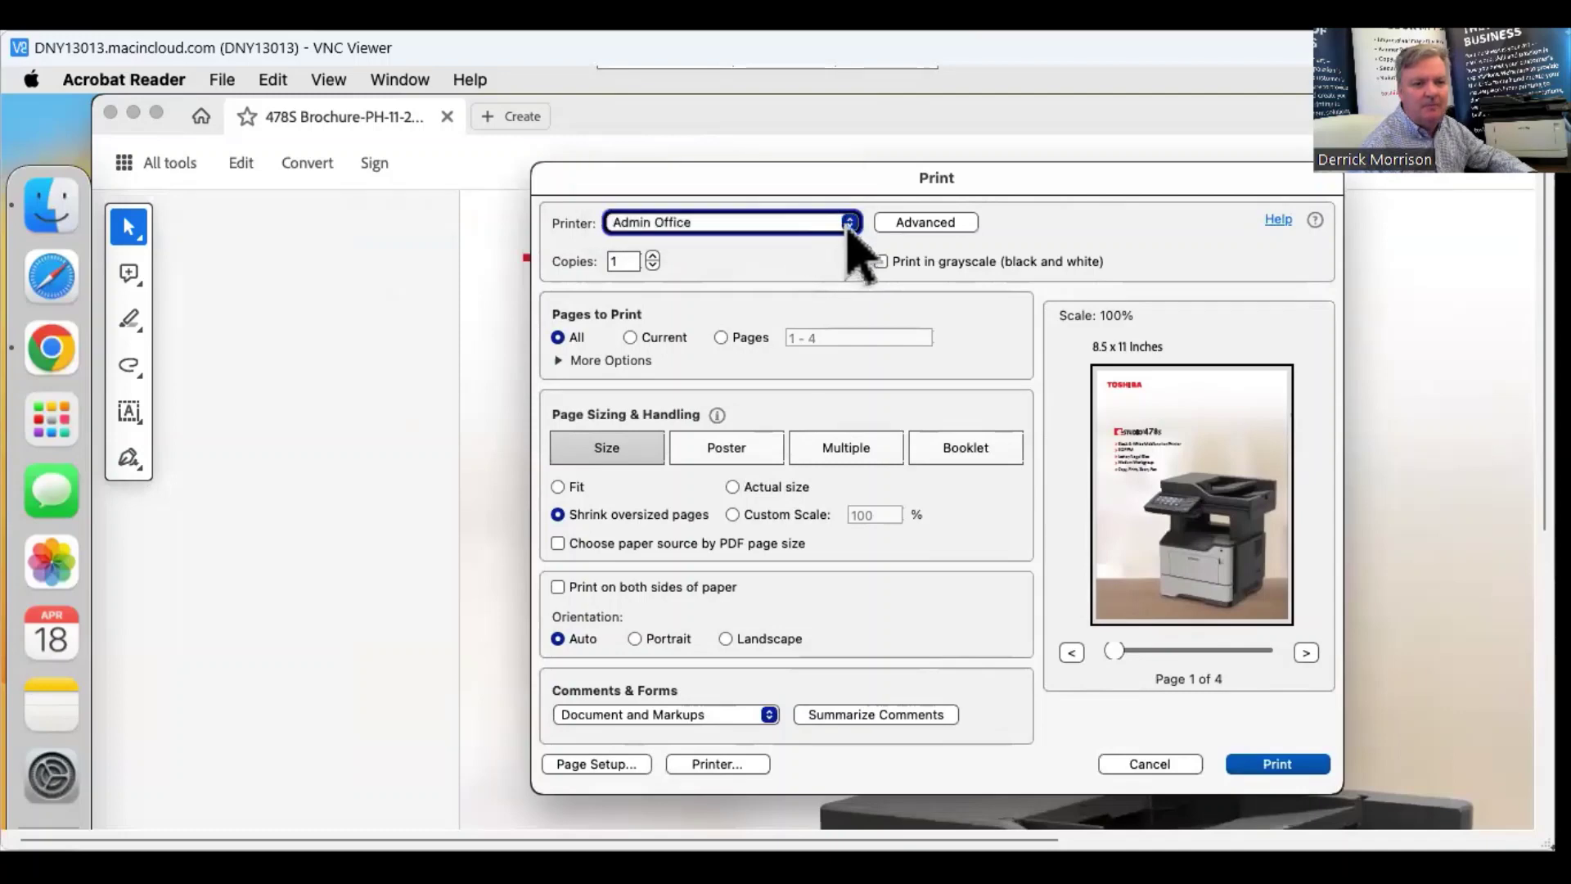
click(843, 232)
click(717, 271)
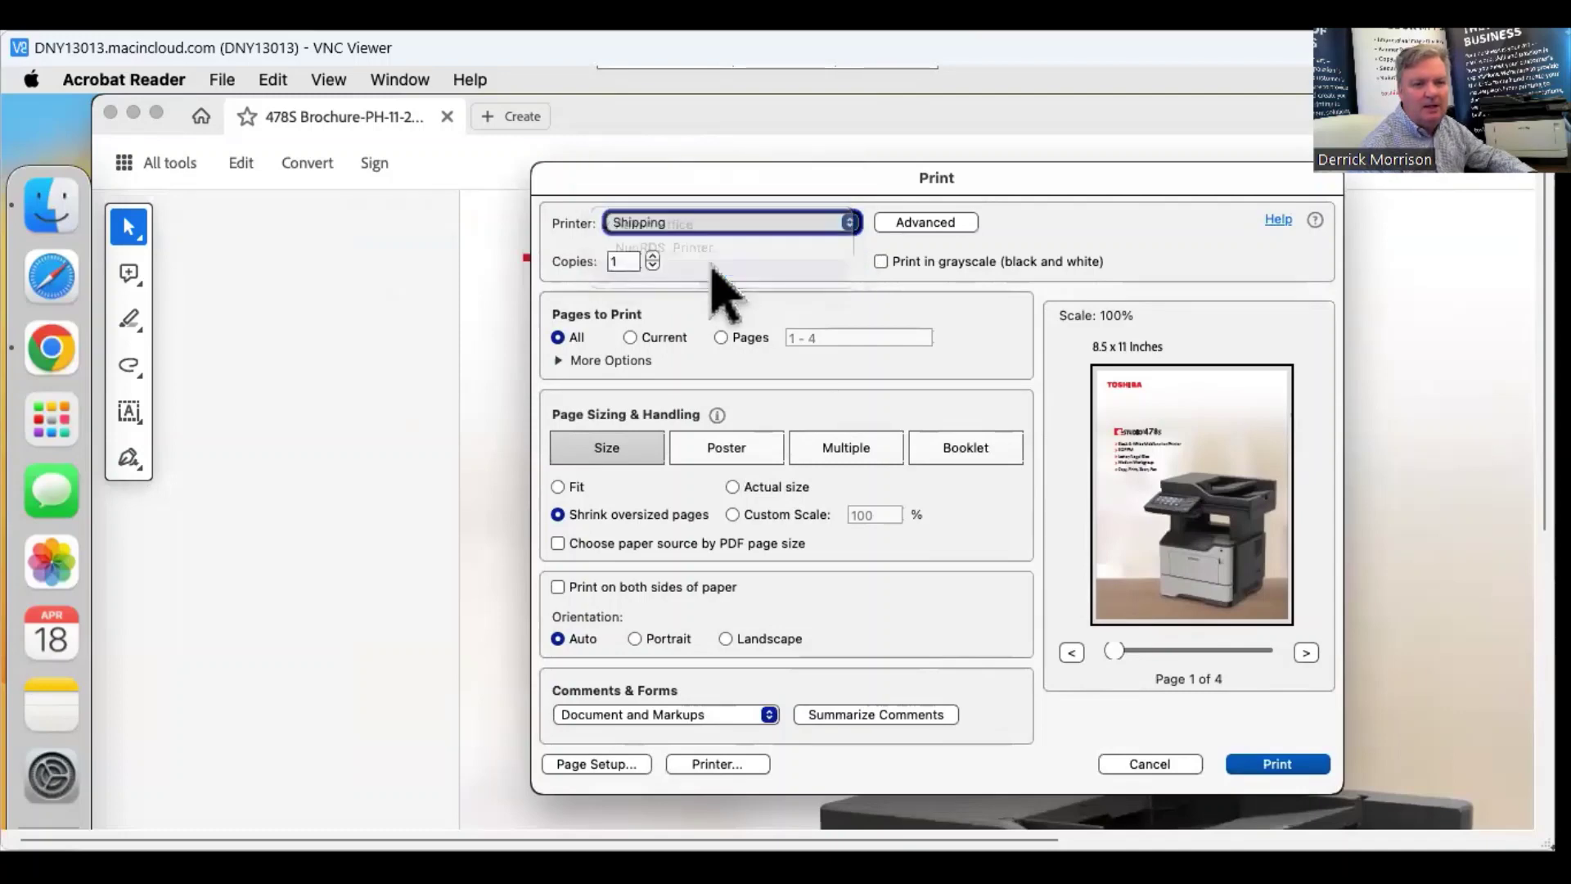
Switch to the system print dialog, expand Printer Options, and bring up the Print and Hold settings.
click(734, 764)
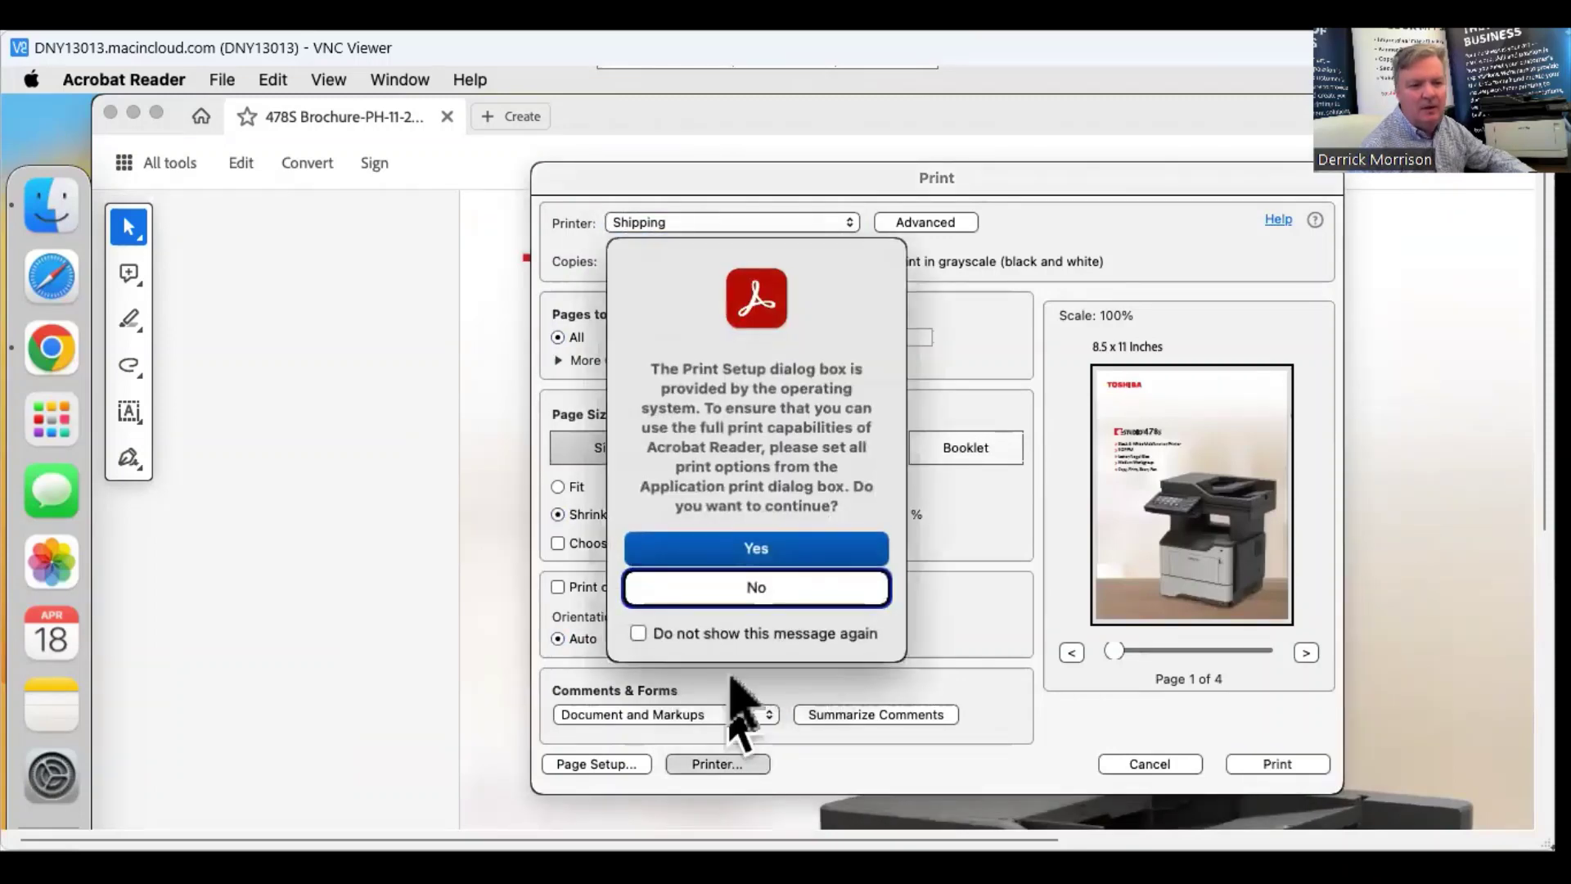
click(728, 550)
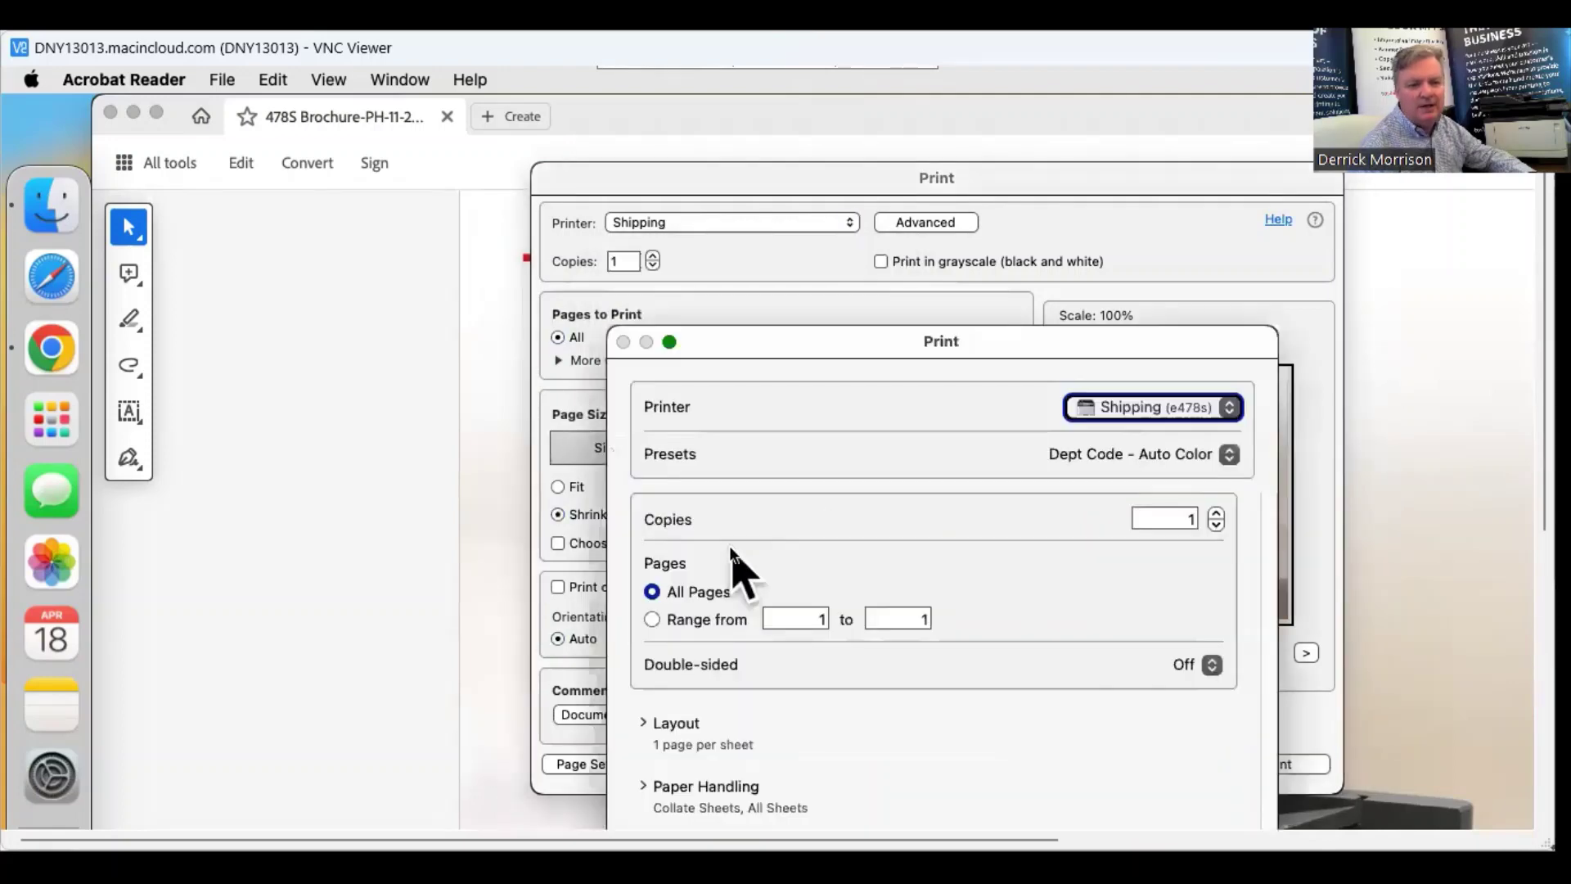
mouse_move(859, 347)
mouse_down()
mouse_move(814, 331)
mouse_move(697, 201)
mouse_move(691, 146)
mouse_up()
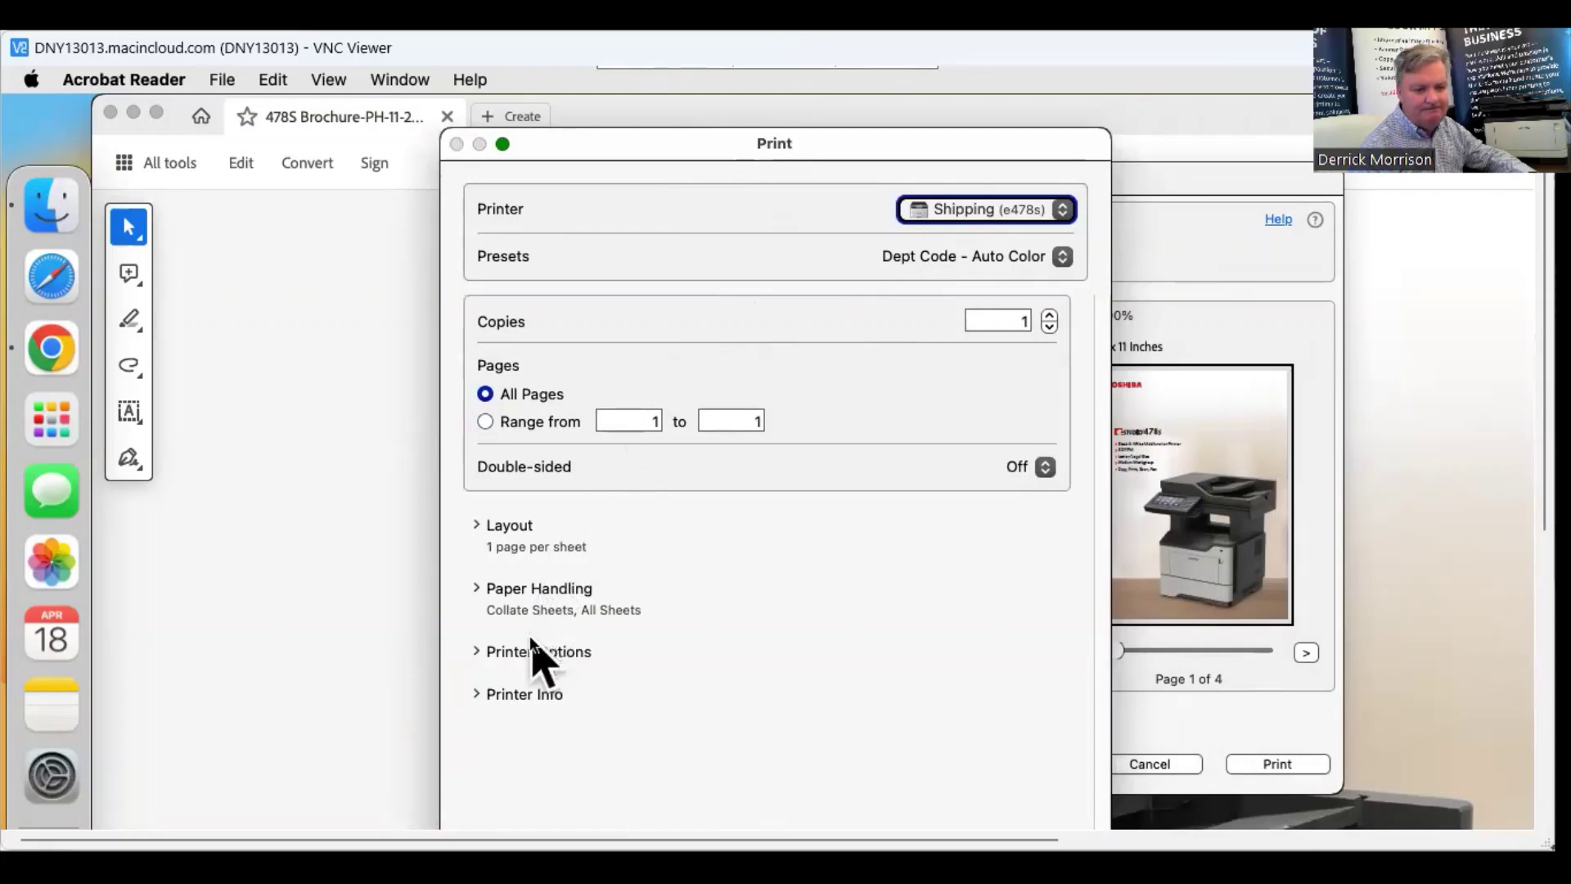
click(570, 655)
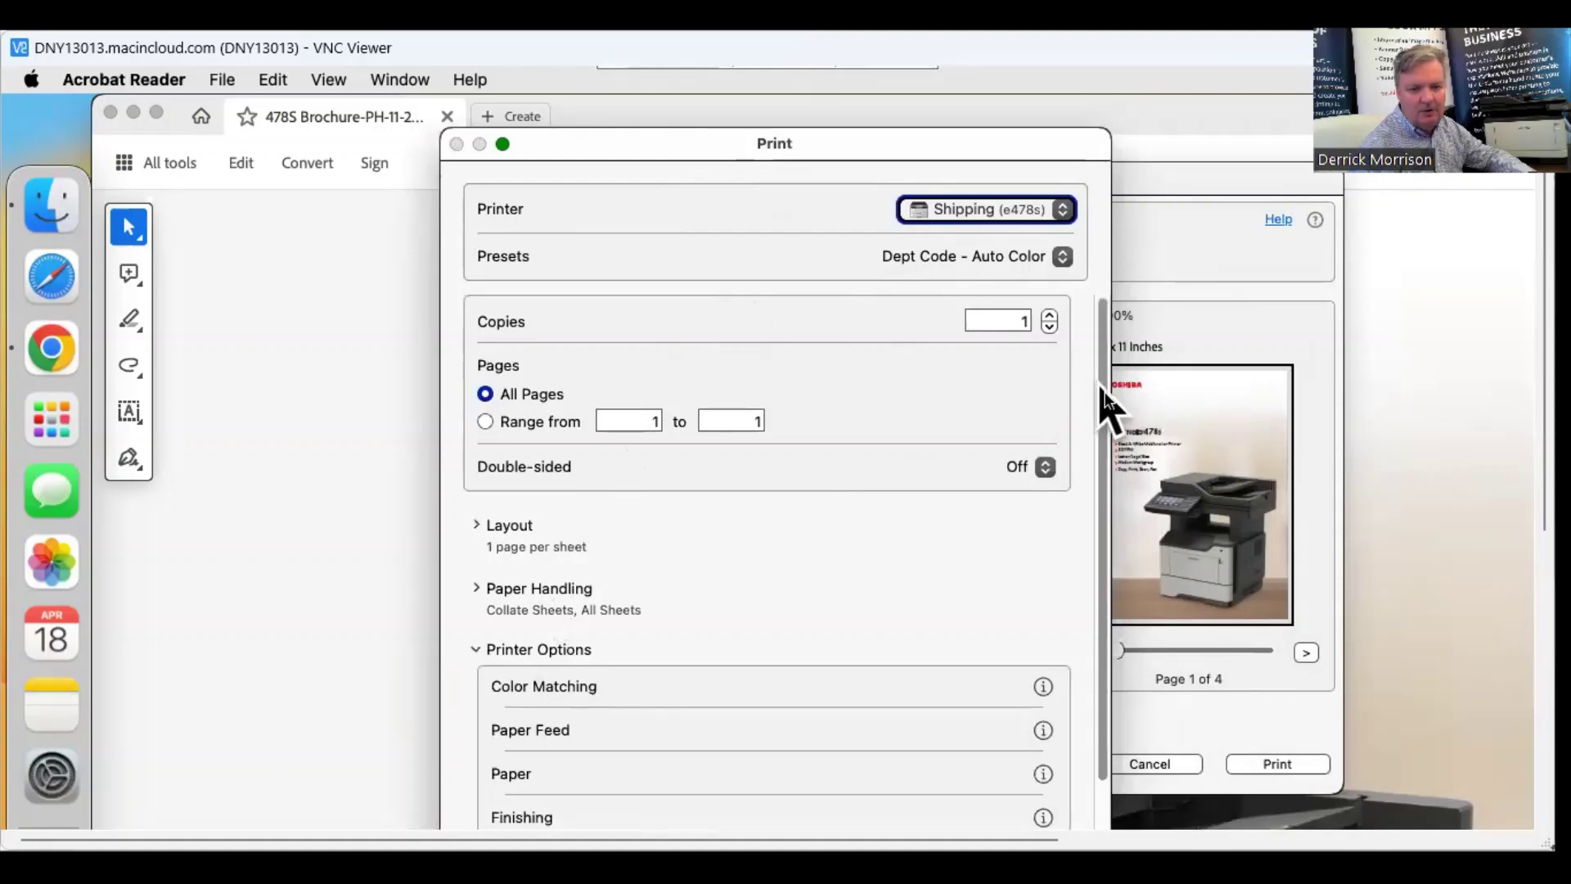
drag(1105, 401, 1131, 572)
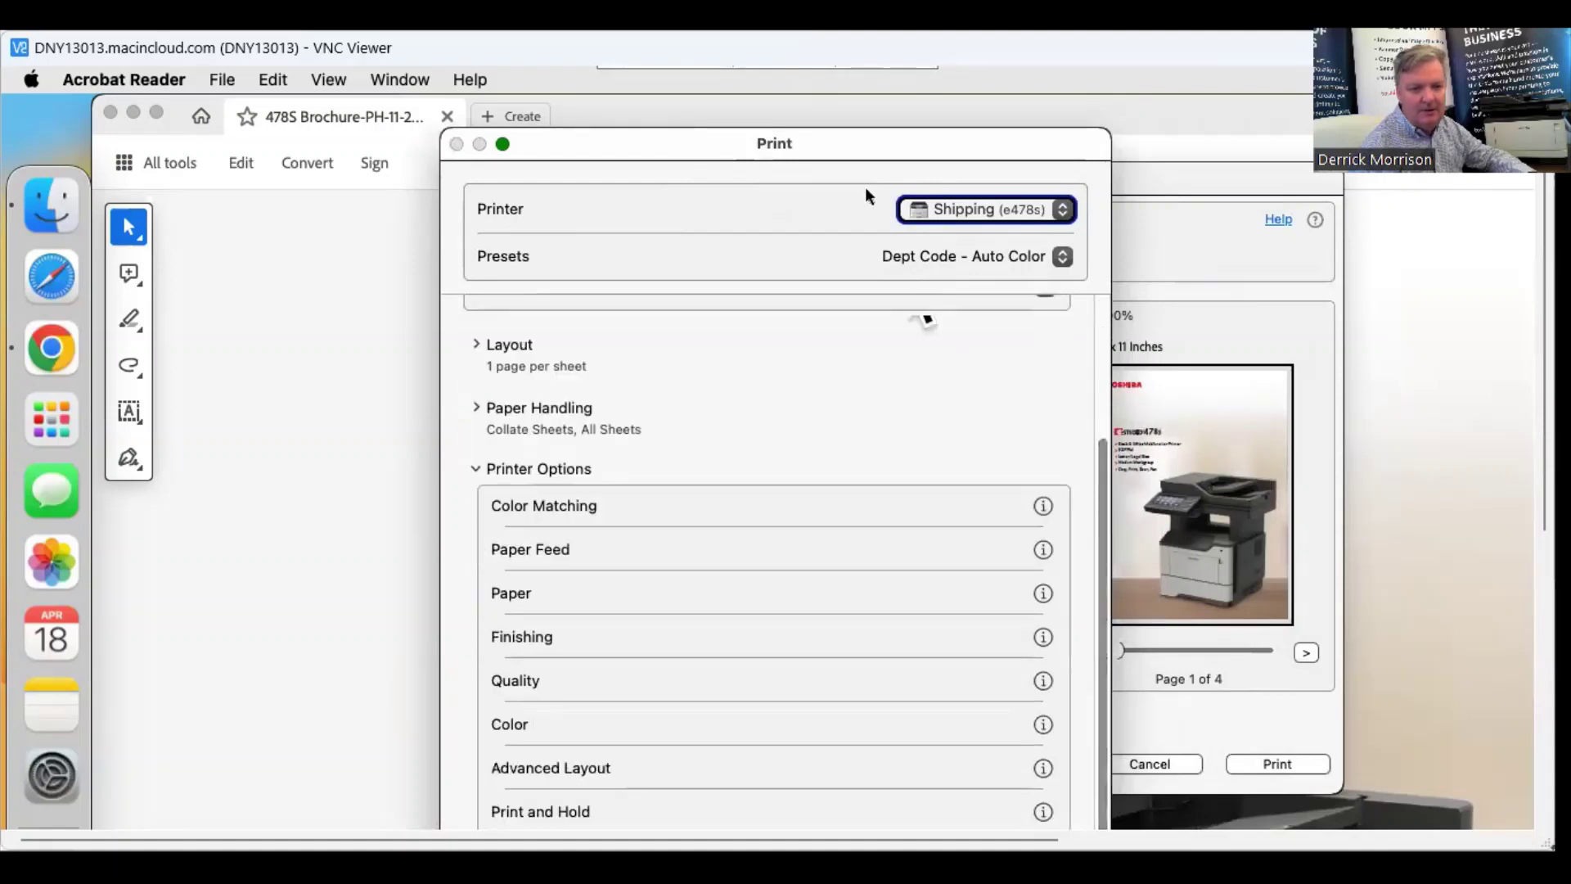
drag(861, 144, 843, 102)
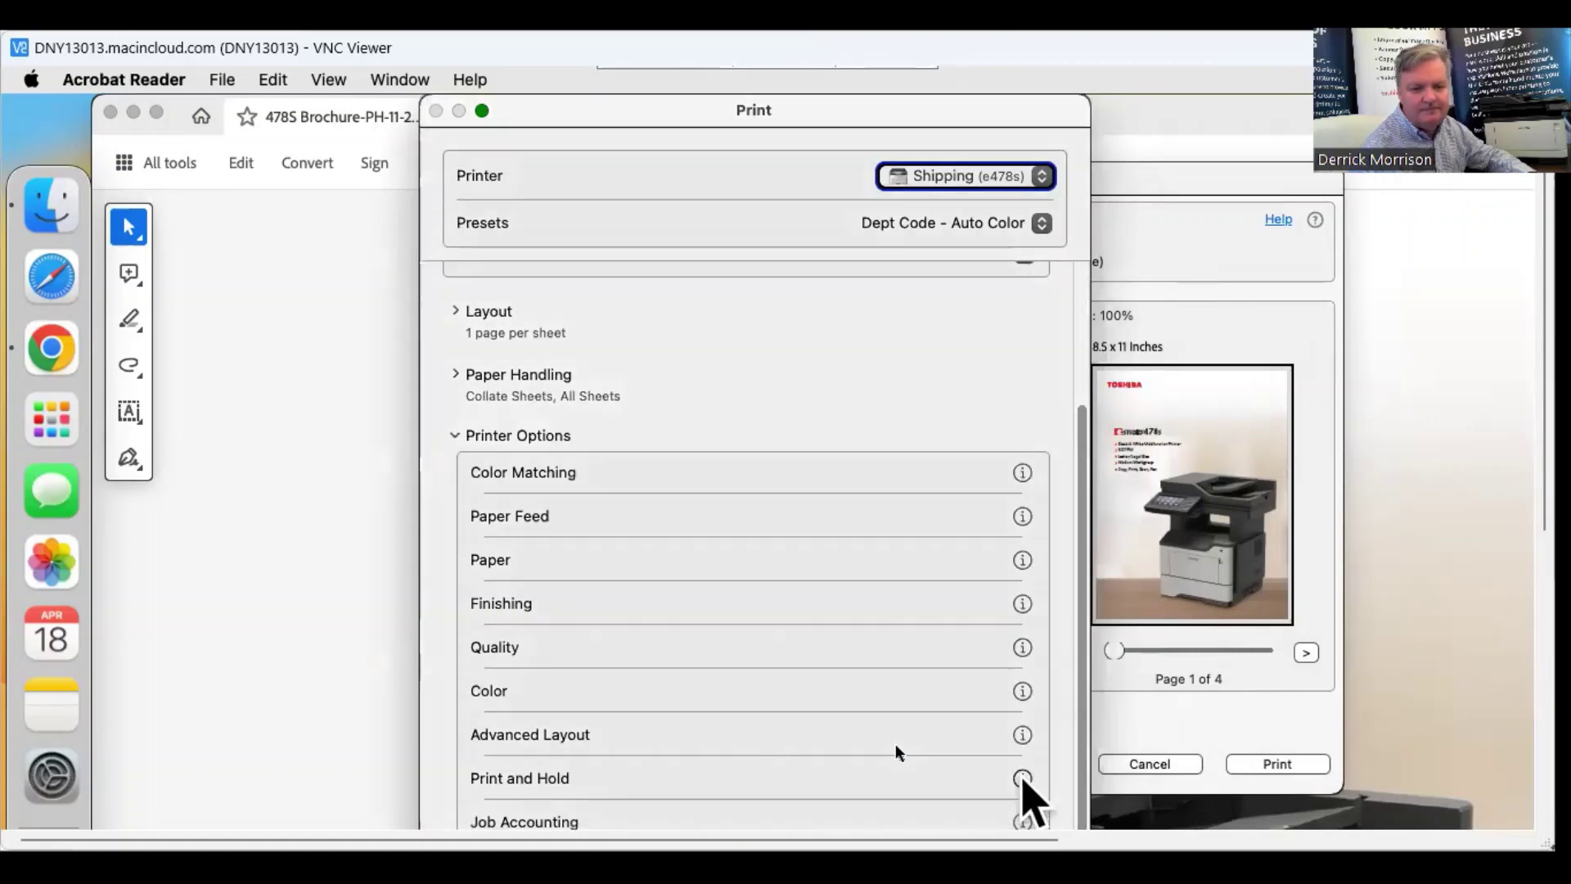
click(1022, 778)
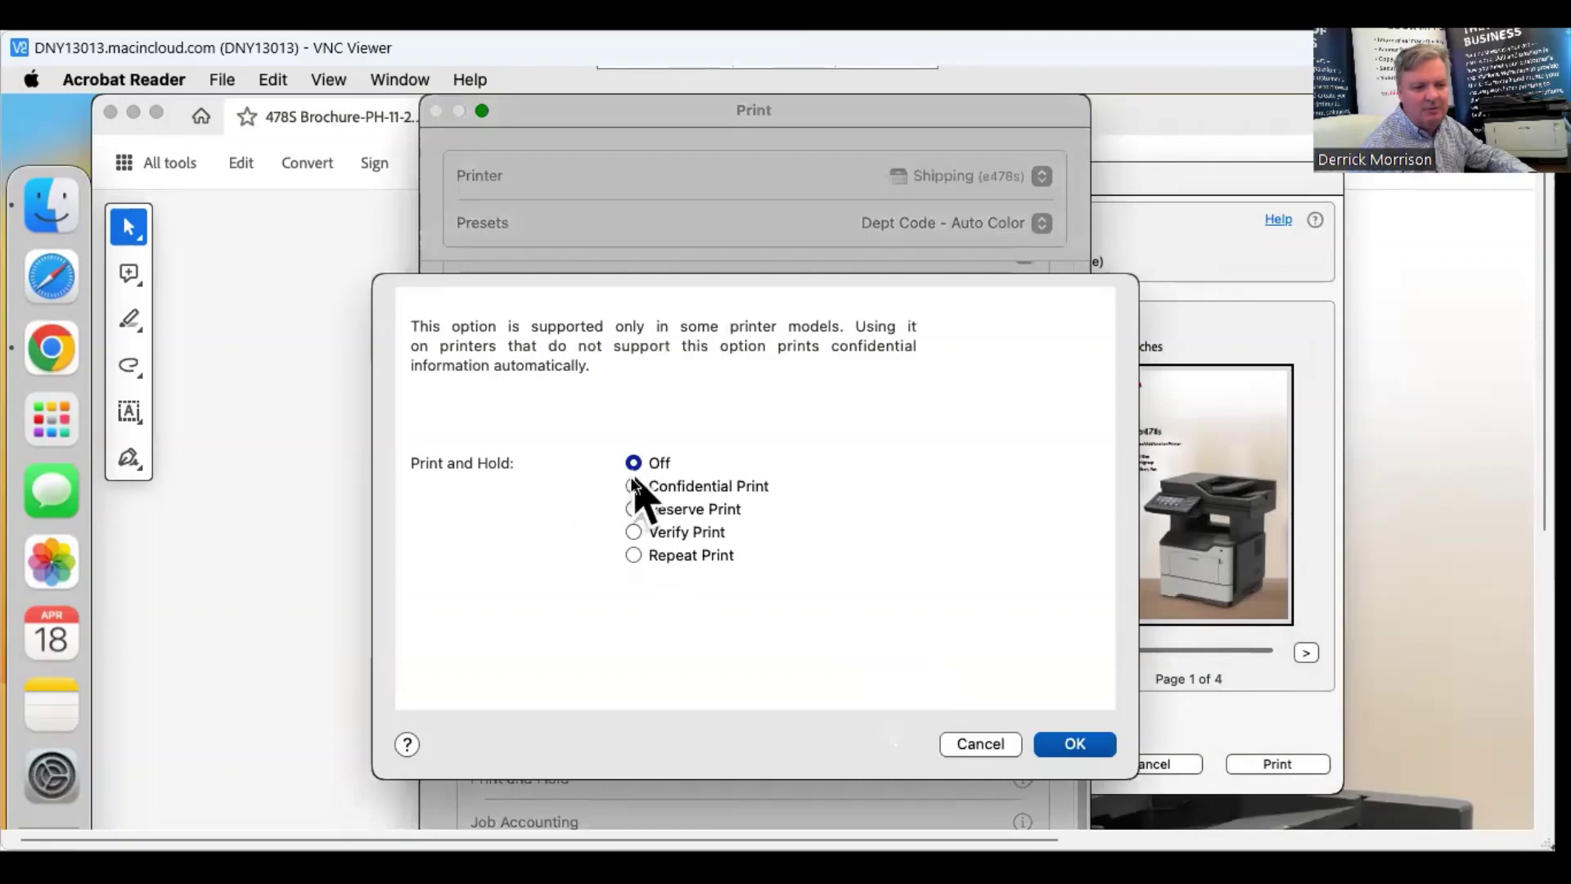
click(634, 486)
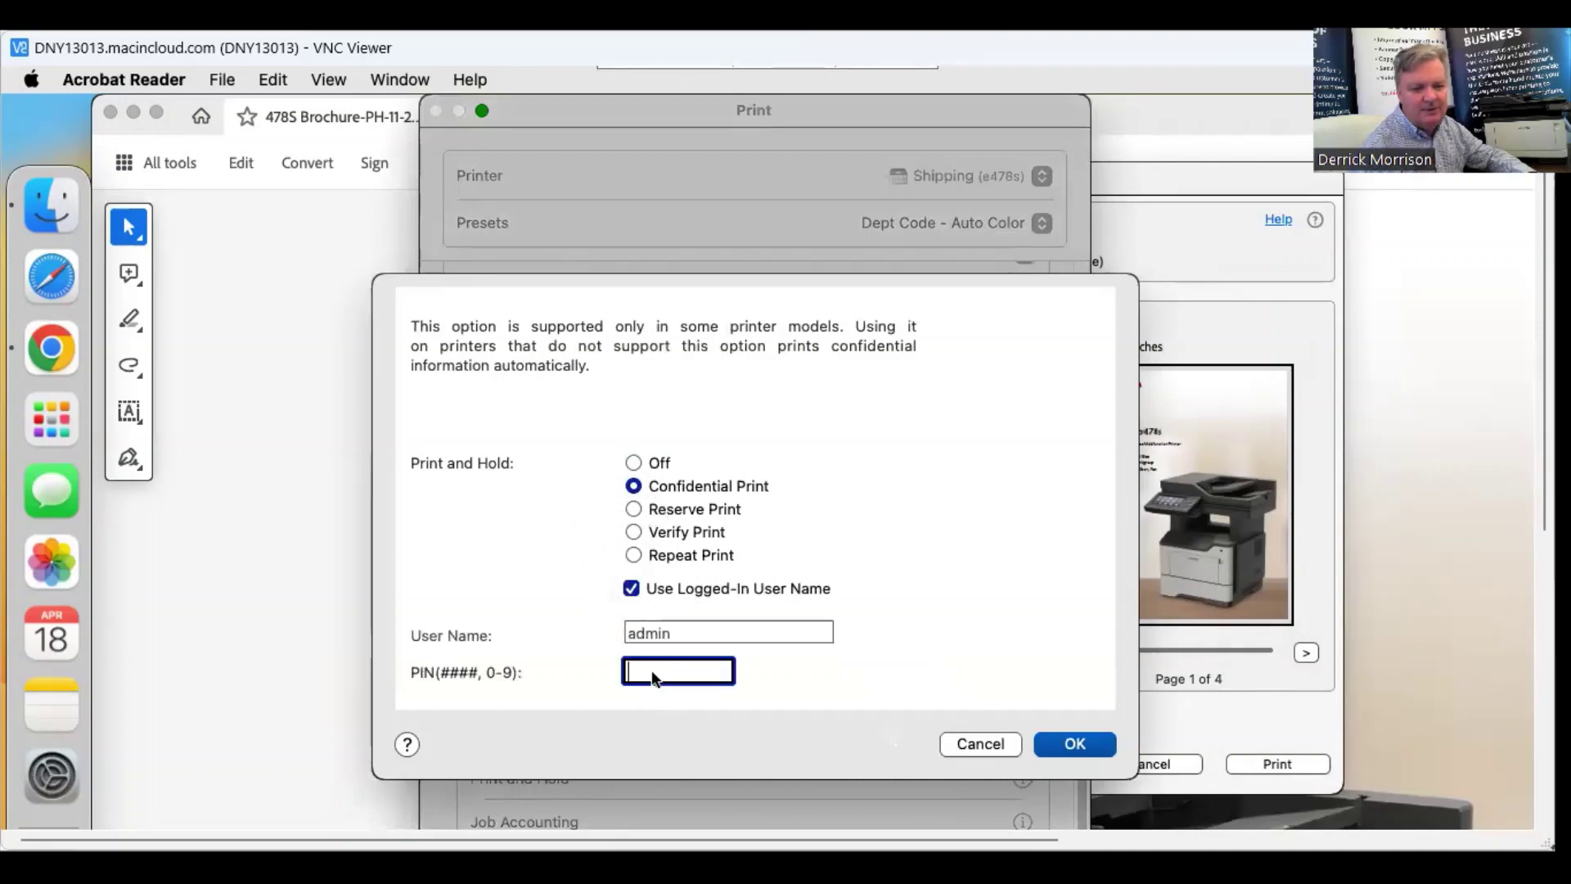
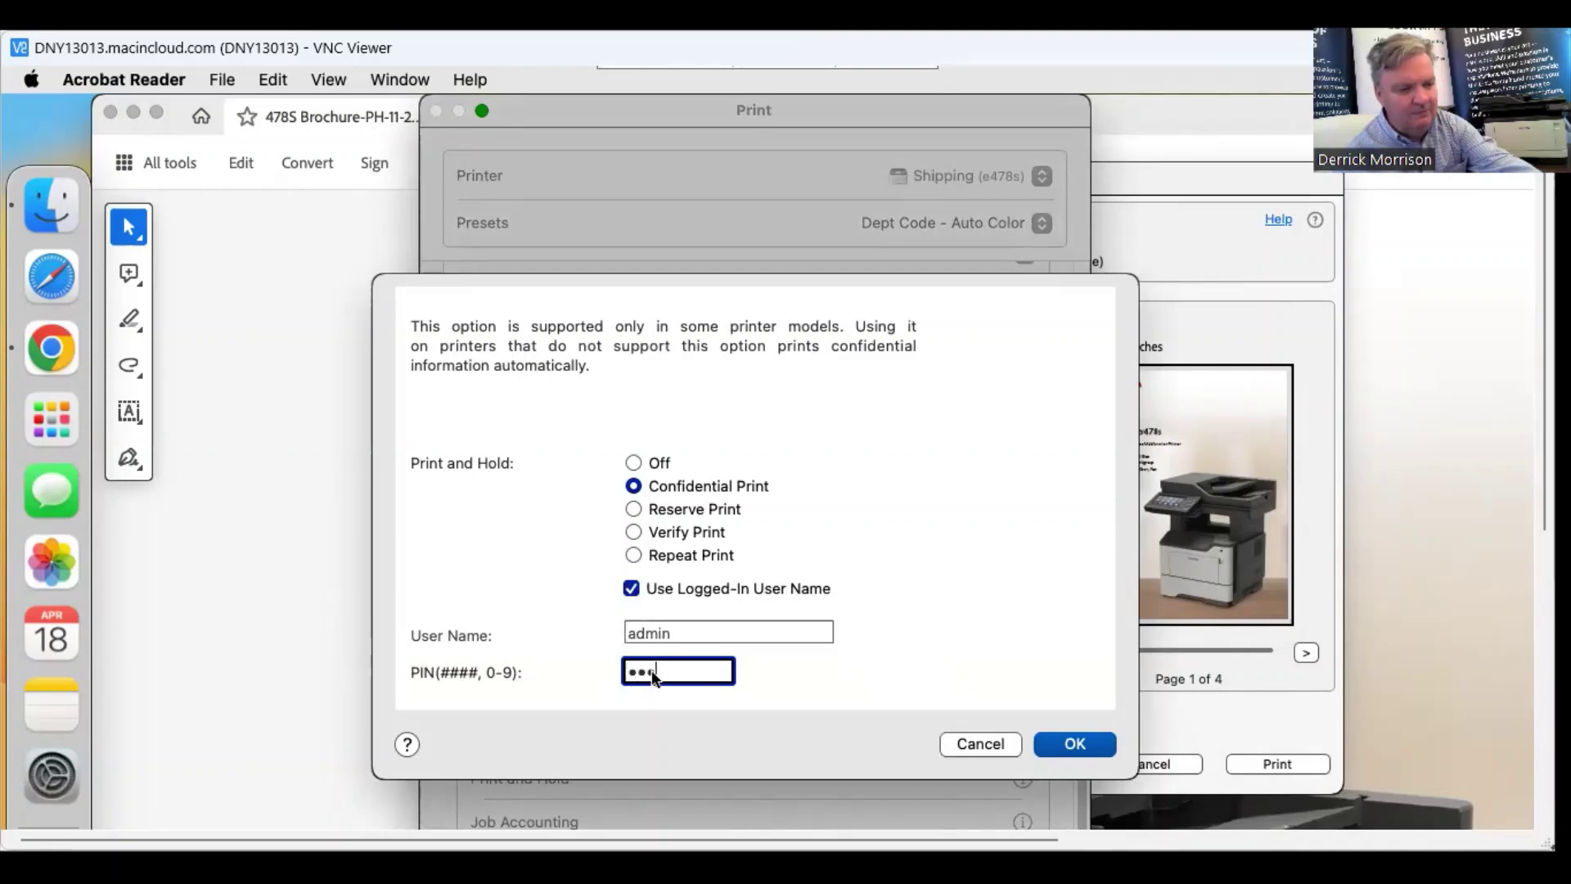
click(1077, 743)
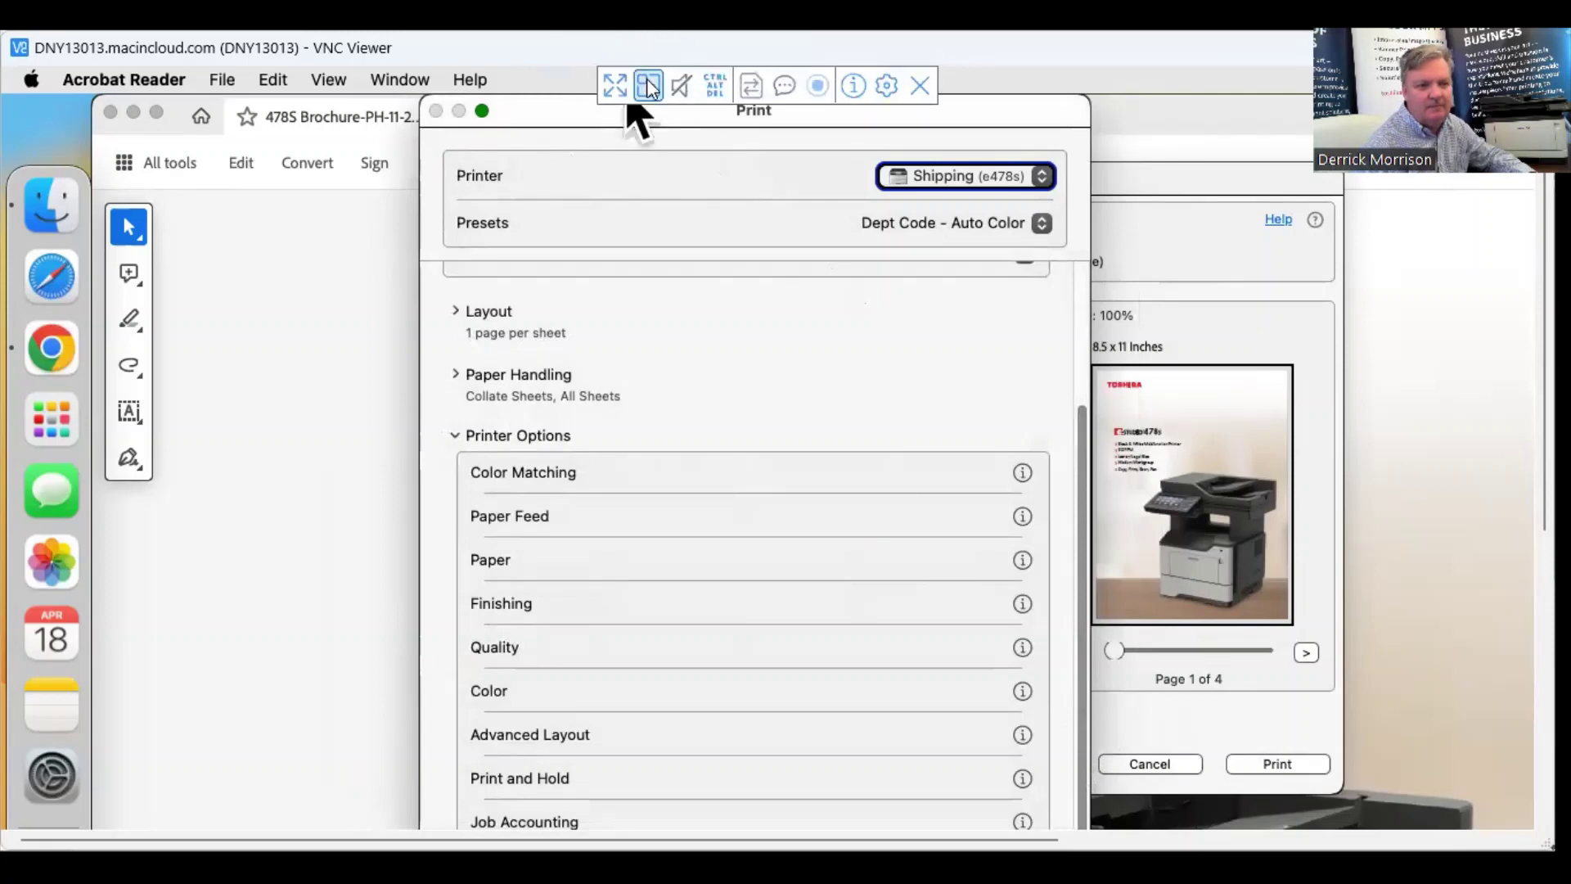
Set the print Presets to Last Used Settings.
click(646, 82)
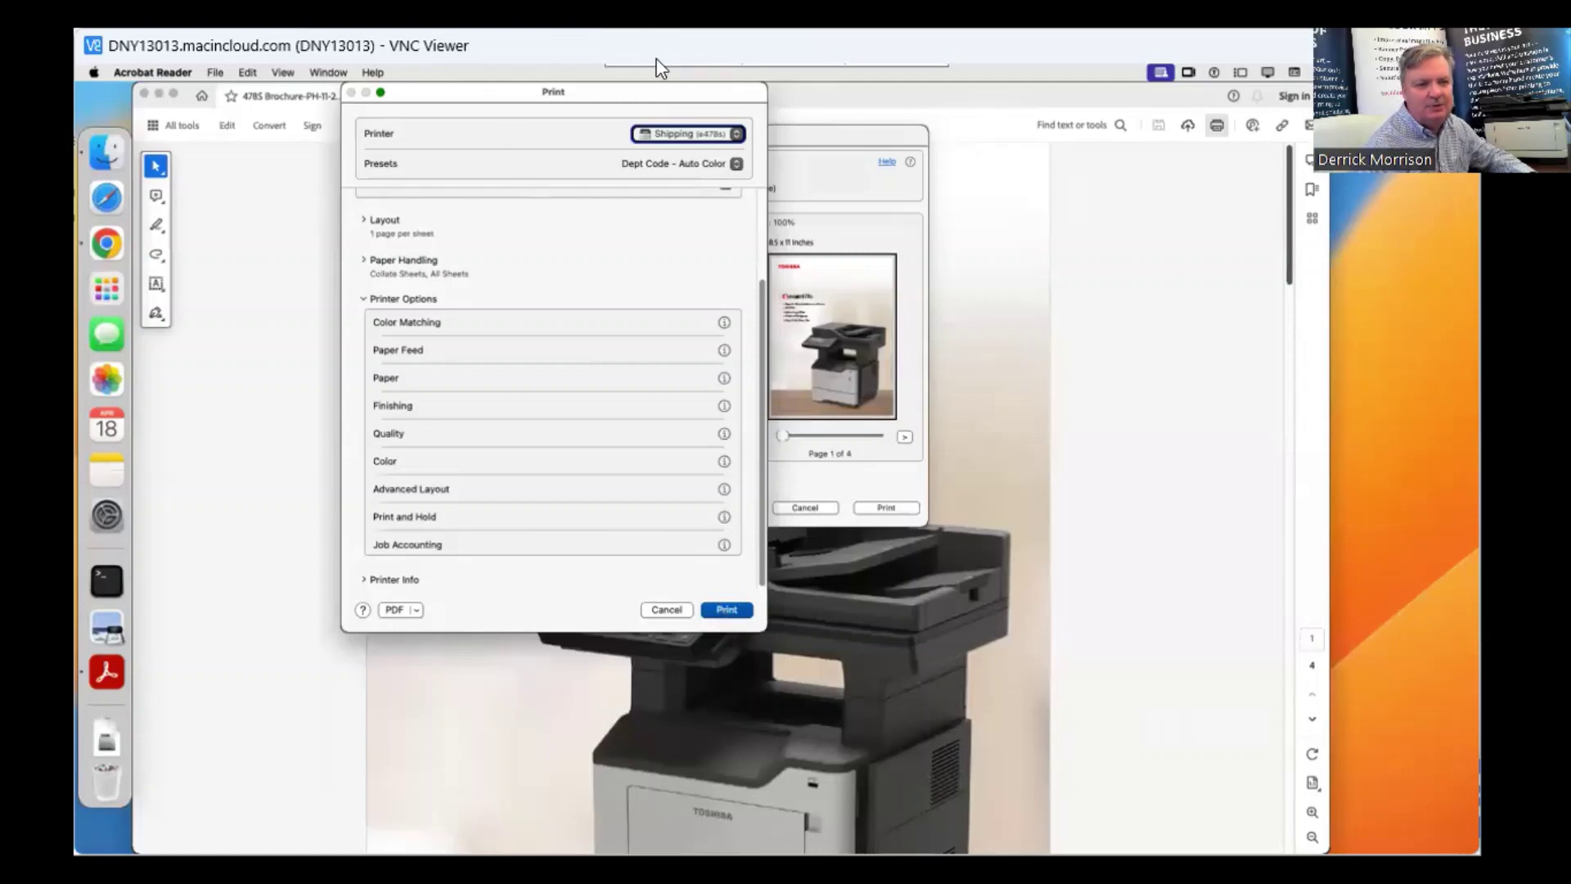
mouse_move(655, 67)
click(652, 85)
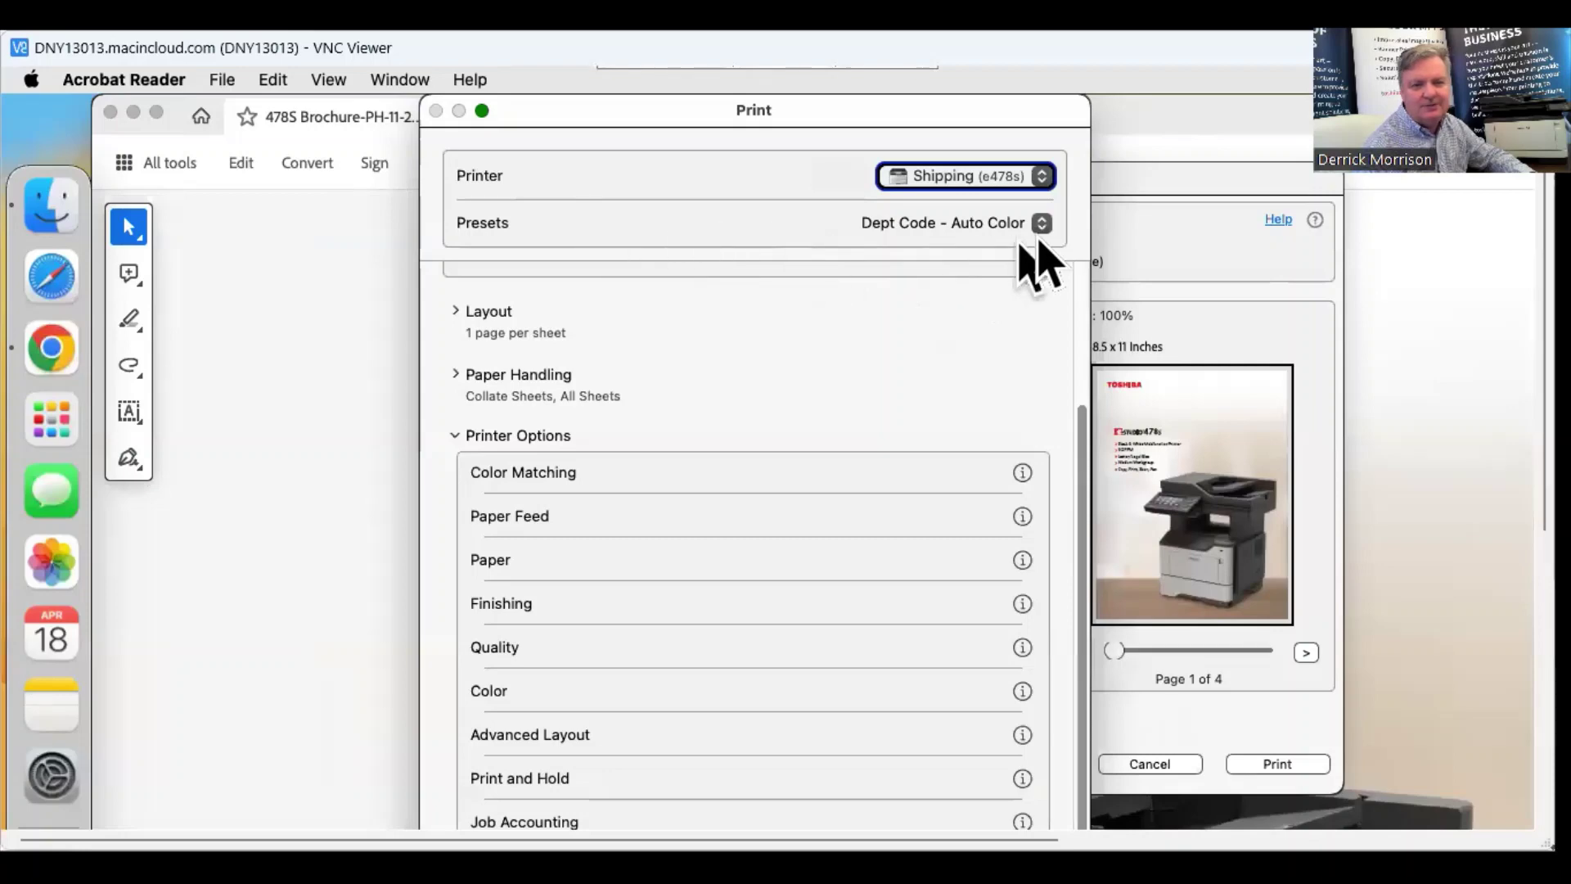
click(1040, 228)
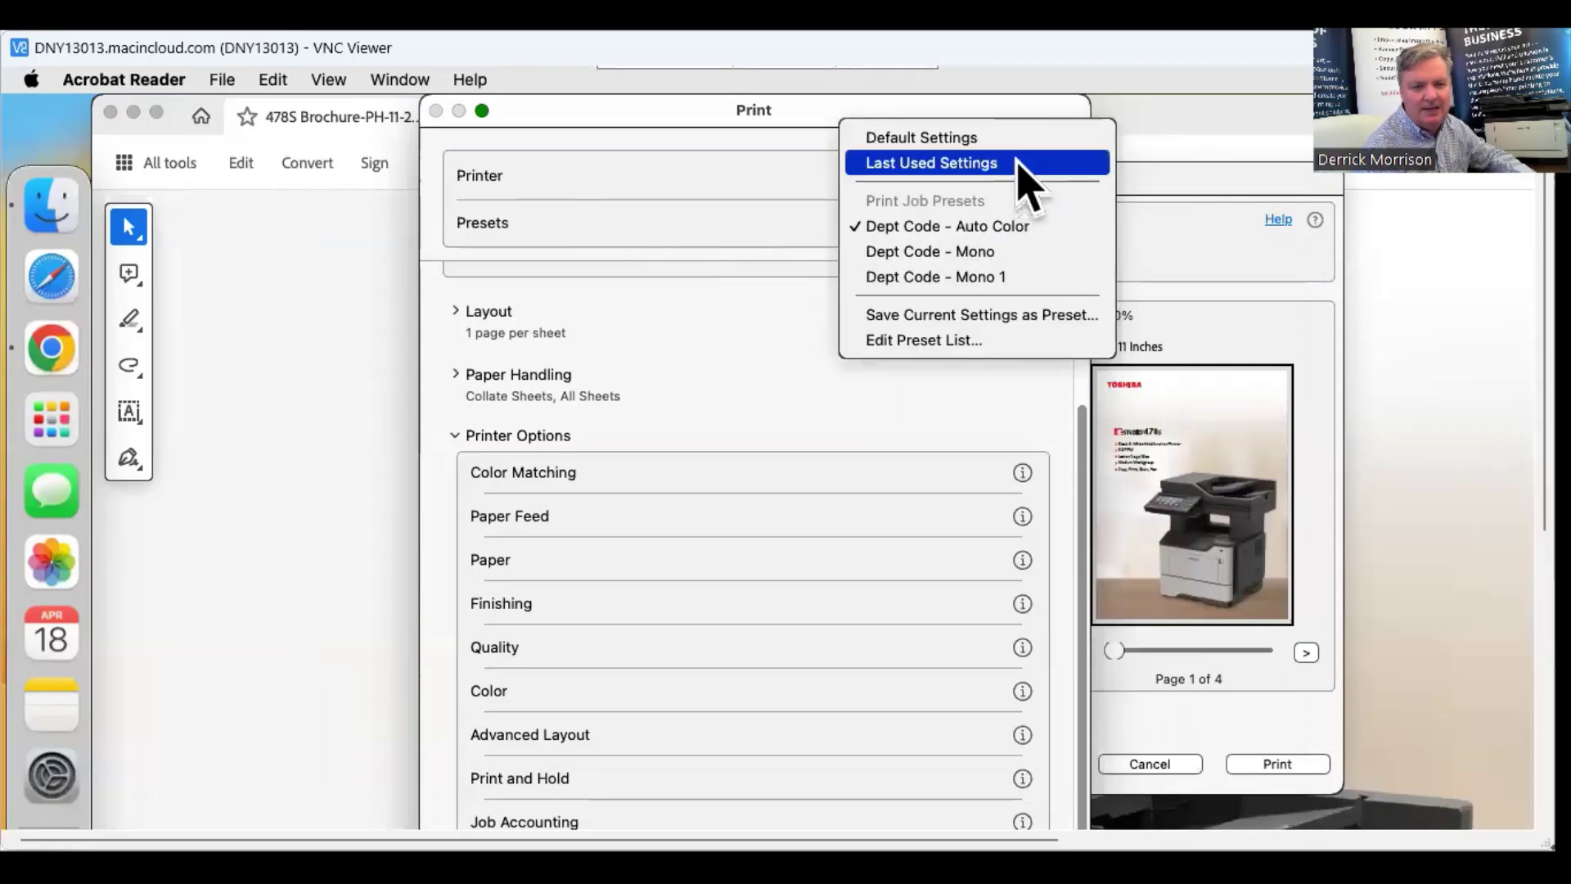
click(1016, 161)
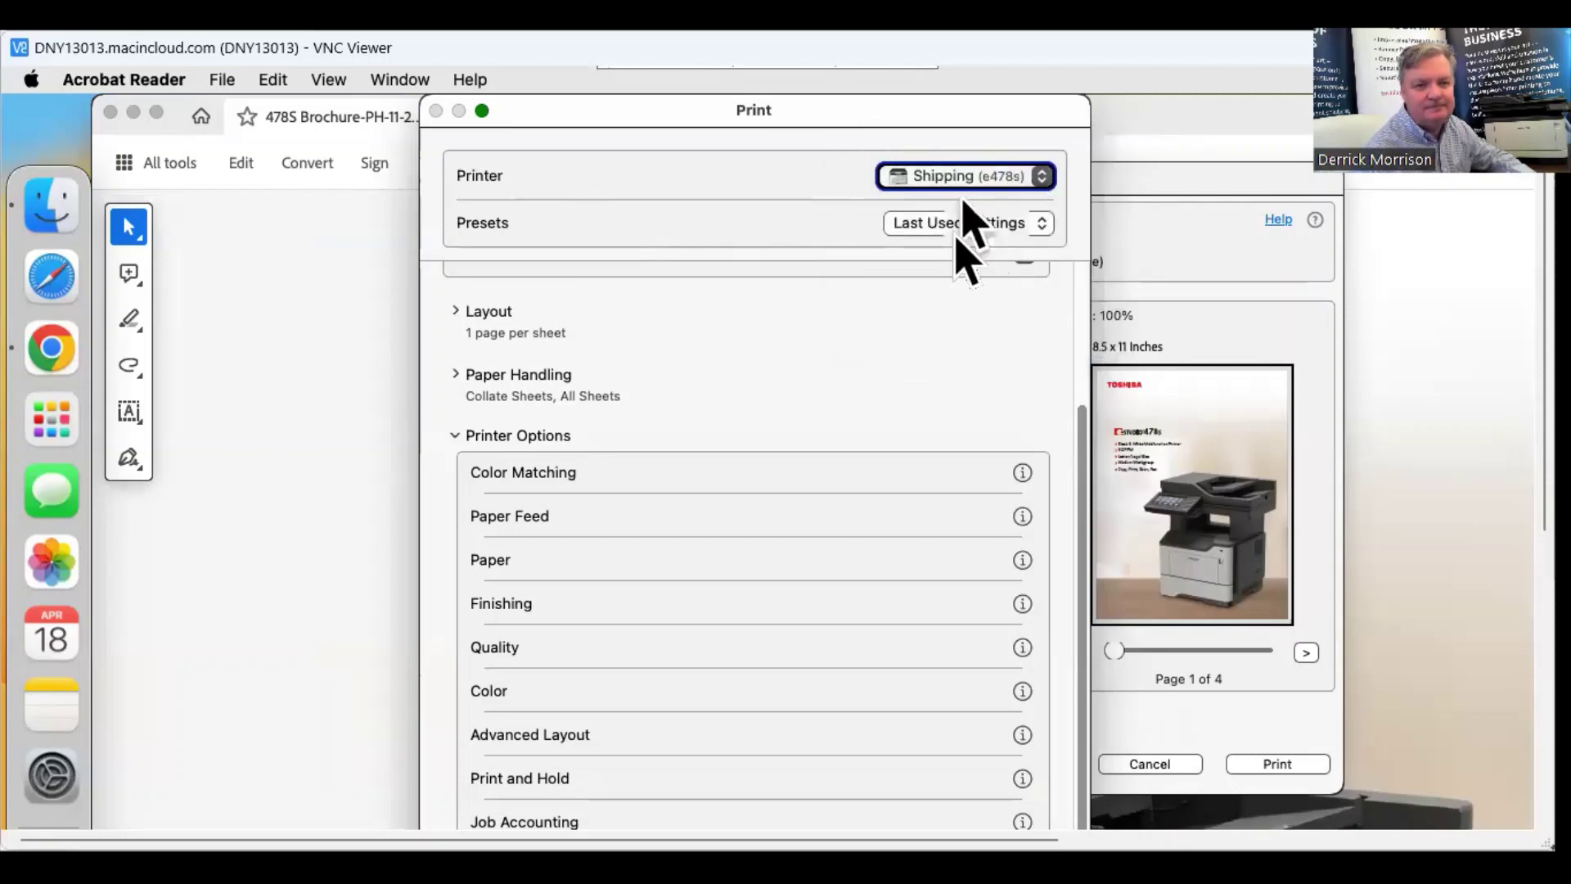
mouse_move(705, 55)
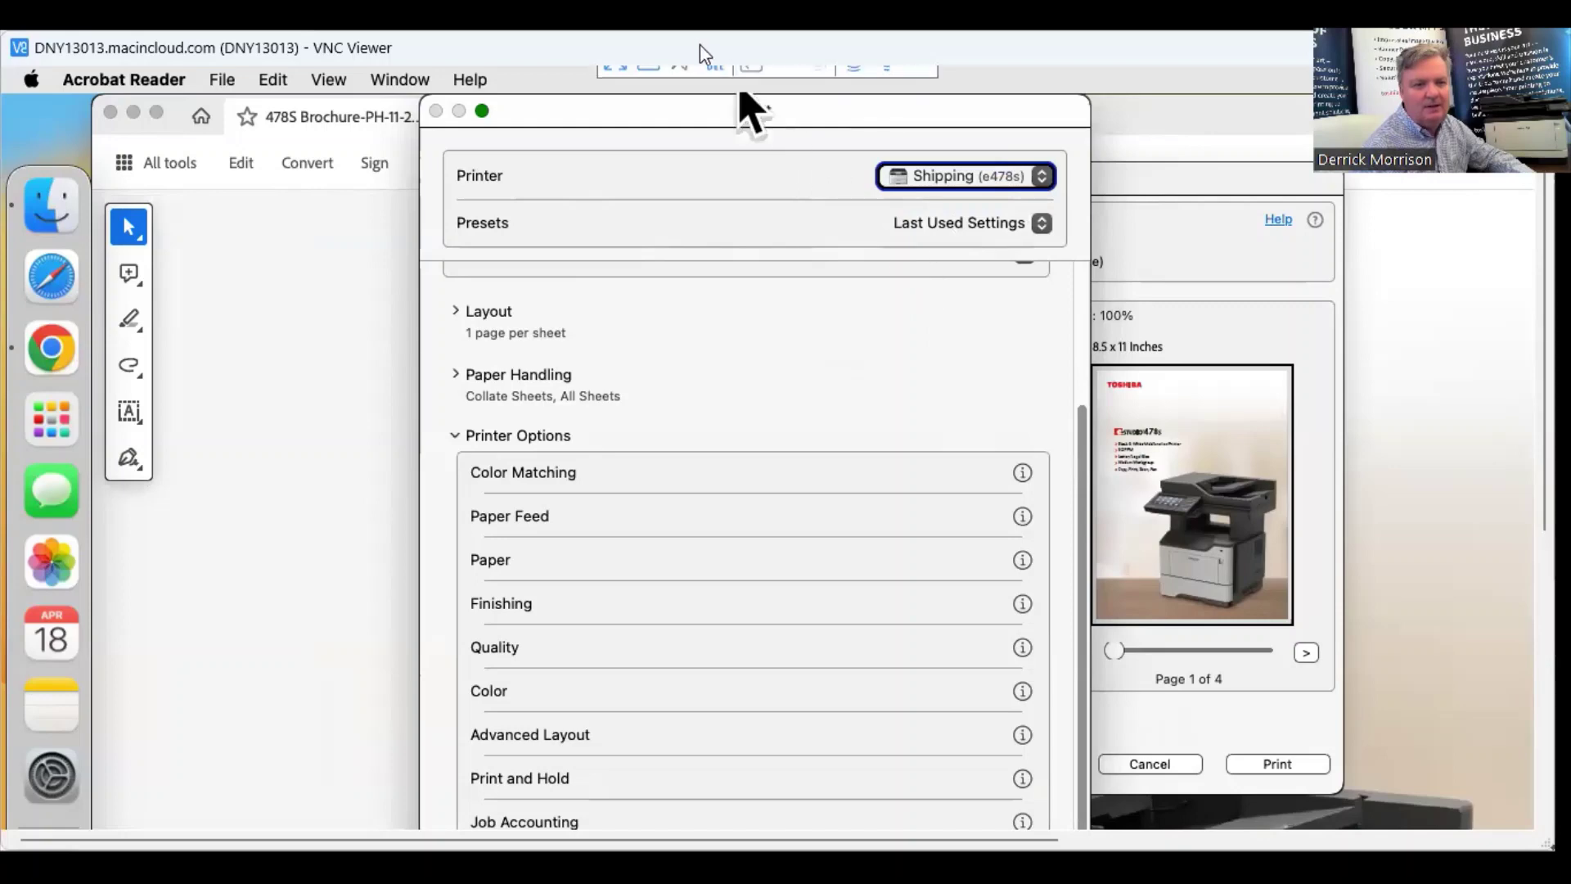
Accept the system print options and print the brochure to the Shipping printer.
click(649, 85)
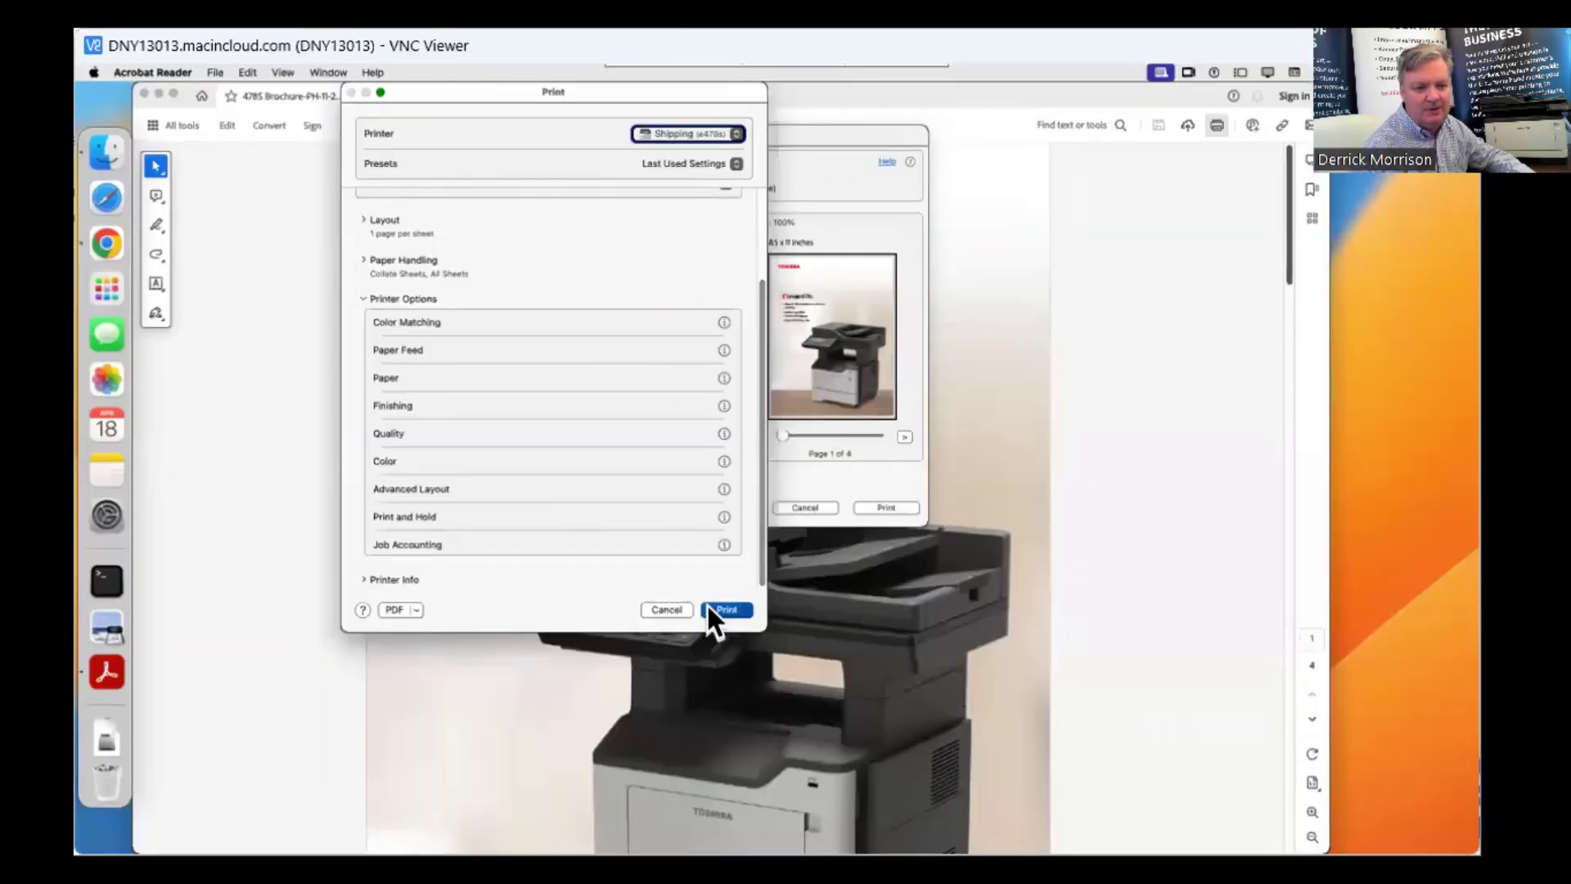
click(707, 606)
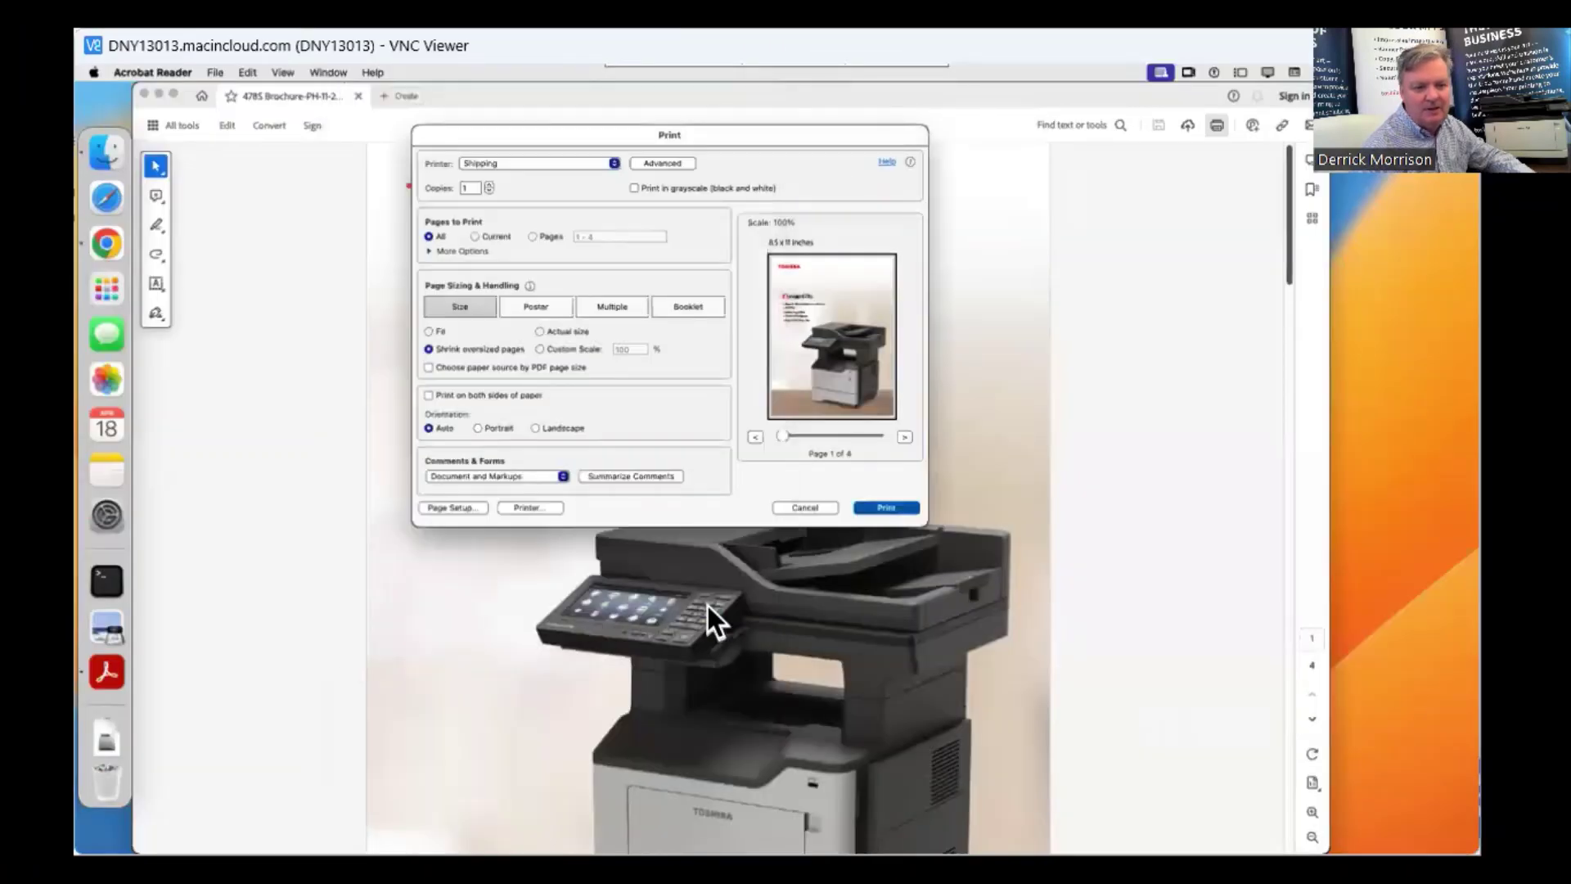
click(883, 507)
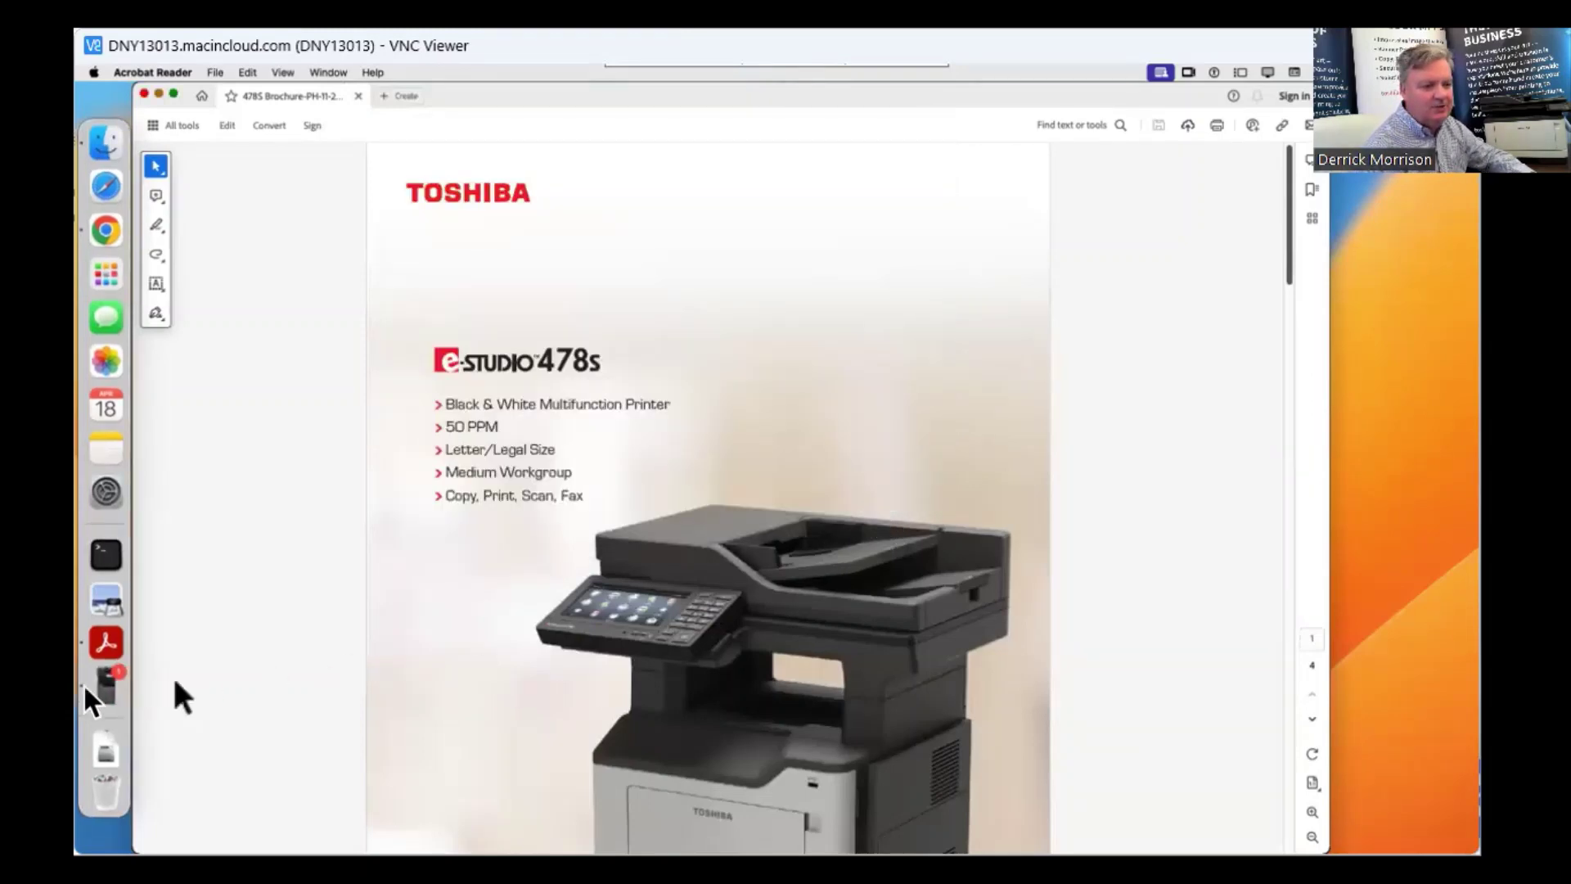
Hide the brochure window, bring up the Shipping print queue from the Dock, and pause it.
click(145, 93)
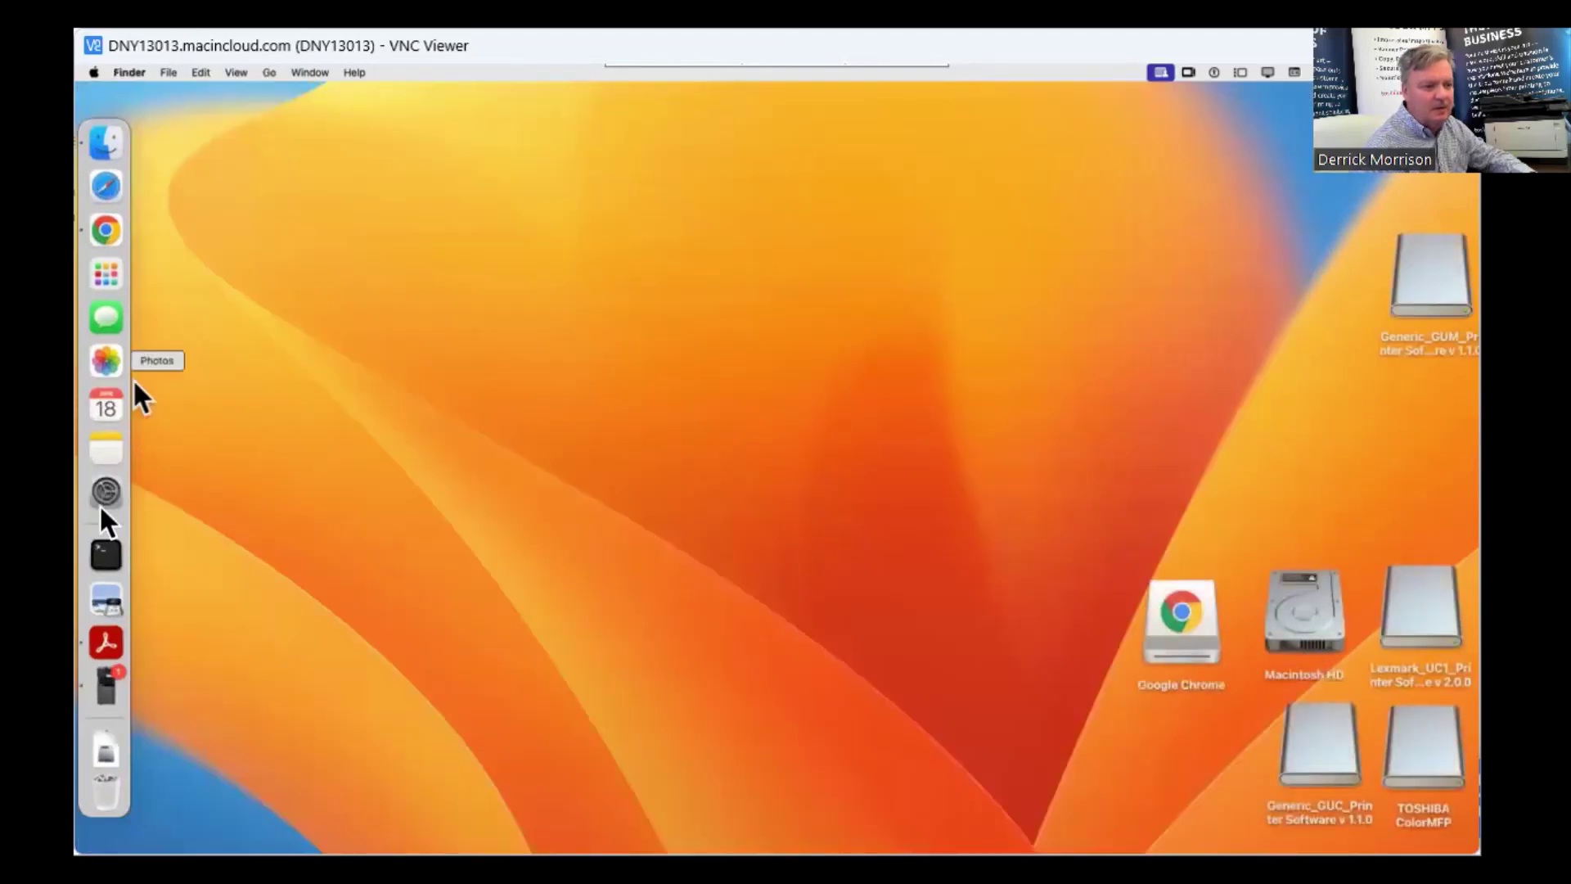
click(108, 720)
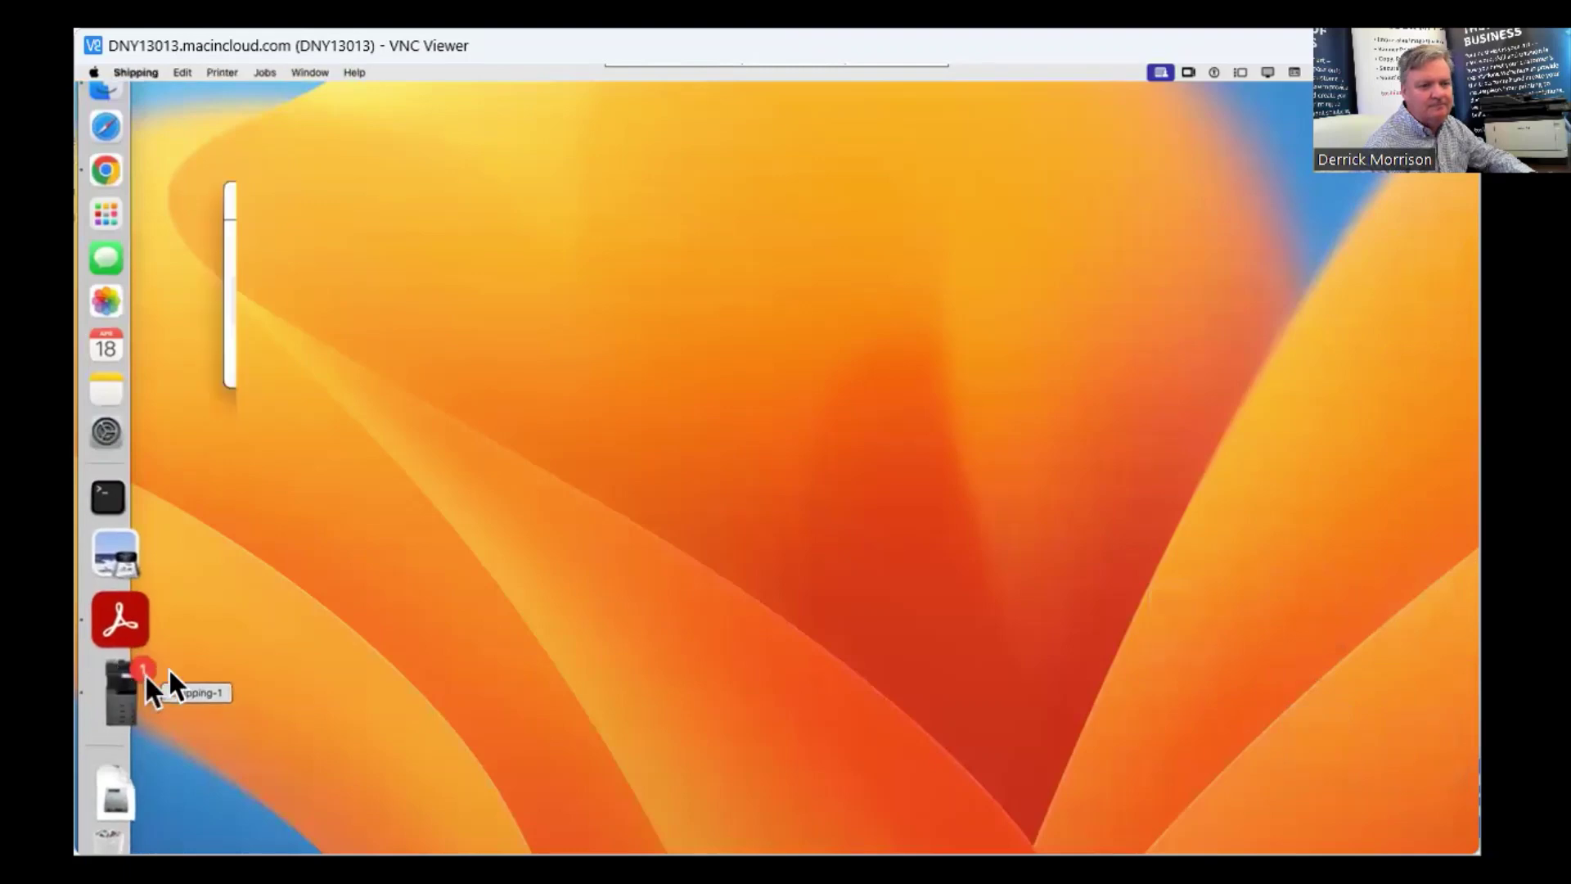
mouse_move(776, 64)
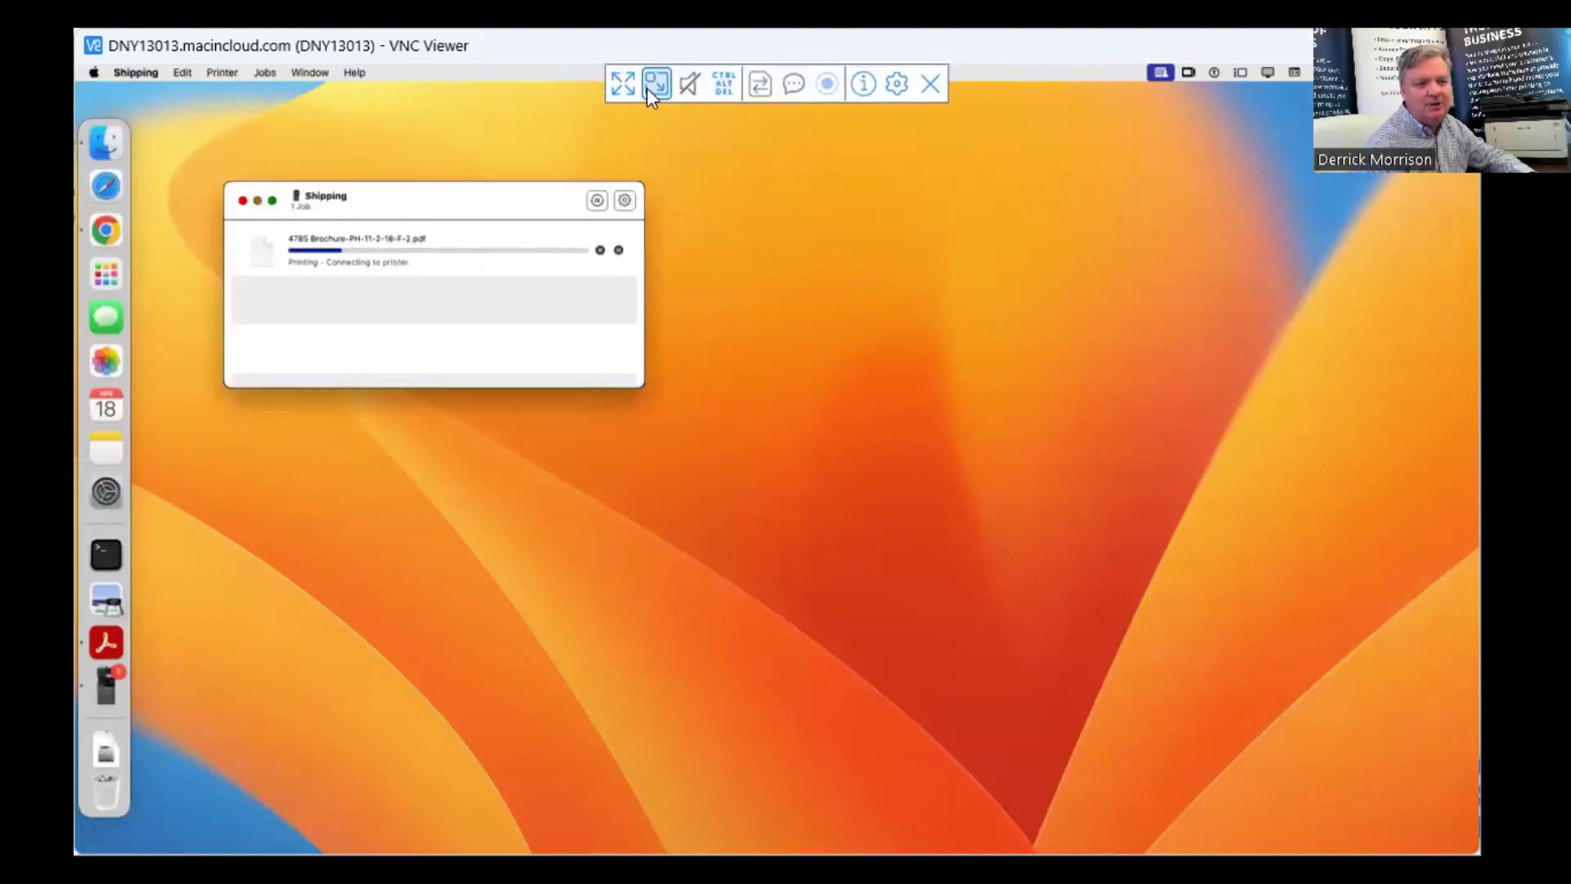
key(super+Up)
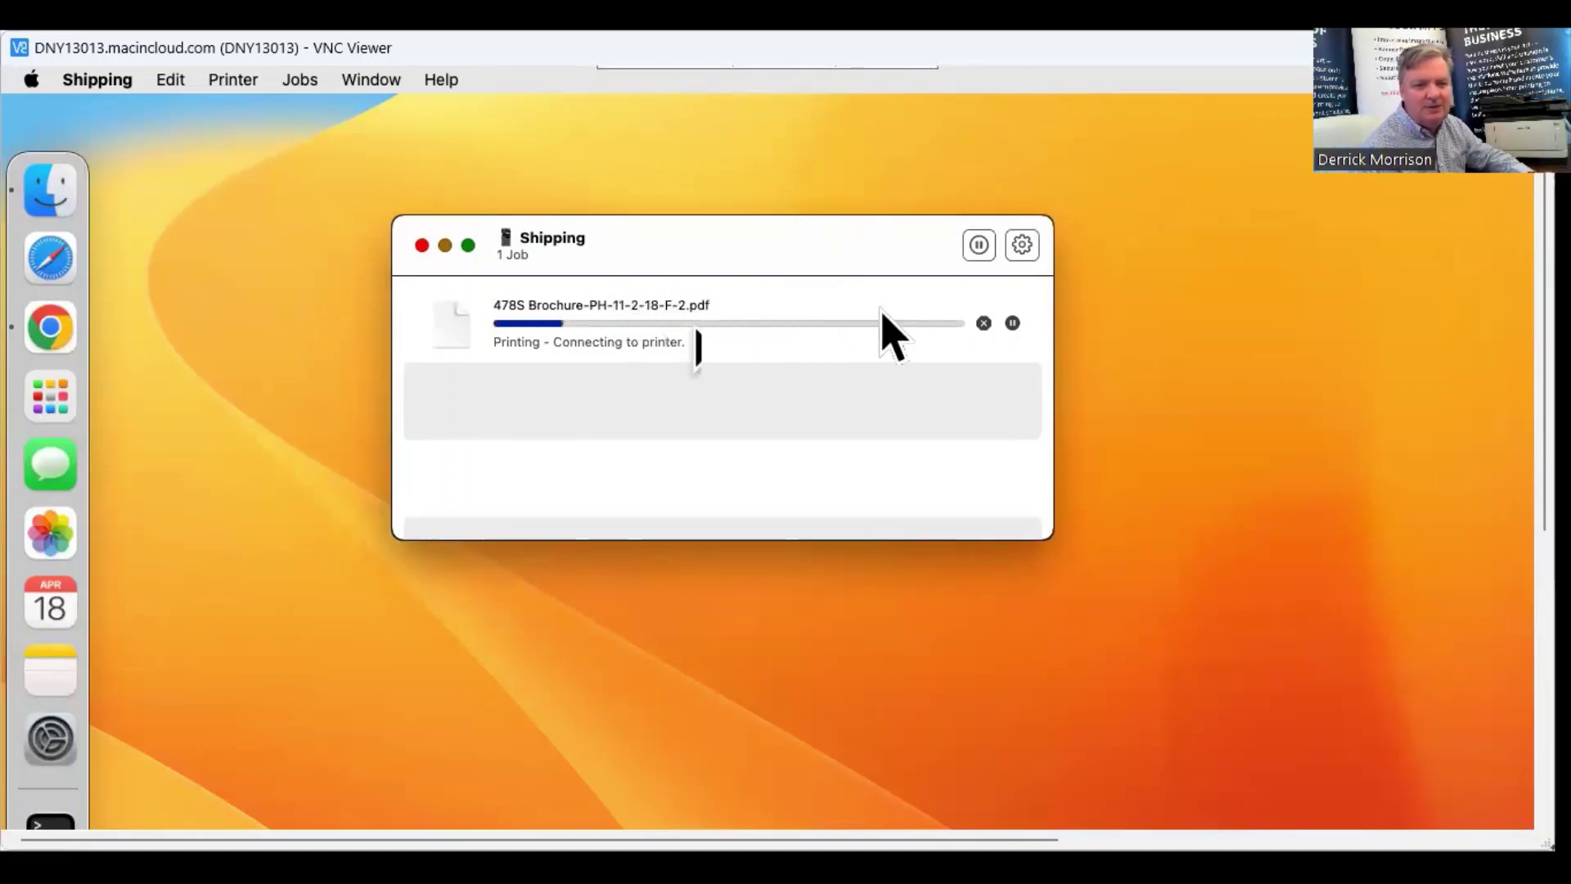
click(978, 245)
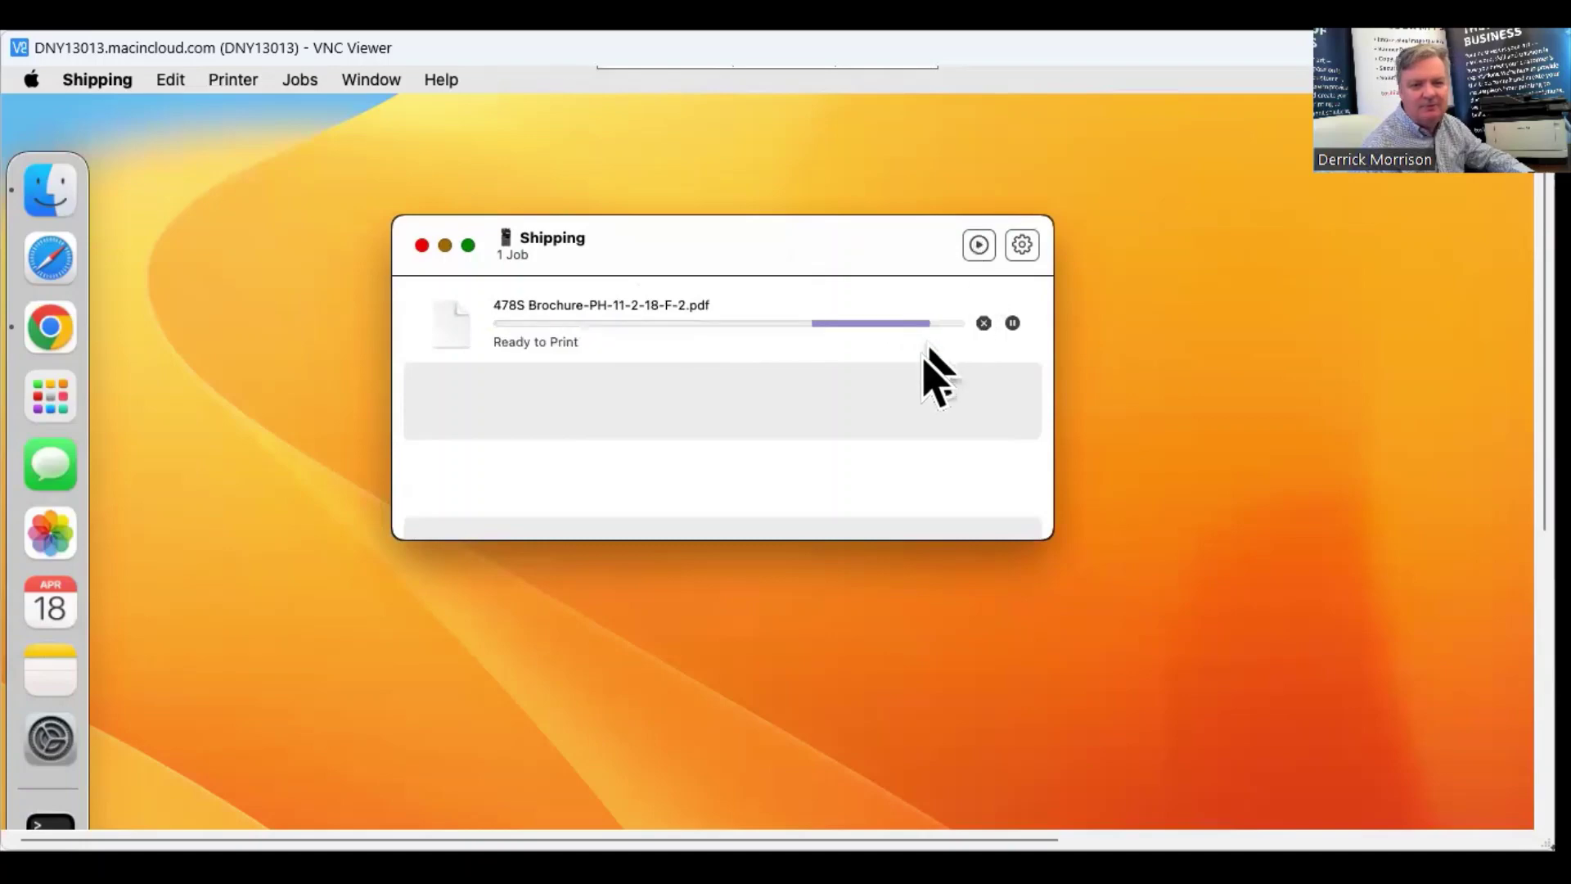
Delete the brochure job from the Shipping queue and close the queue window.
click(1022, 245)
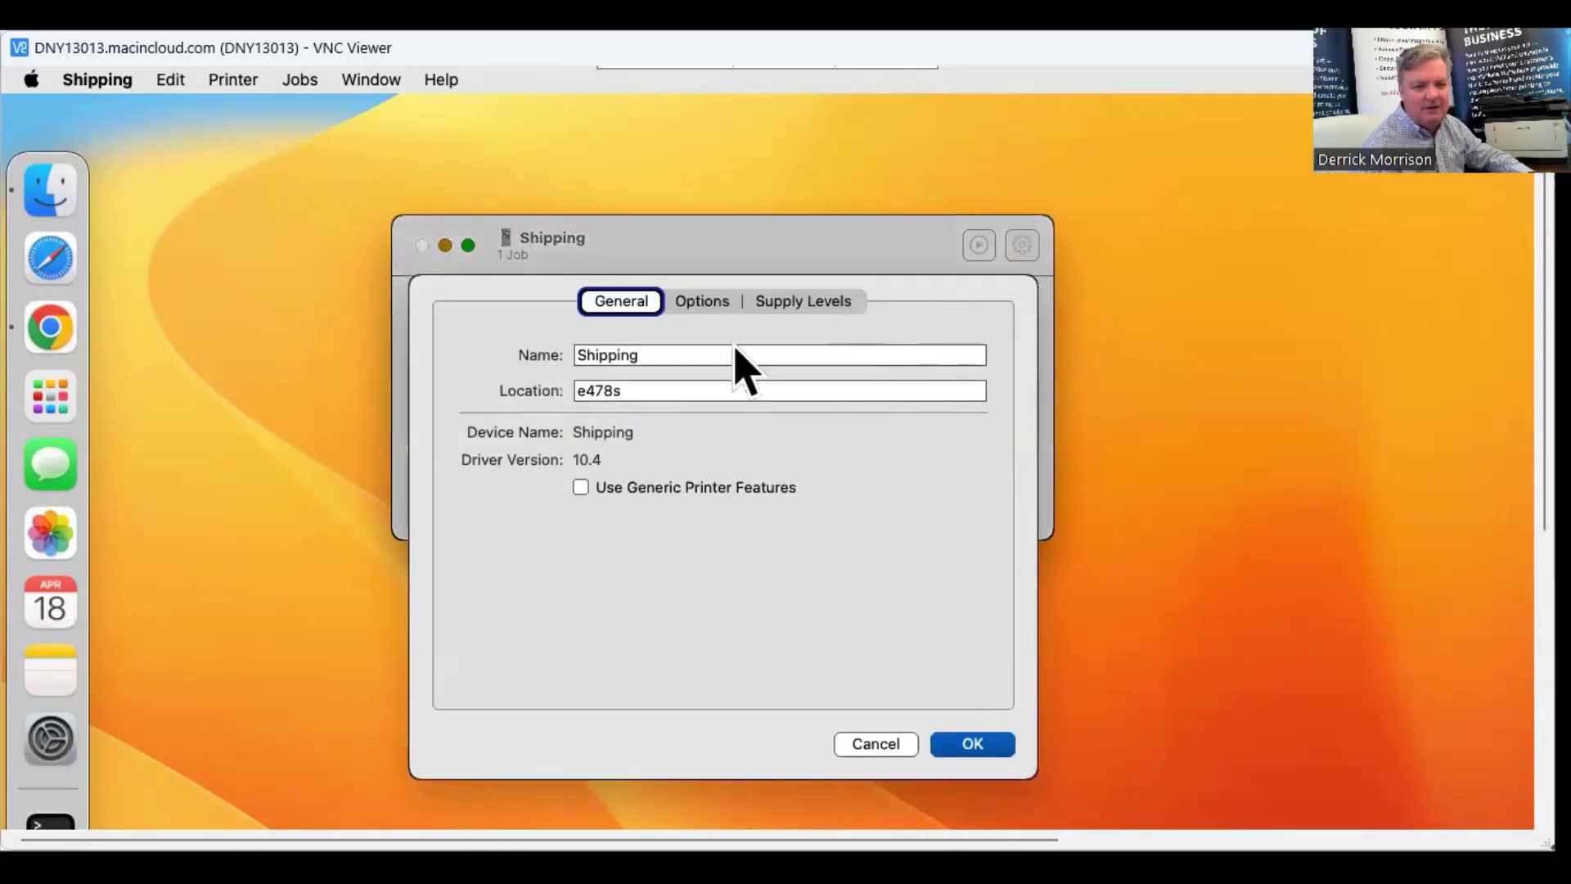
click(879, 746)
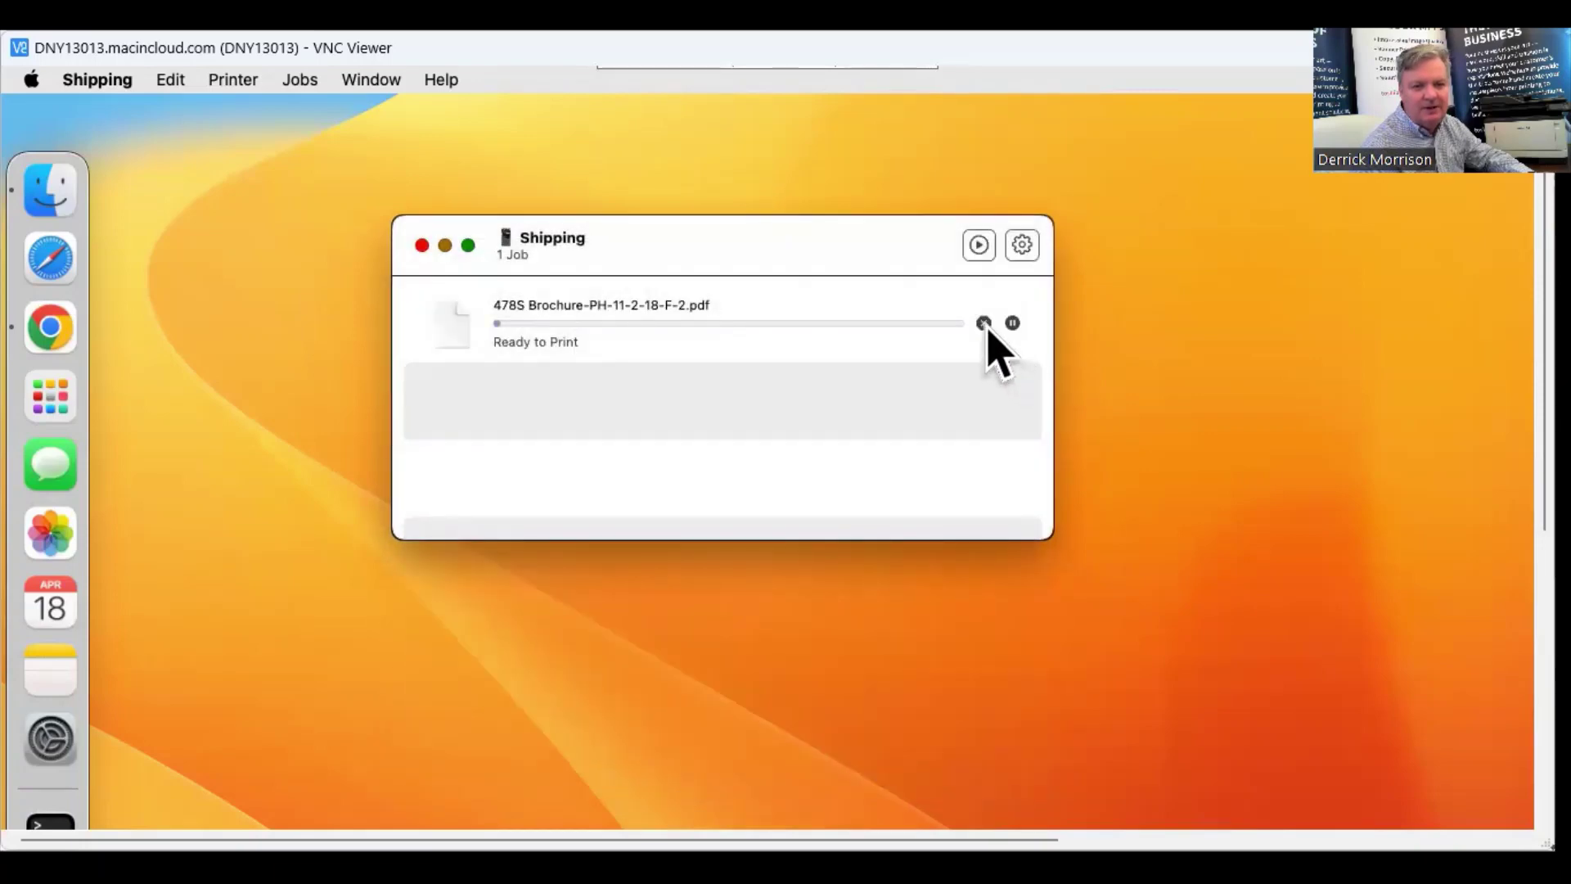
click(983, 323)
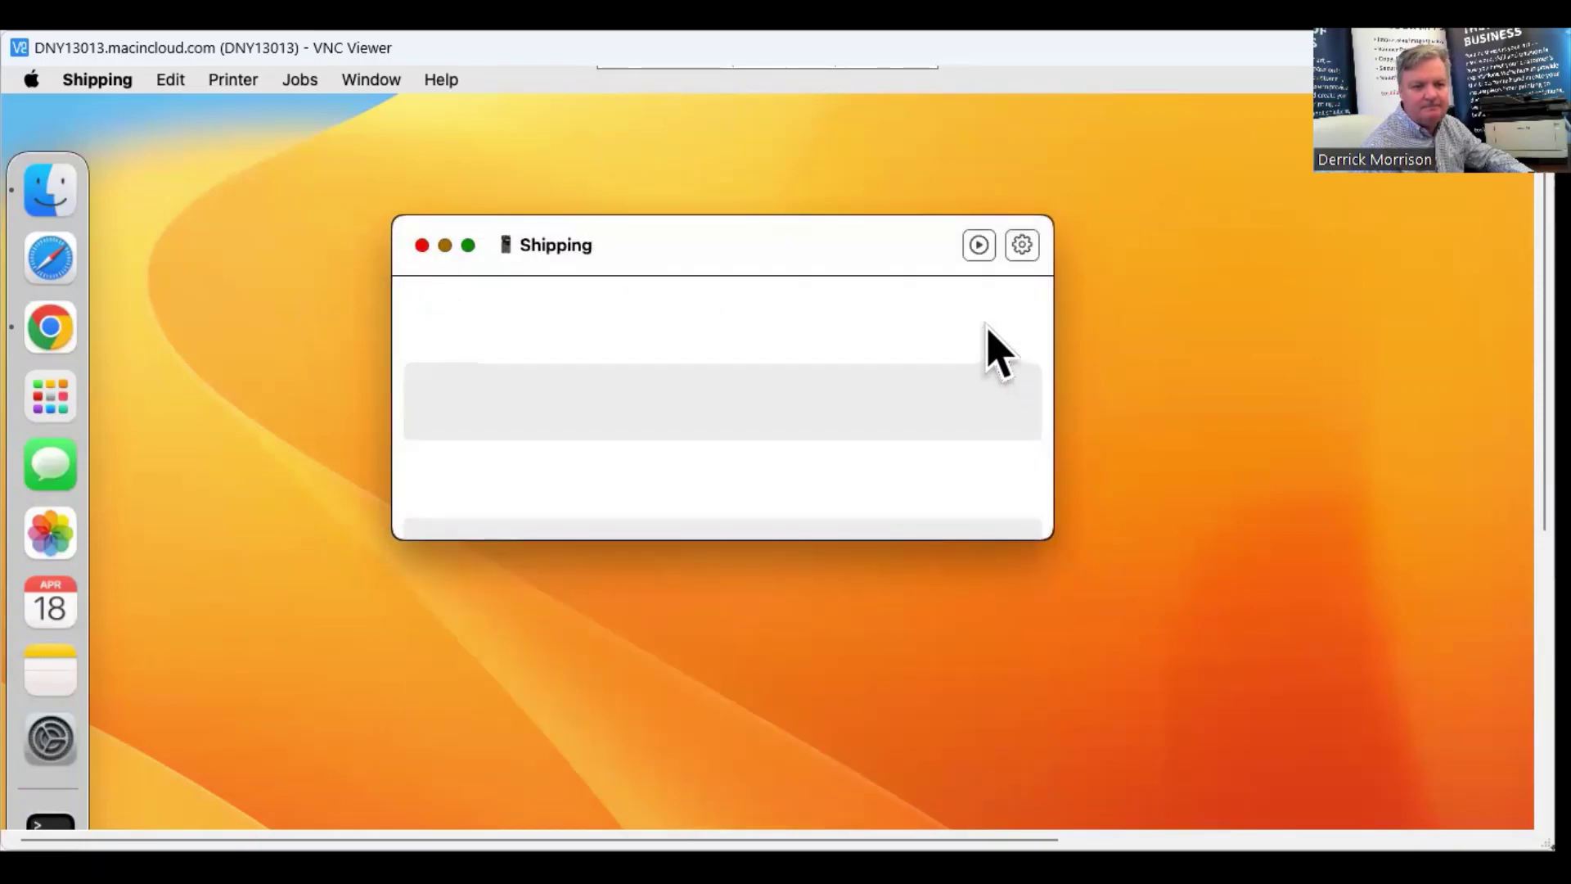
click(422, 246)
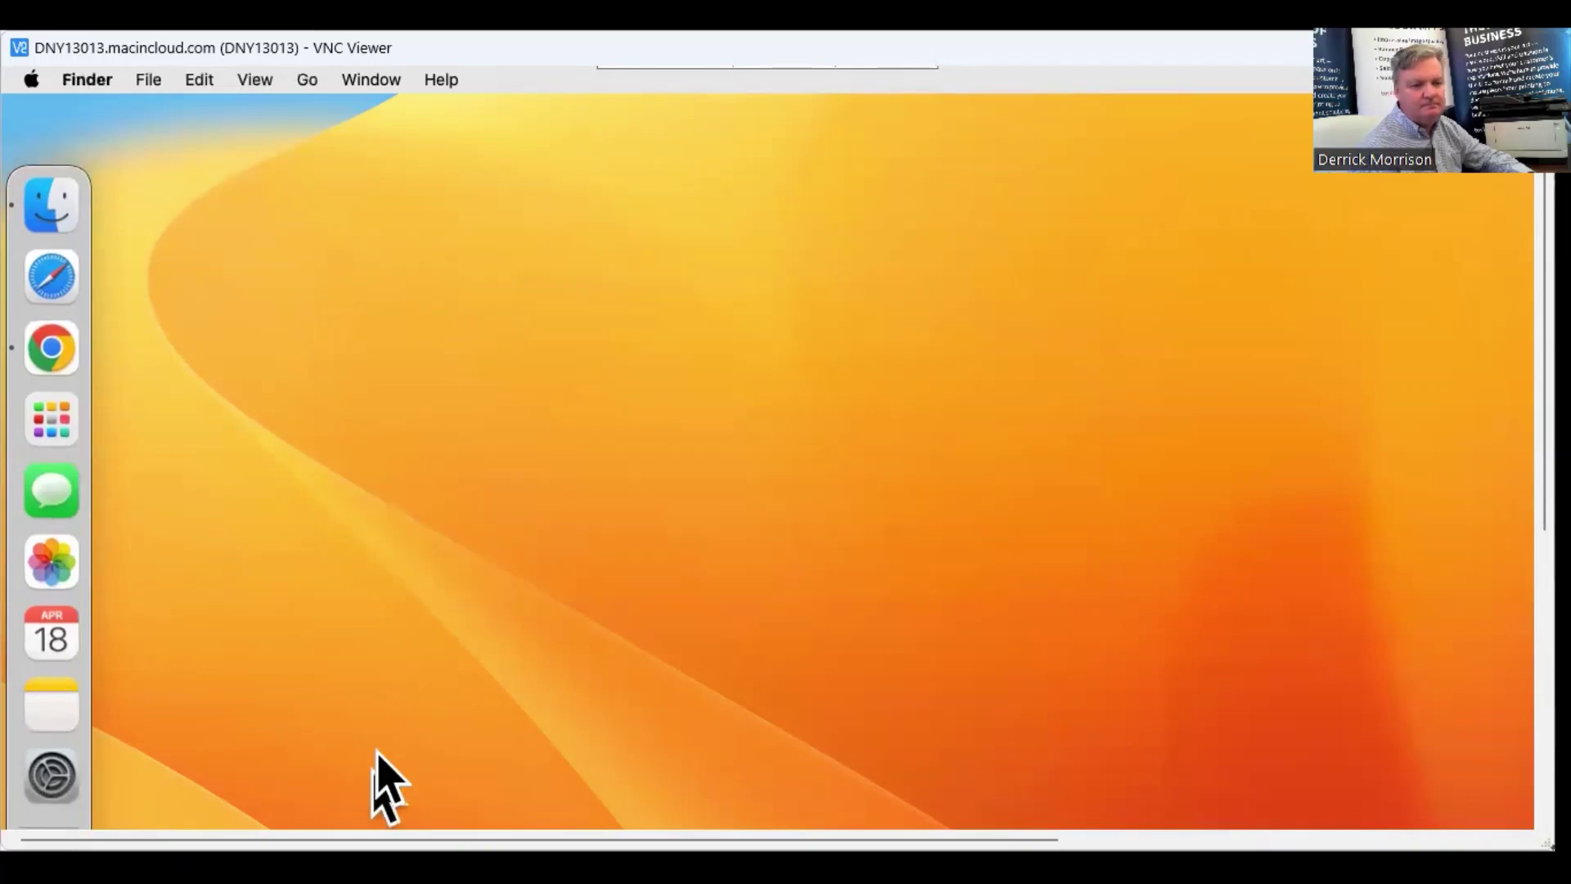